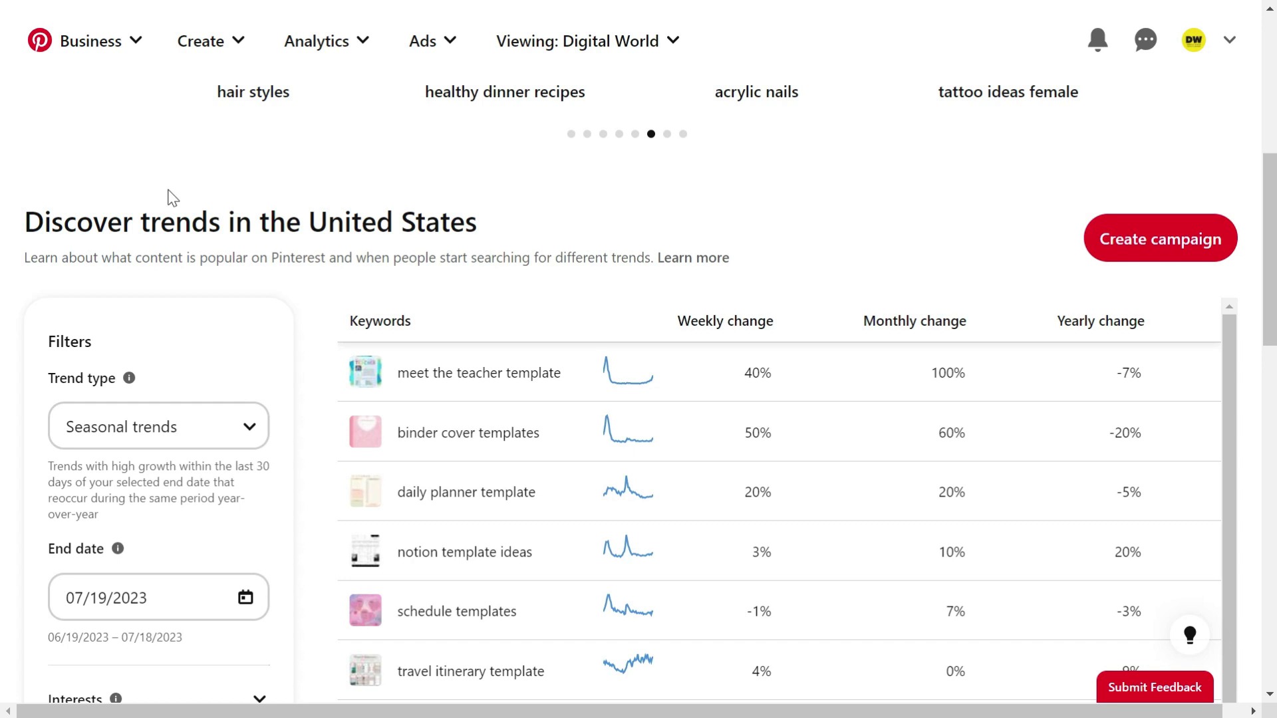
# Step: Scroll through the Pinterest Trends keyword table of seasonal template trends
pyautogui.scroll(-2, 172, 198)
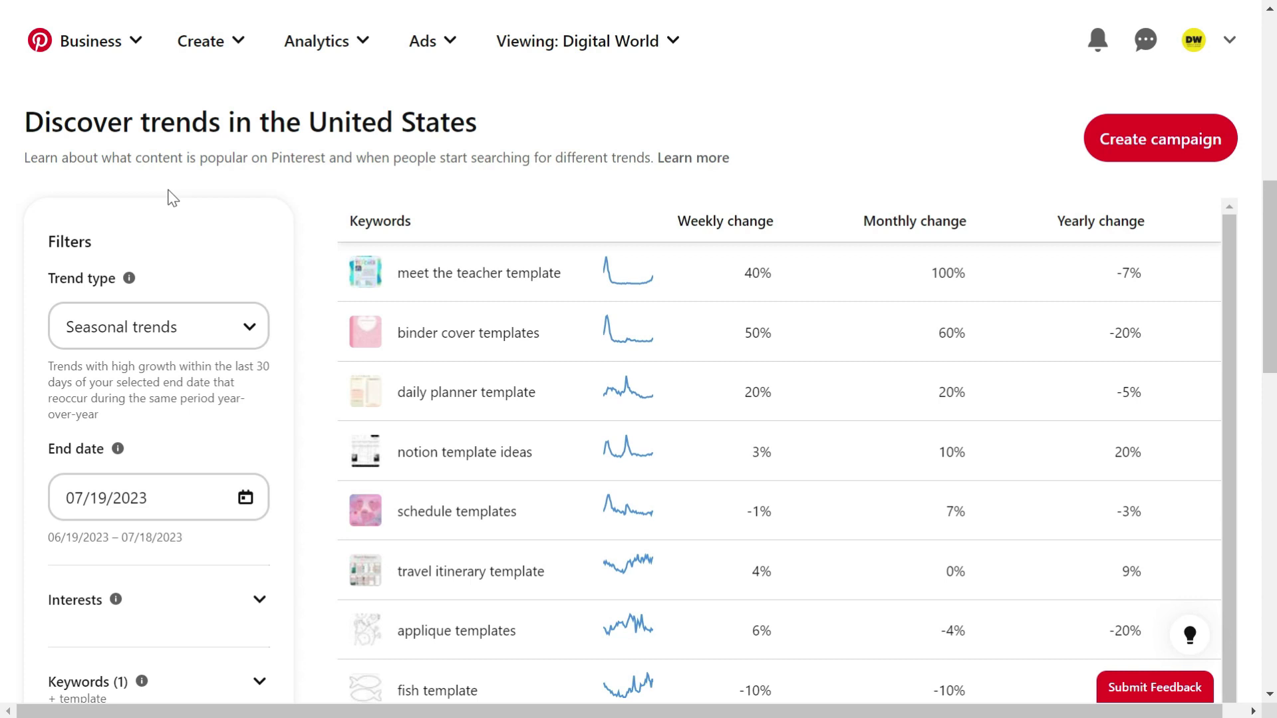
pyautogui.scroll(3, 210, 366)
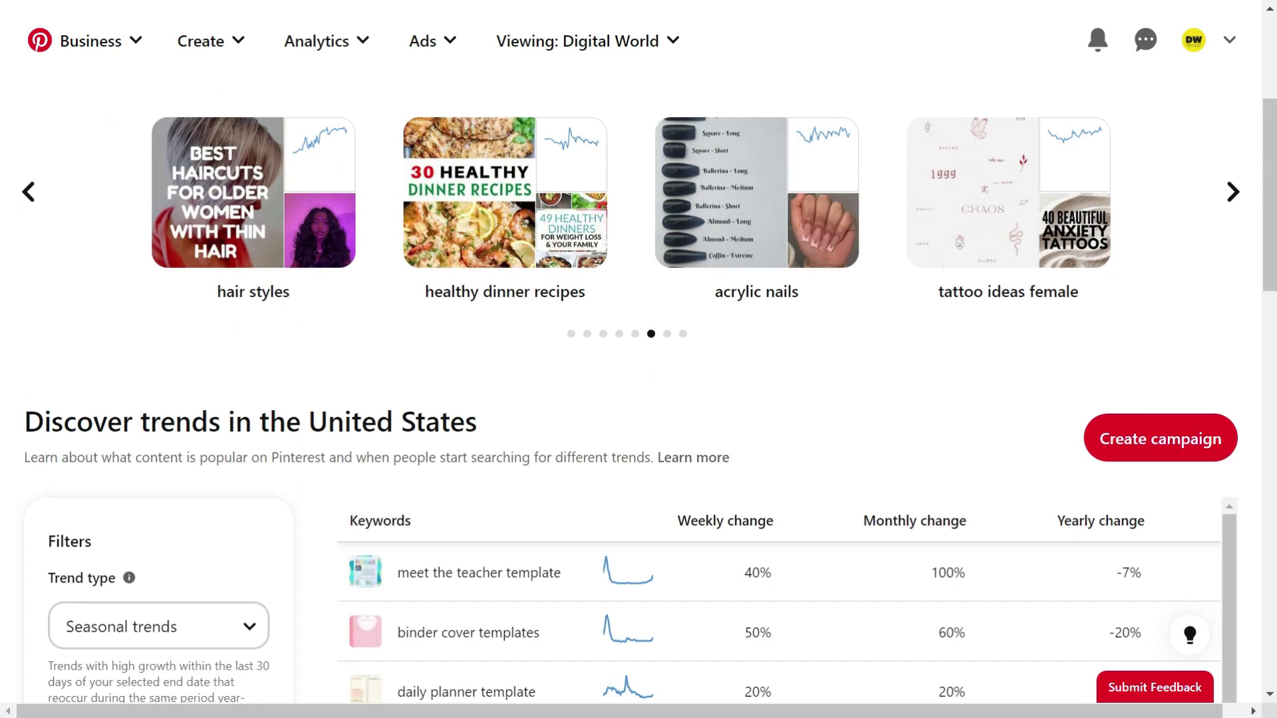
pyautogui.scroll(-2, 210, 394)
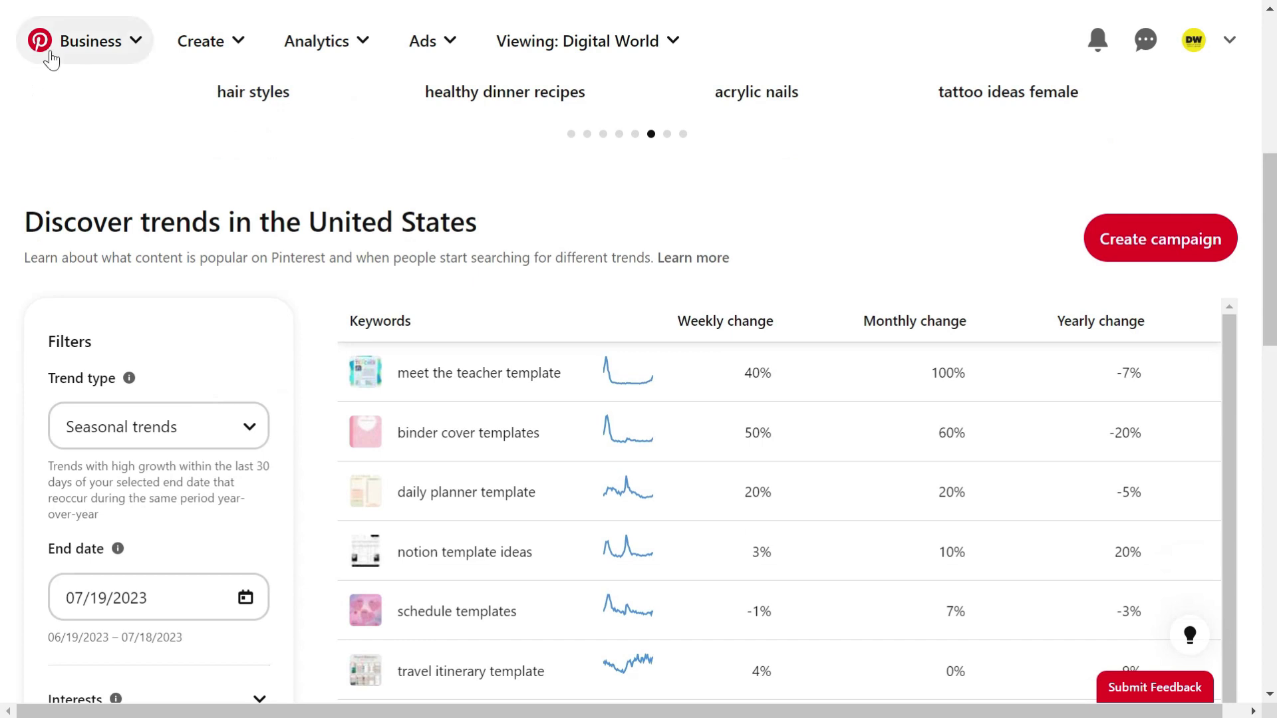
pyautogui.scroll(2, 940, 228)
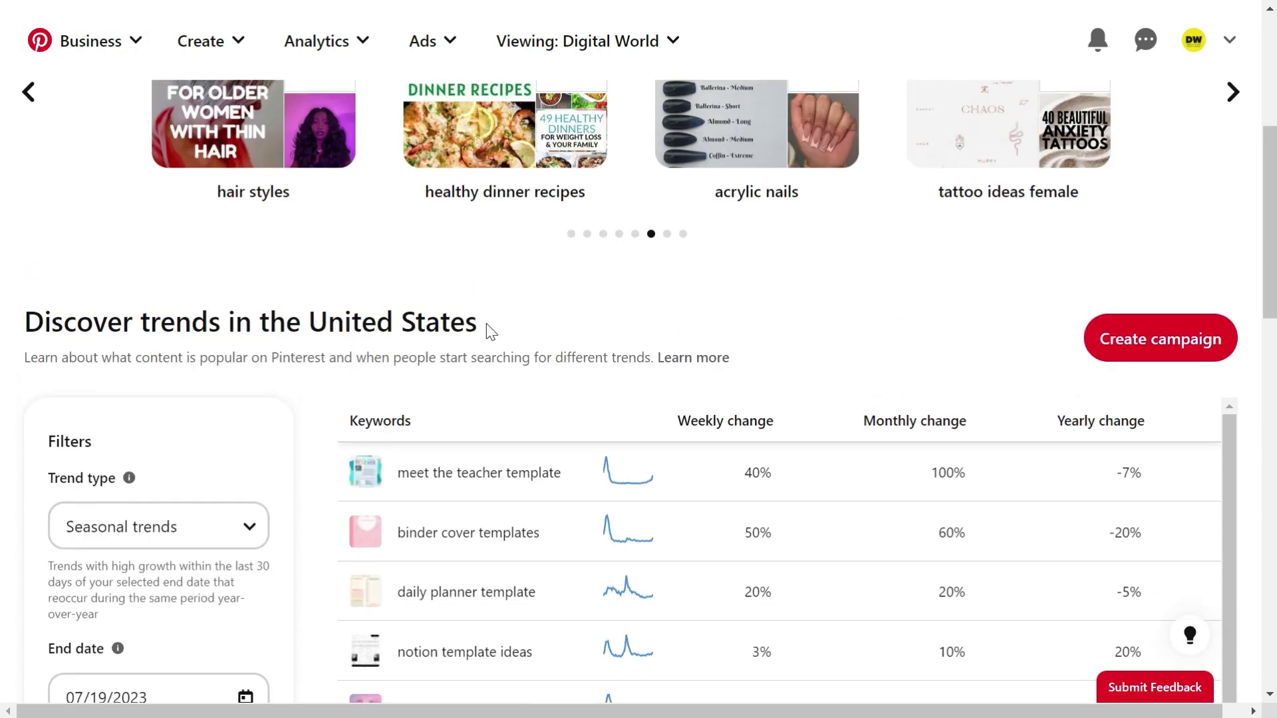
pyautogui.scroll(-6, 366, 346)
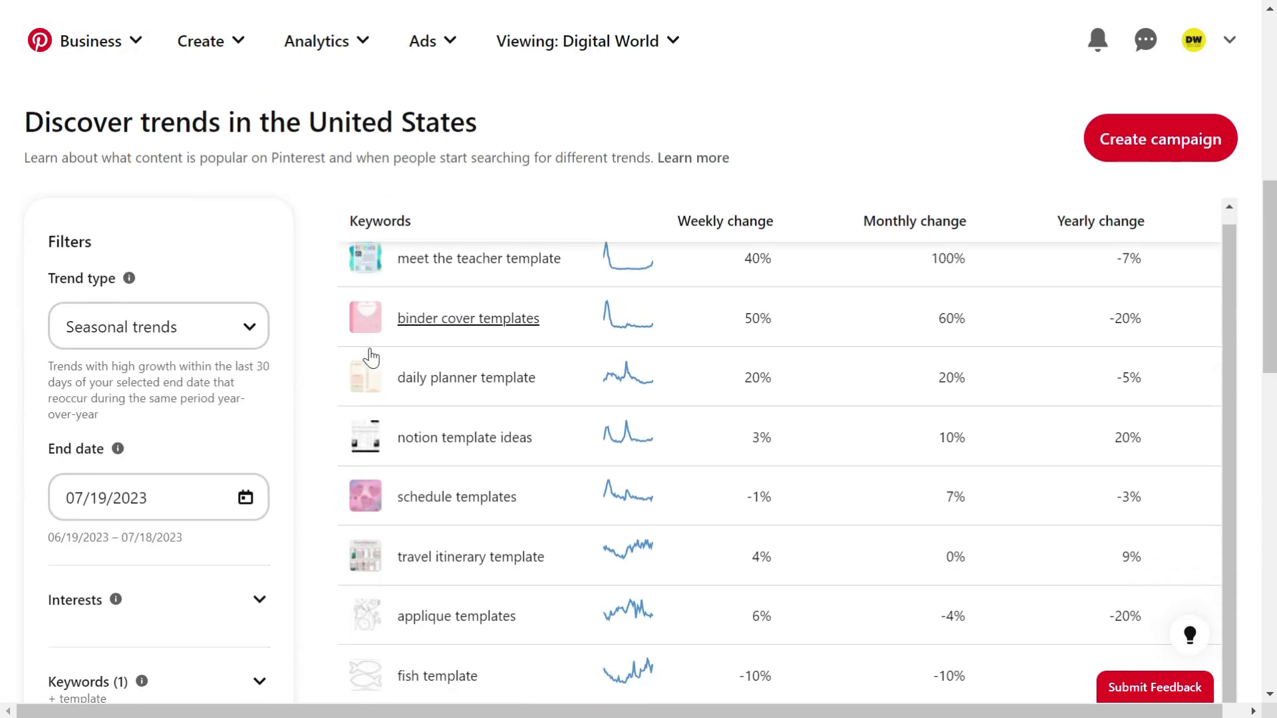
pyautogui.scroll(-3, 108, 542)
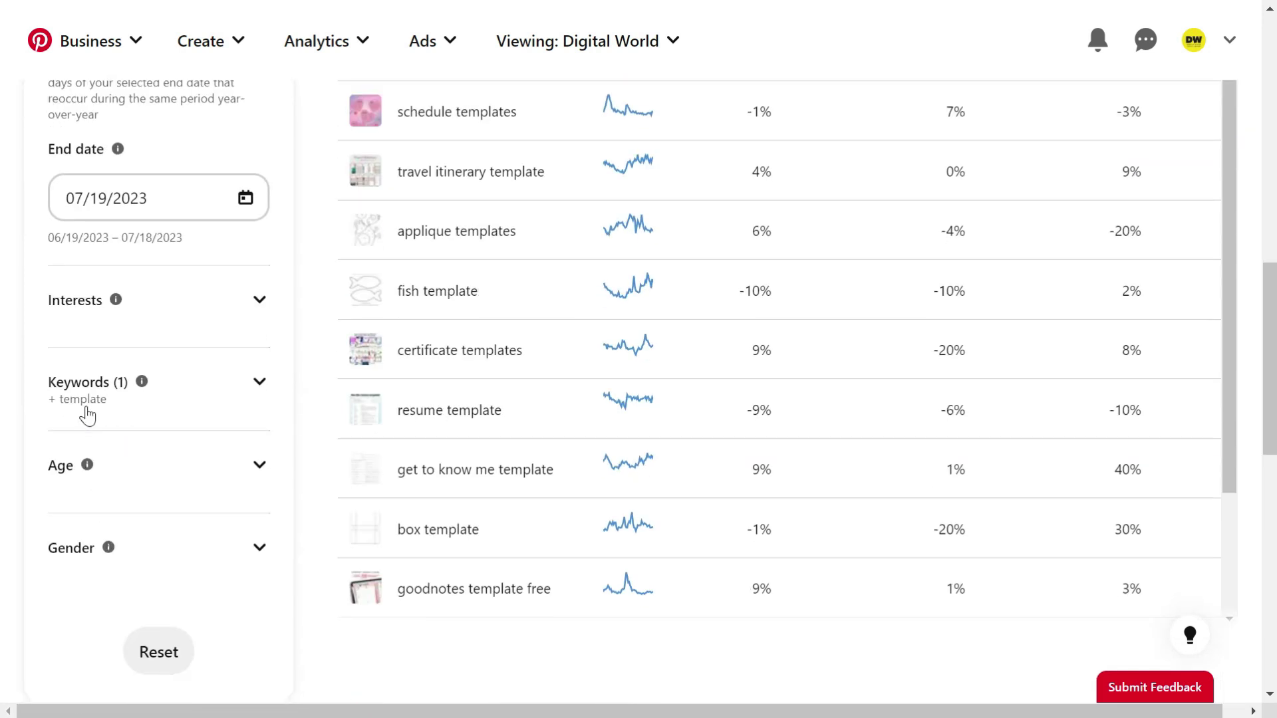
pyautogui.scroll(3, 157, 231)
# Step: Keep Seasonal trends as the trend type and return to the top of the table
pyautogui.click(157, 230)
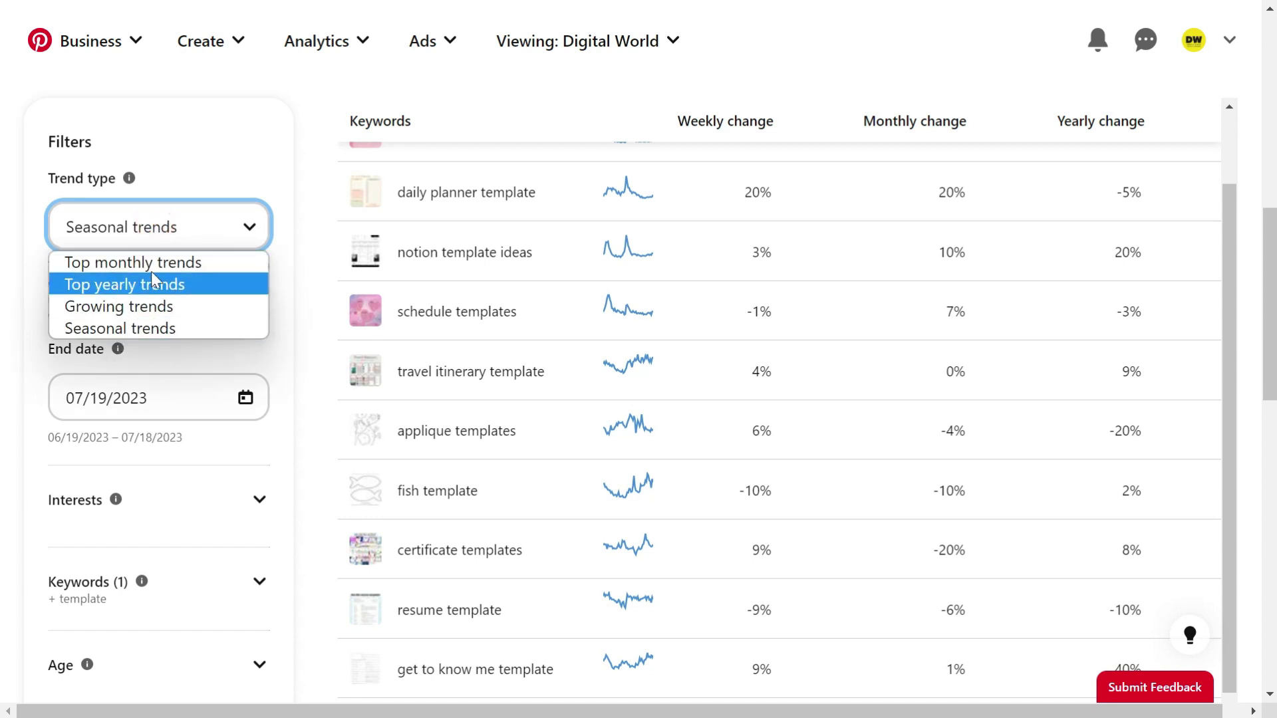
pyautogui.click(113, 328)
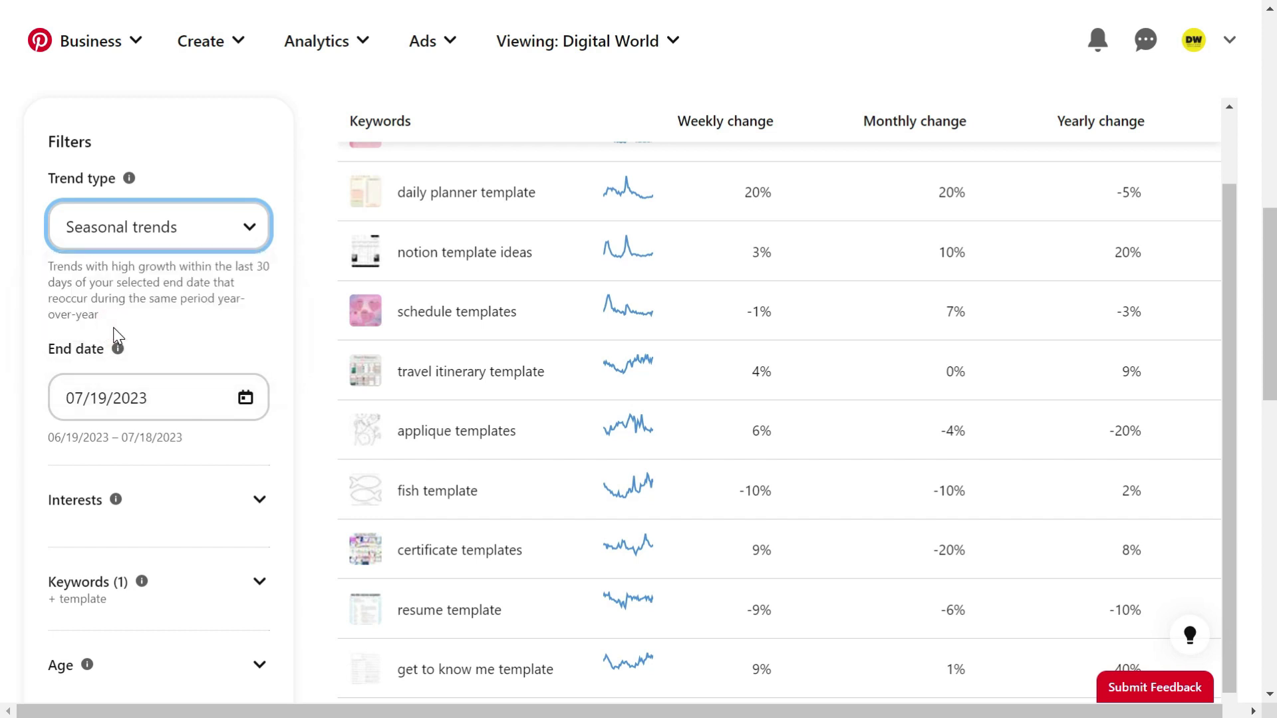
pyautogui.scroll(2, 597, 424)
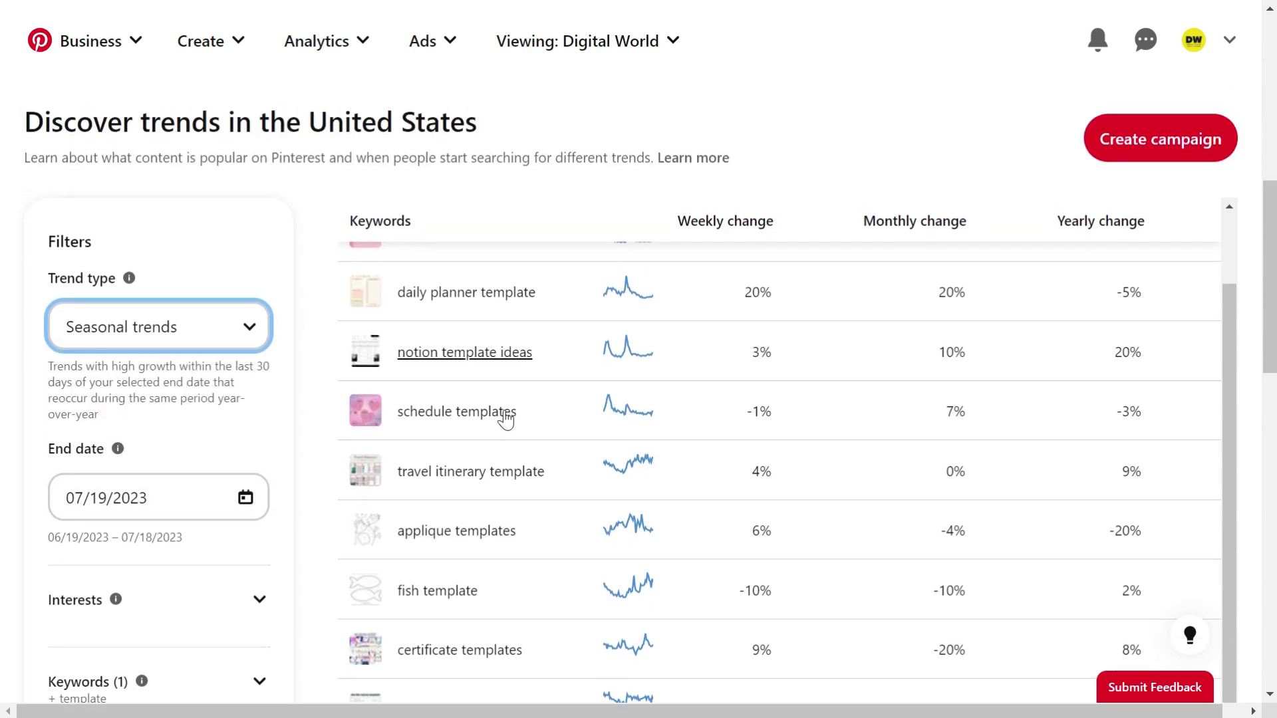
pyautogui.scroll(4, 492, 333)
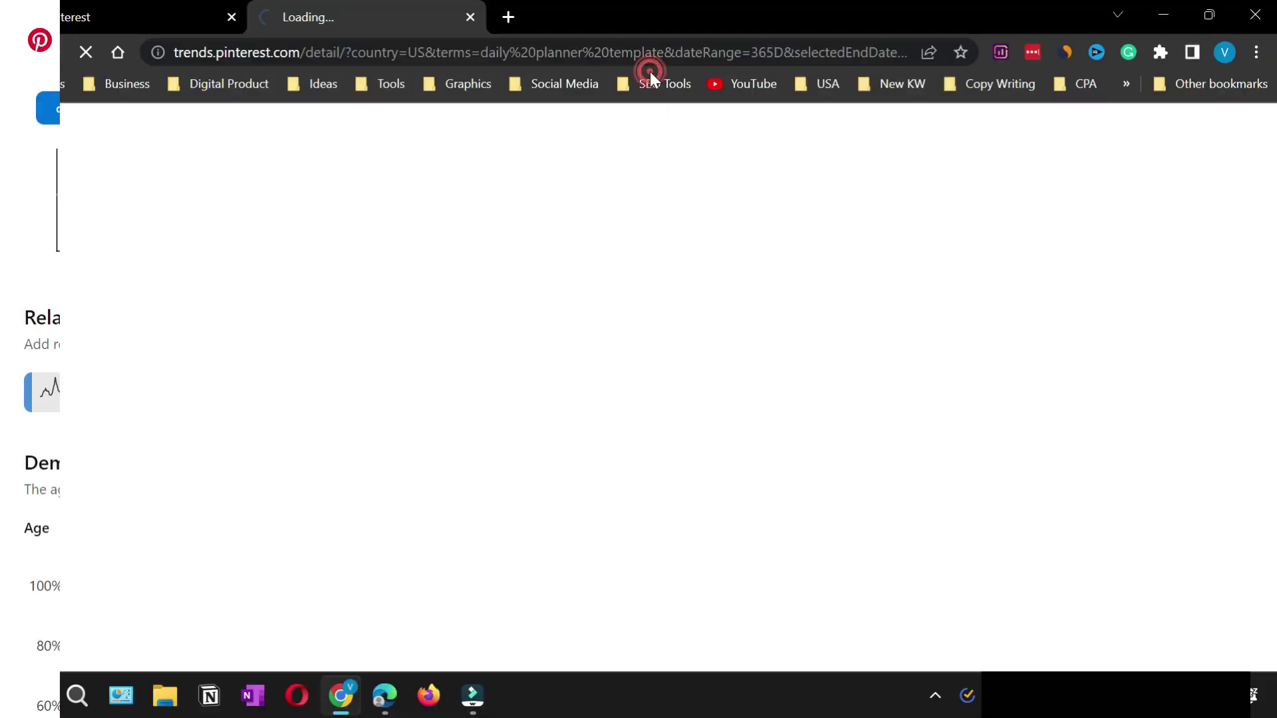
# Step: In full screen, review Interest over time, Related trends, Demographics and Popular Pins for 'daily planner template'
pyautogui.press('F11')
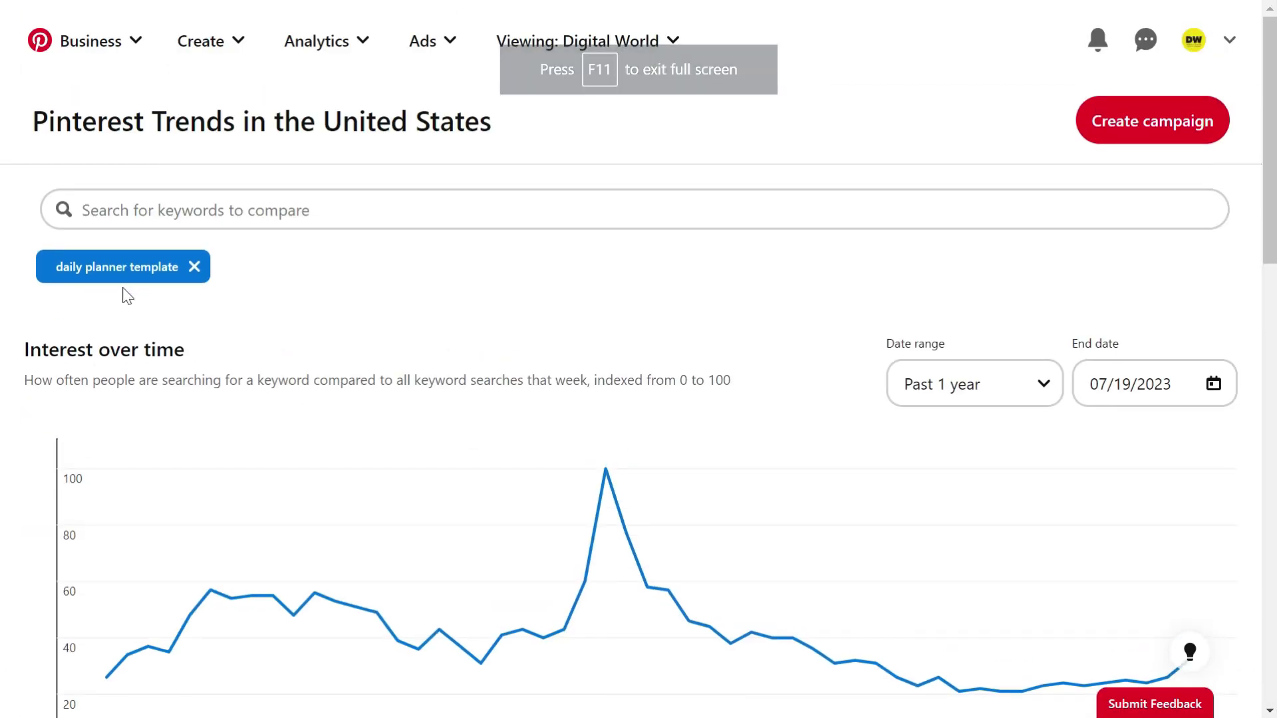
pyautogui.scroll(-5, 127, 296)
pyautogui.scroll(-1, 179, 564)
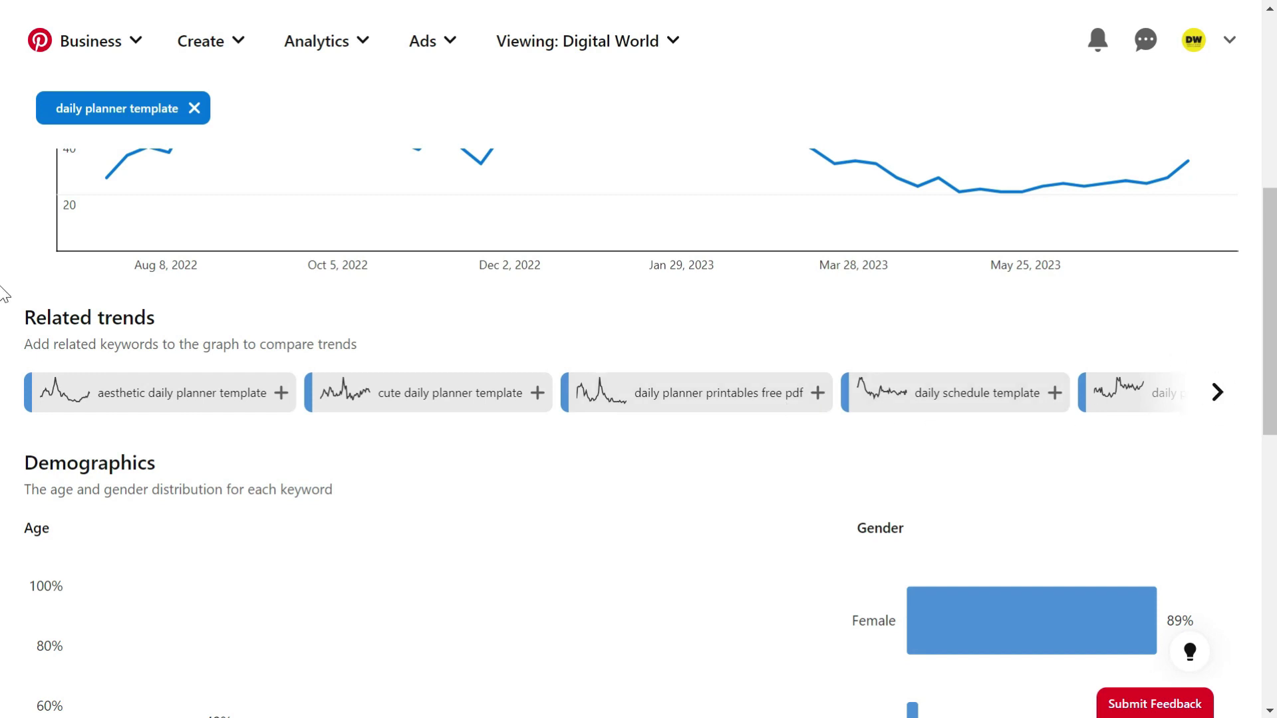
pyautogui.scroll(-6, 636, 373)
pyautogui.scroll(-5, 640, 376)
pyautogui.scroll(6, 53, 372)
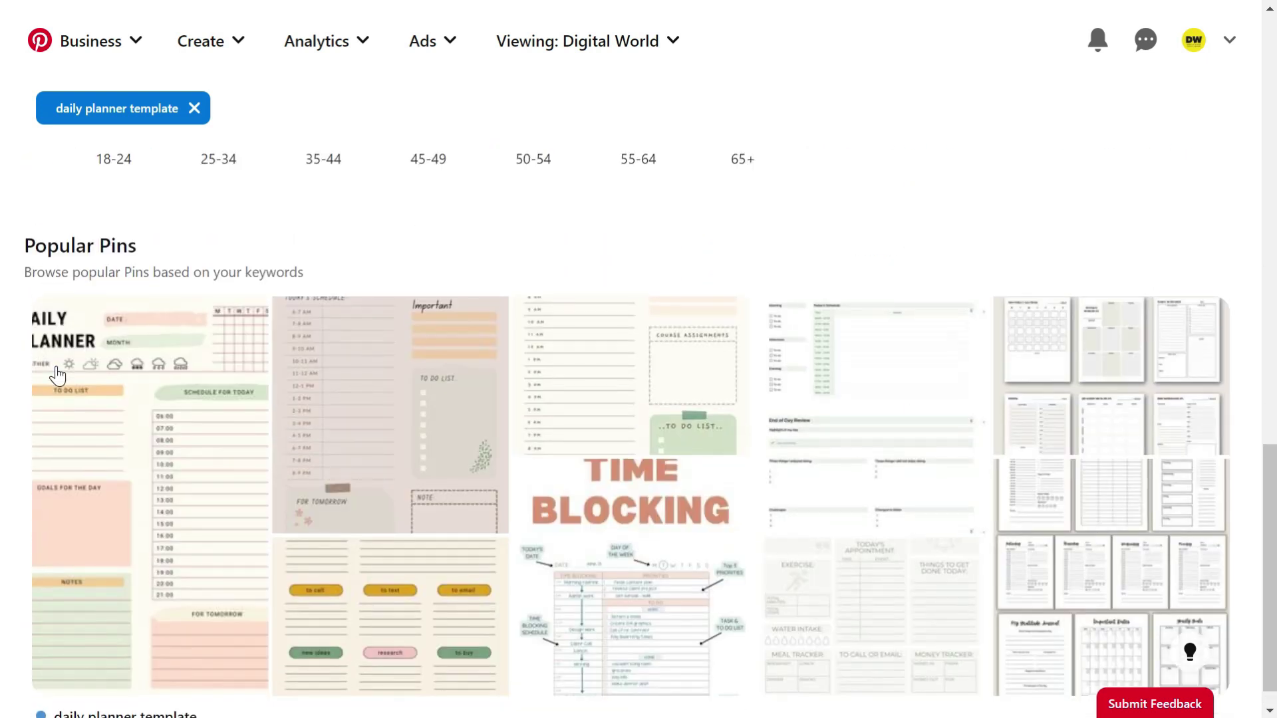
pyautogui.scroll(-6, 57, 376)
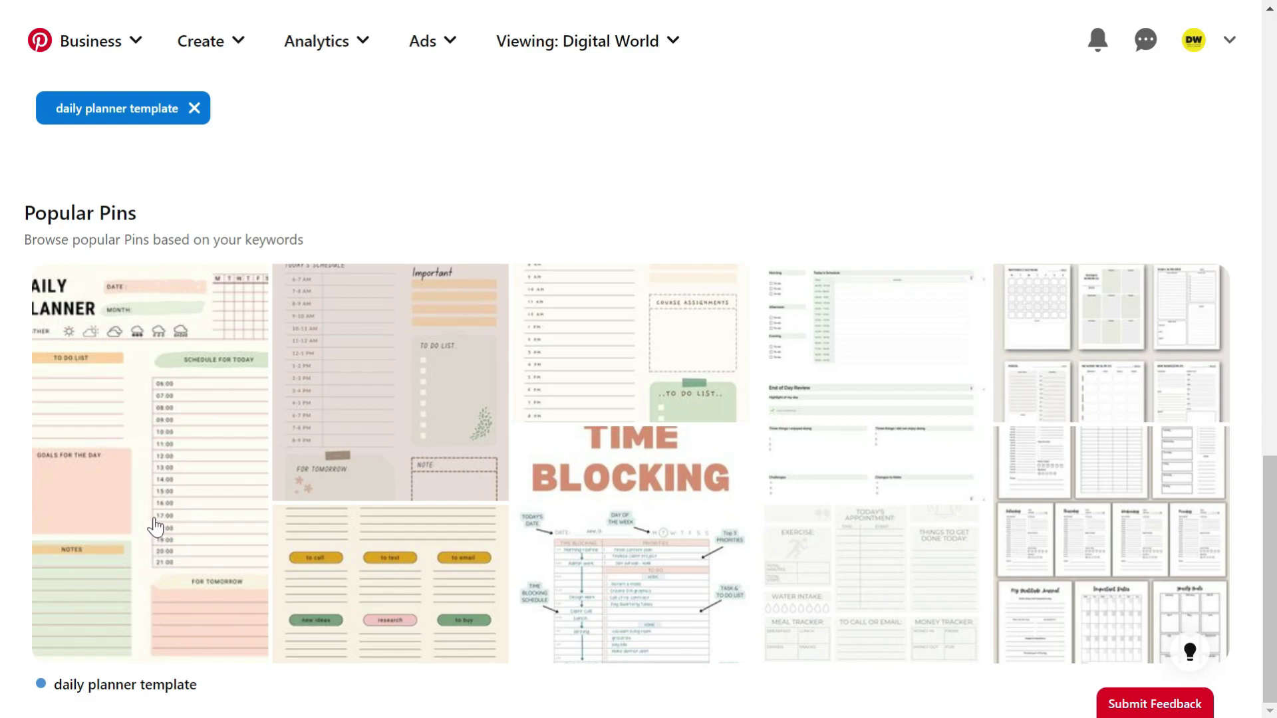
pyautogui.scroll(8, 157, 525)
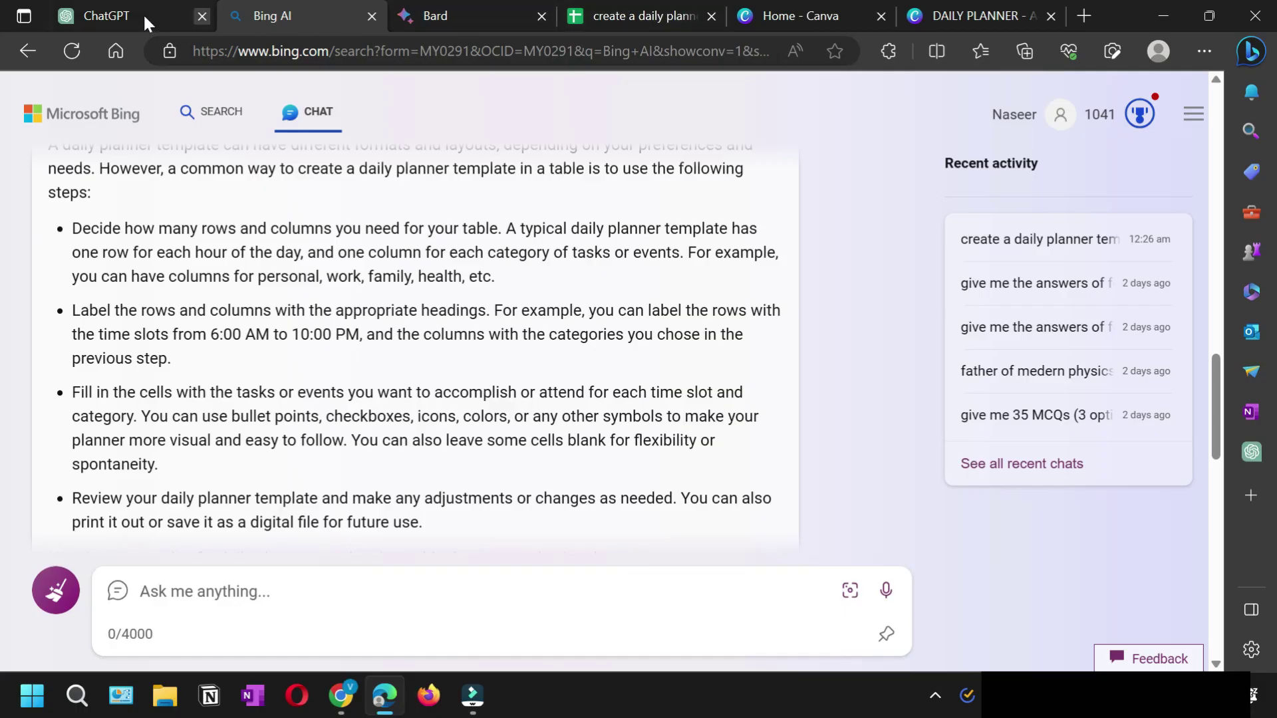
# Step: Start a new ChatGPT chat and send 'create a daily planner template in excel view'
pyautogui.click(142, 15)
pyautogui.click(72, 107)
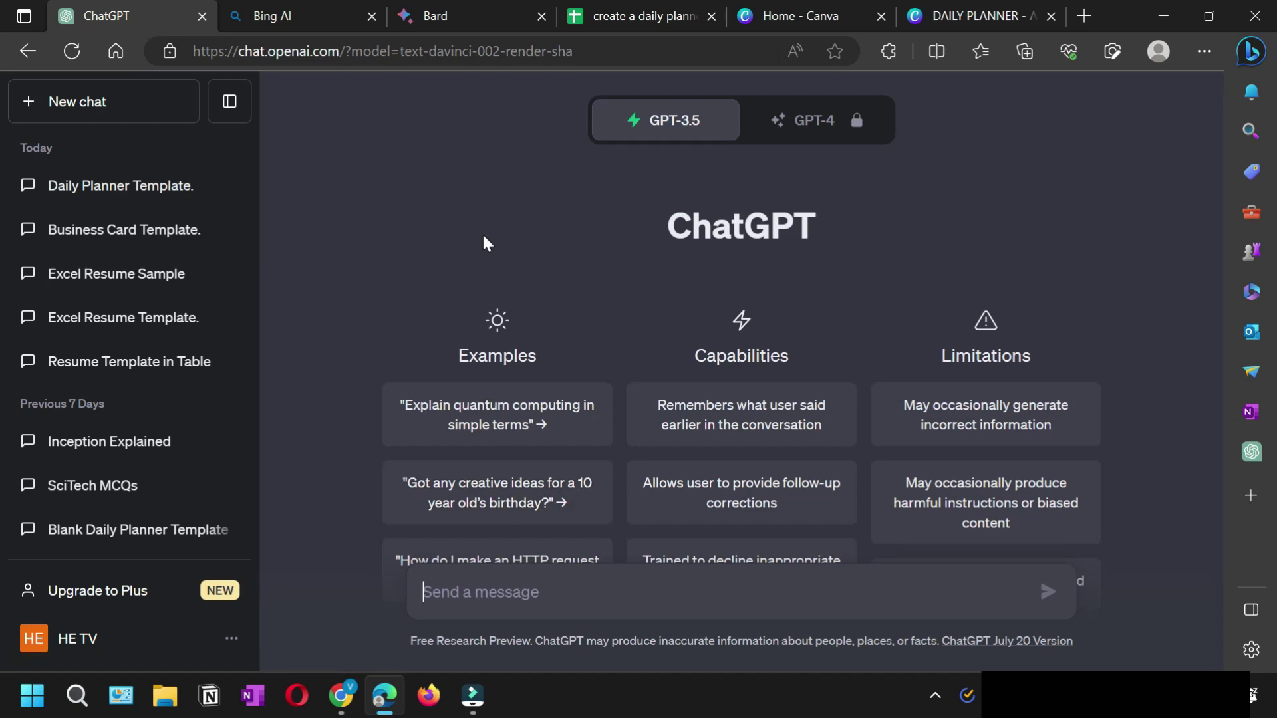
pyautogui.press('F11')
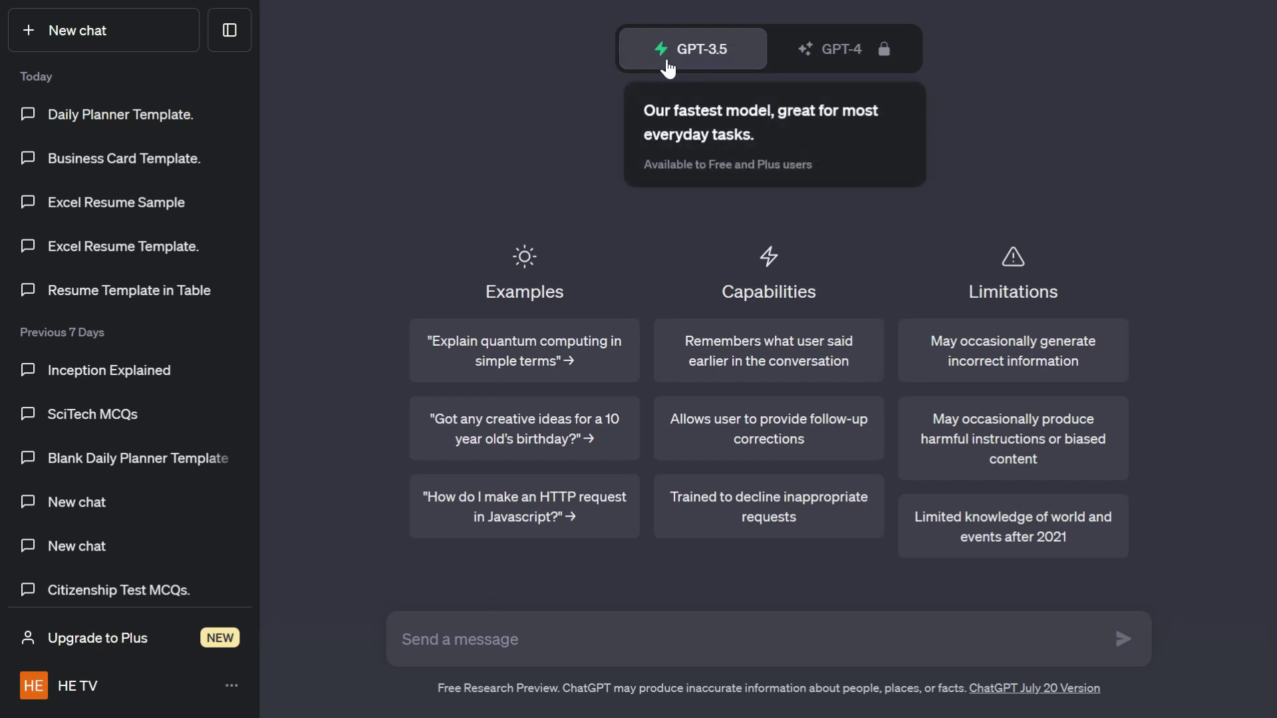
pyautogui.write('create a daily planner template in excel view')
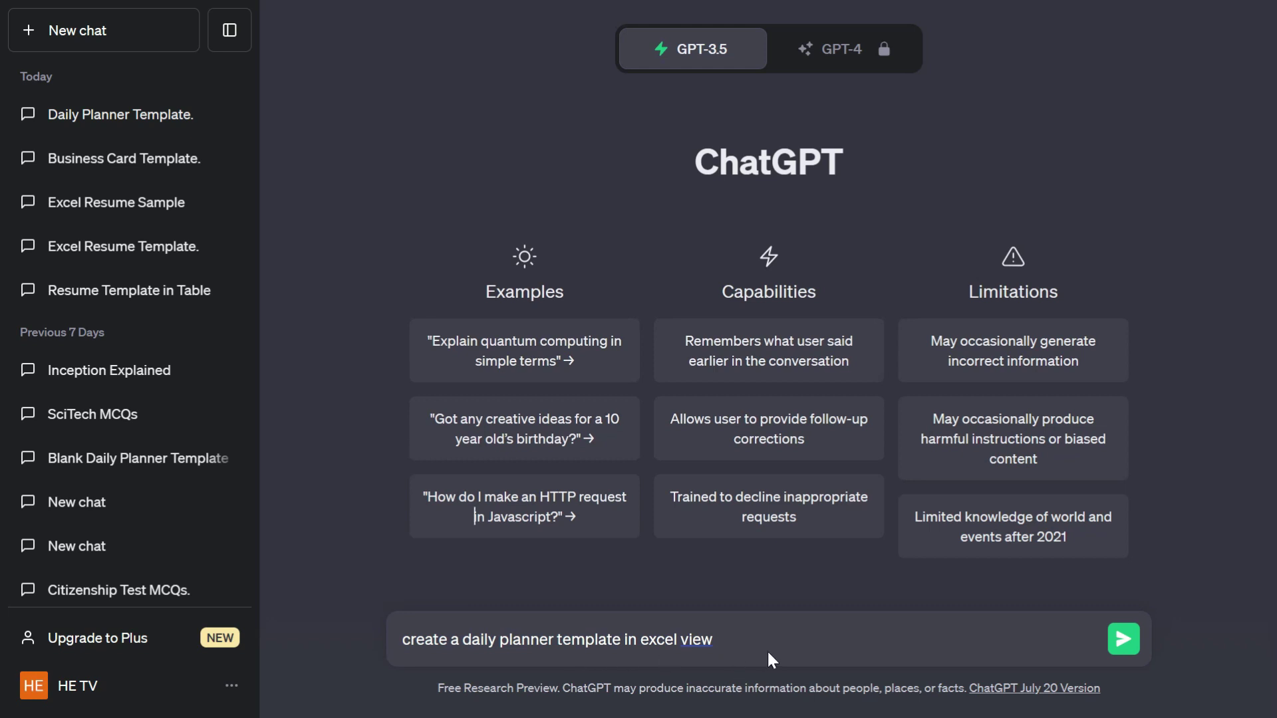
pyautogui.click(1124, 641)
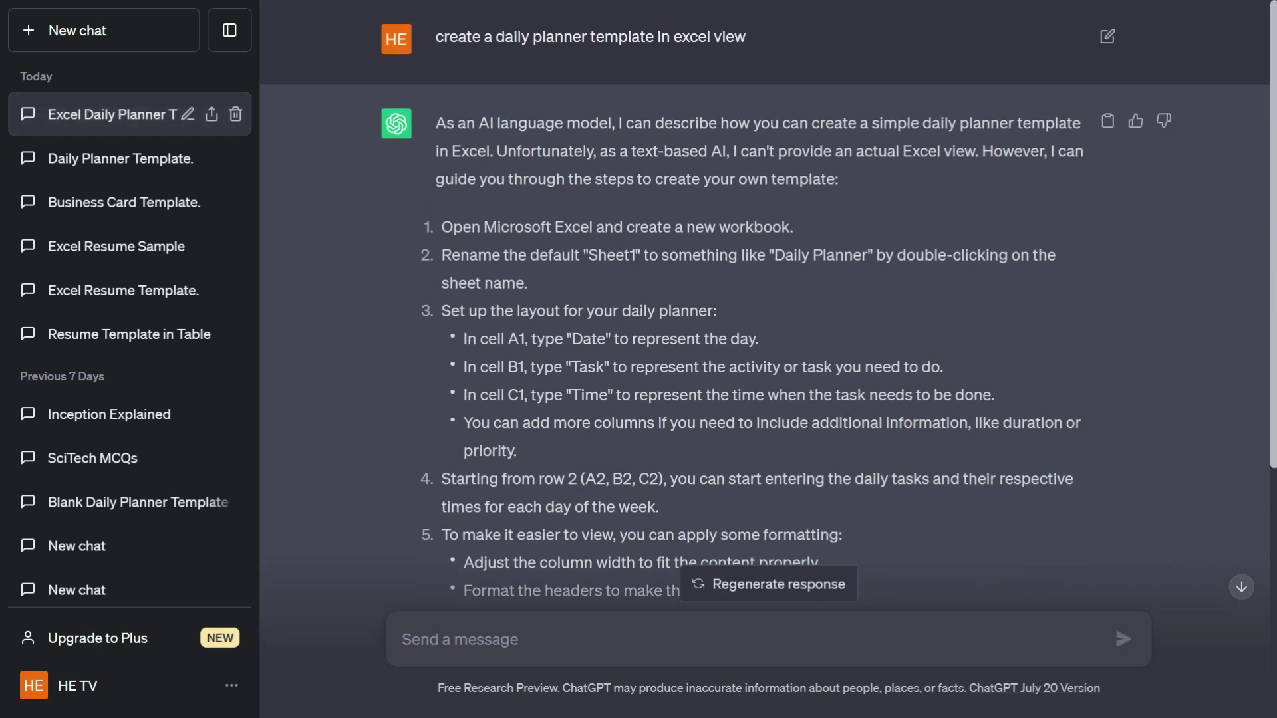
# Step: Resend the previous prompt with its ending changed to ask for a 'table'
pyautogui.doubleClick(508, 40)
pyautogui.tripleClick(508, 40)
pyautogui.hotkey('ctrl', 'c')
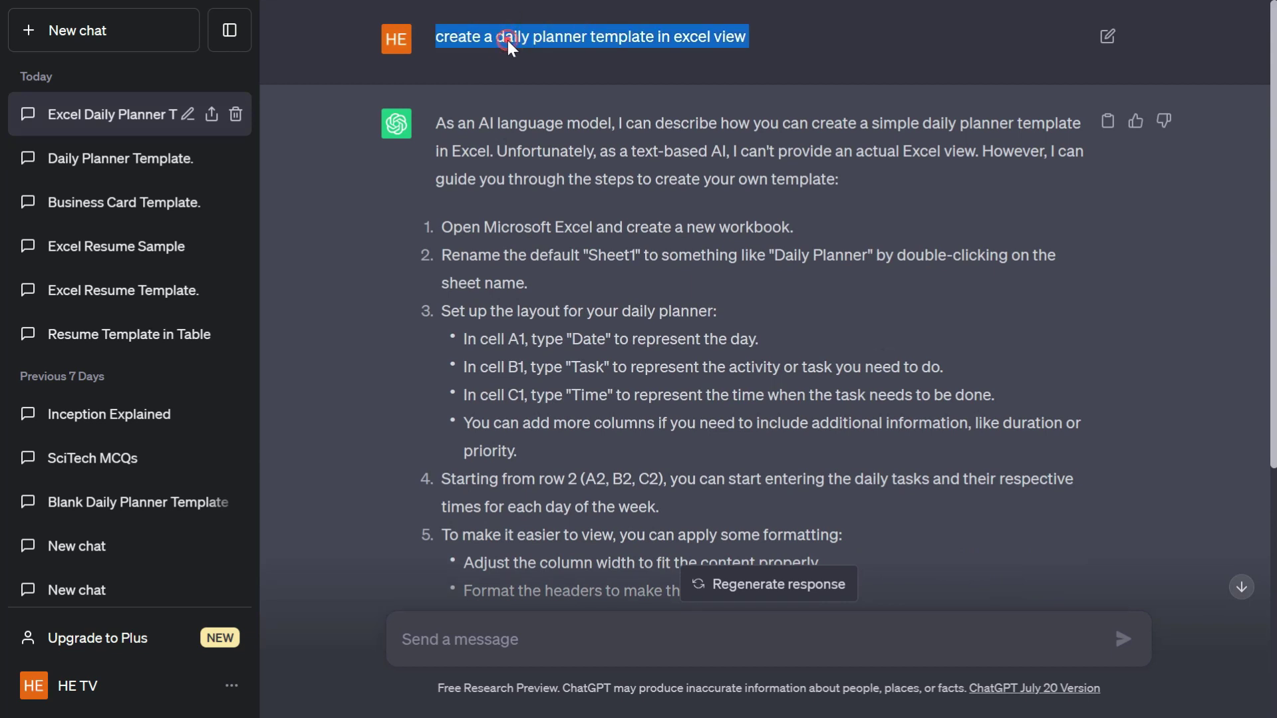
pyautogui.scroll(-5, 516, 594)
pyautogui.click(492, 655)
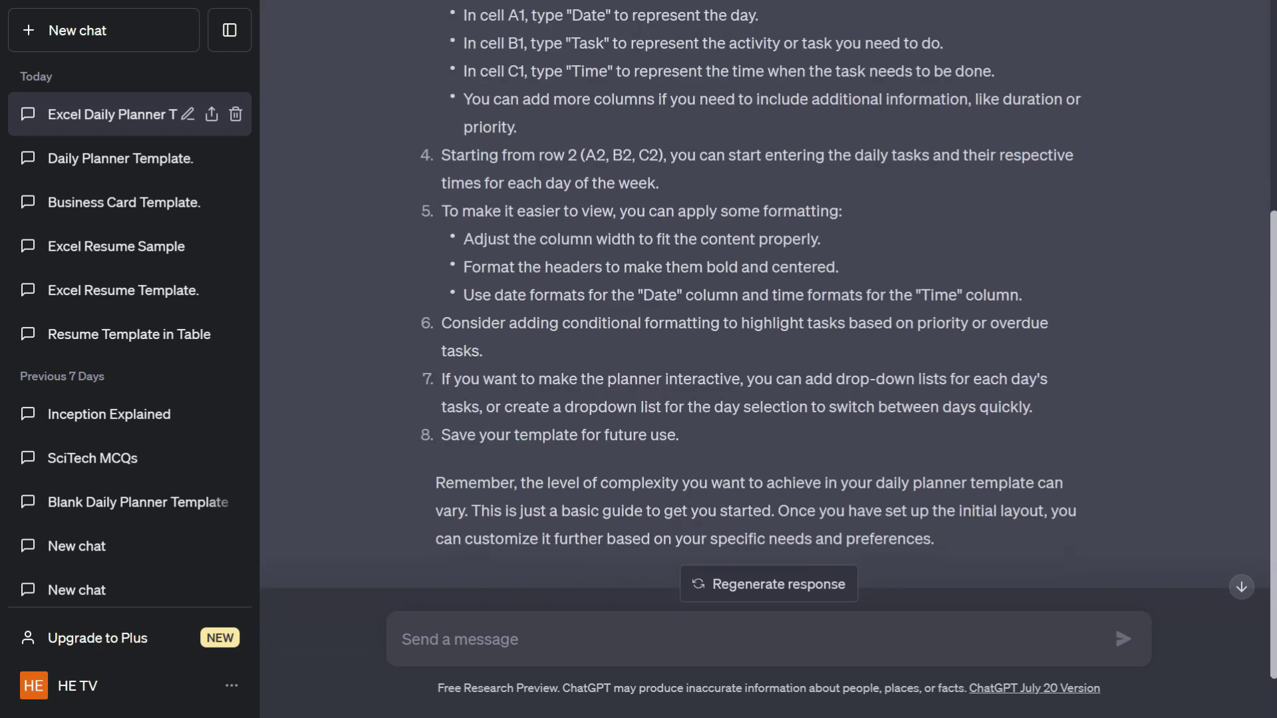
pyautogui.hotkey('ctrl', 'v')
pyautogui.press('BackSpace')
pyautogui.press('BackSpace')
pyautogui.press('BackSpace')
pyautogui.press('BackSpace')
pyautogui.press('BackSpace')
pyautogui.press('BackSpace')
pyautogui.press('BackSpace')
pyautogui.press('BackSpace')
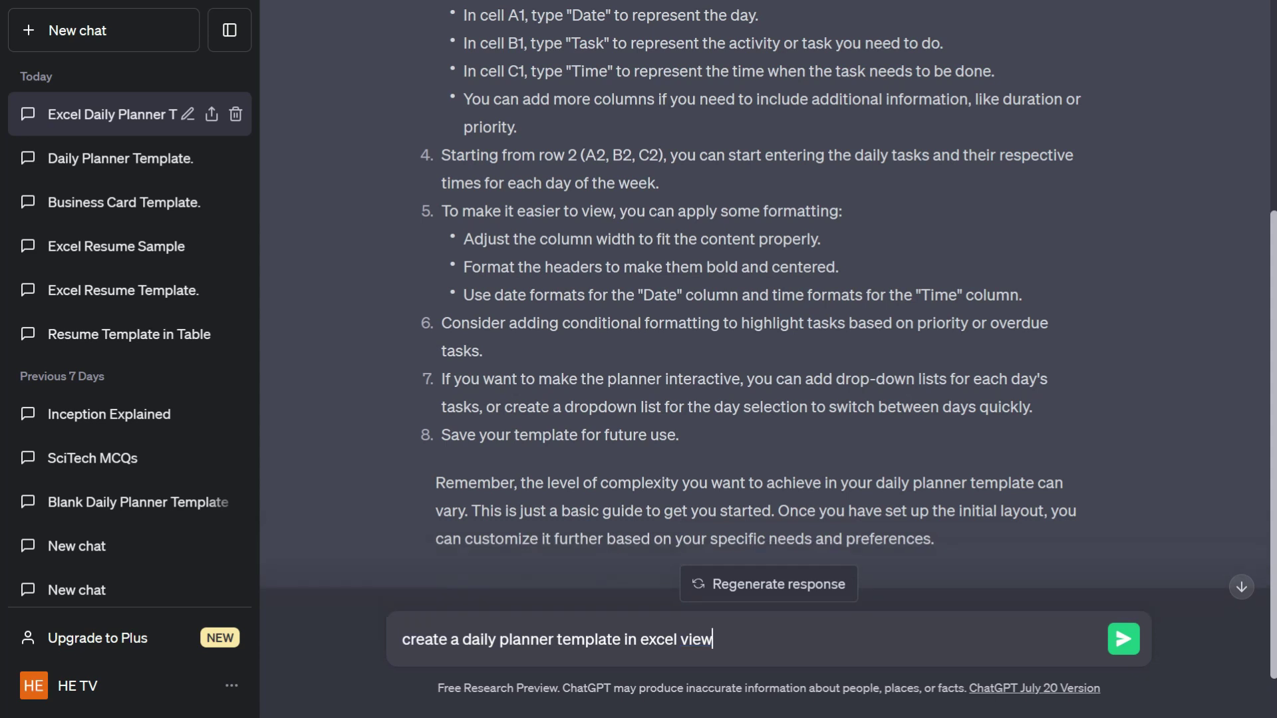
pyautogui.press('BackSpace')
pyautogui.press('BackSpace')
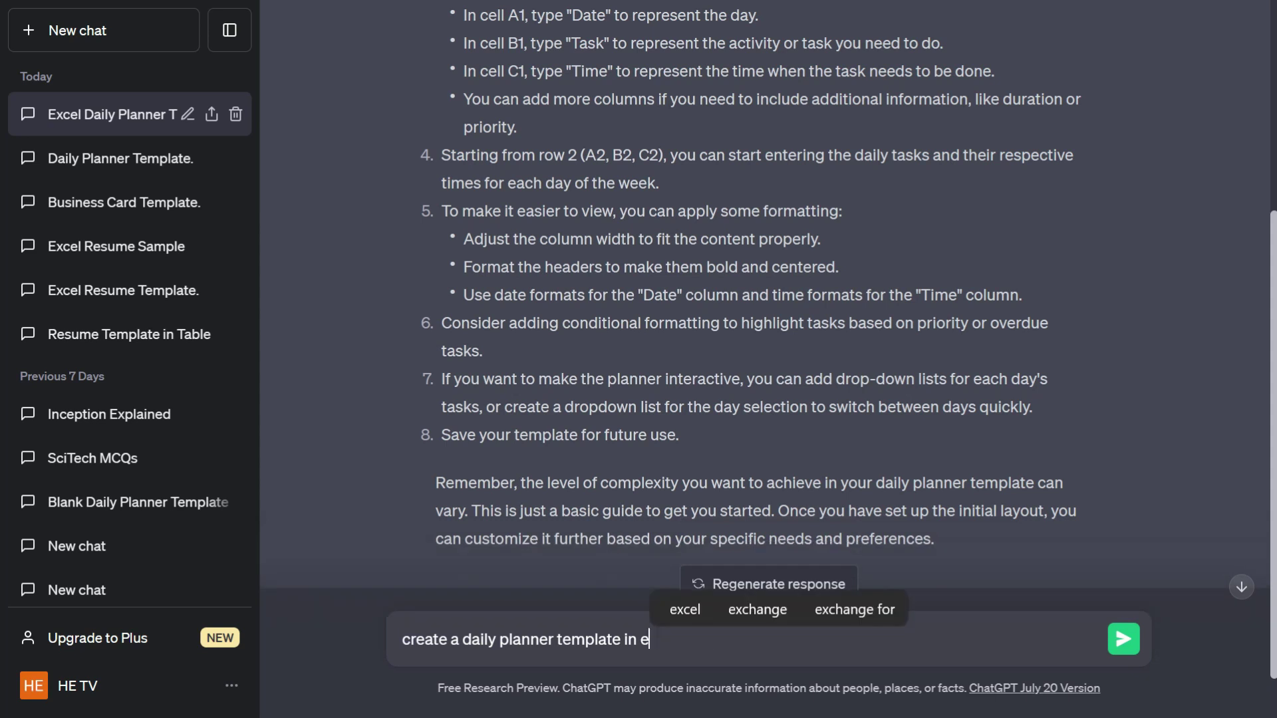
pyautogui.write('table')
pyautogui.press('Return')
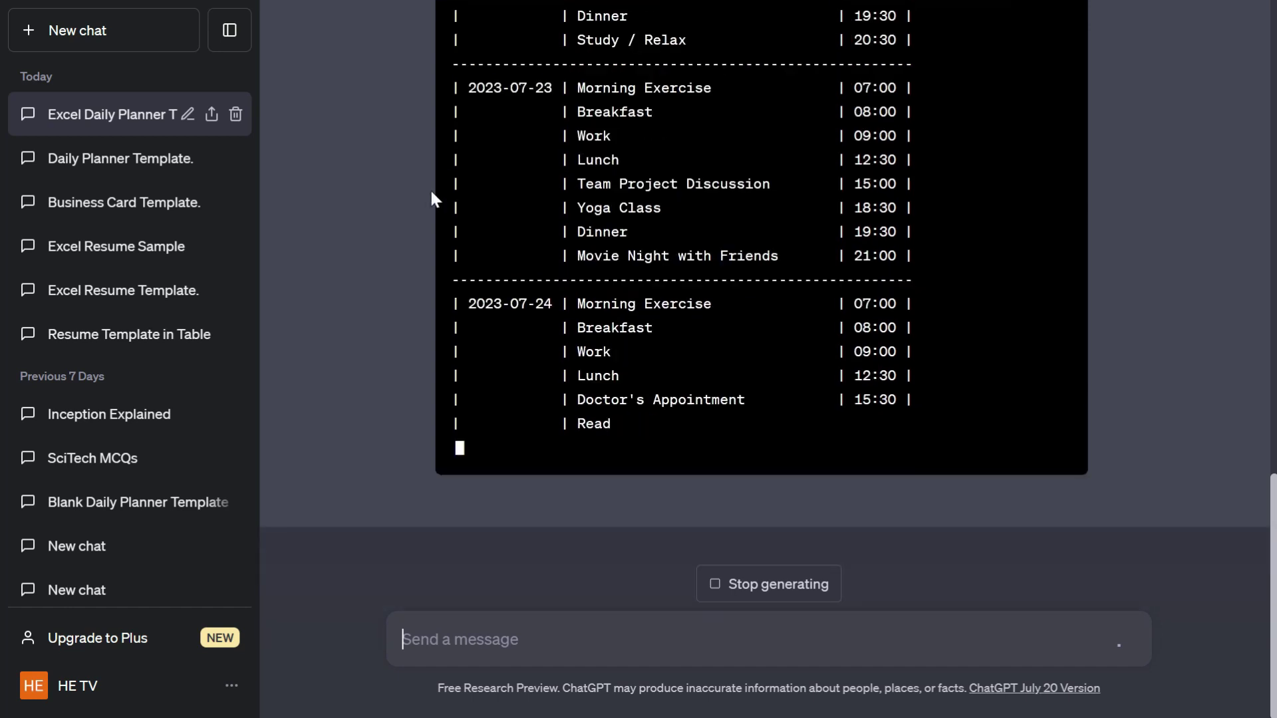
# Step: Copy the generated Date, Task and Time planner table with Copy code
pyautogui.scroll(7, 404, 241)
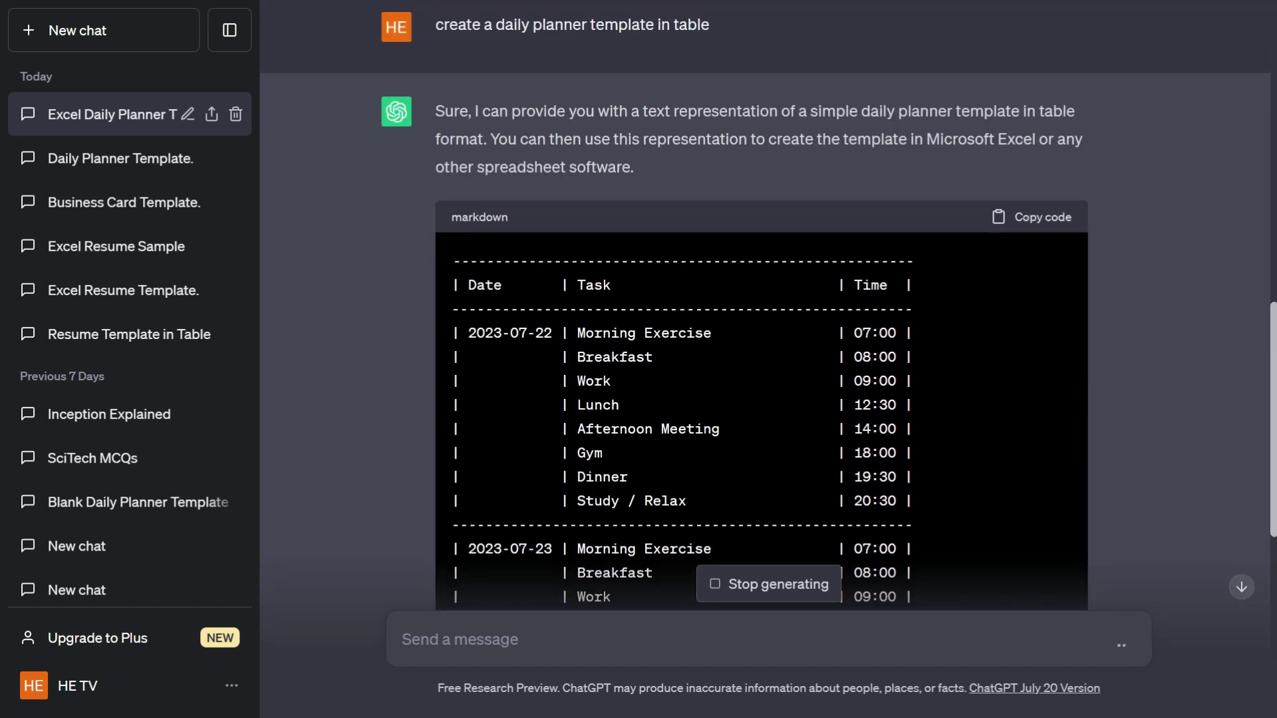
pyautogui.scroll(-3, 564, 226)
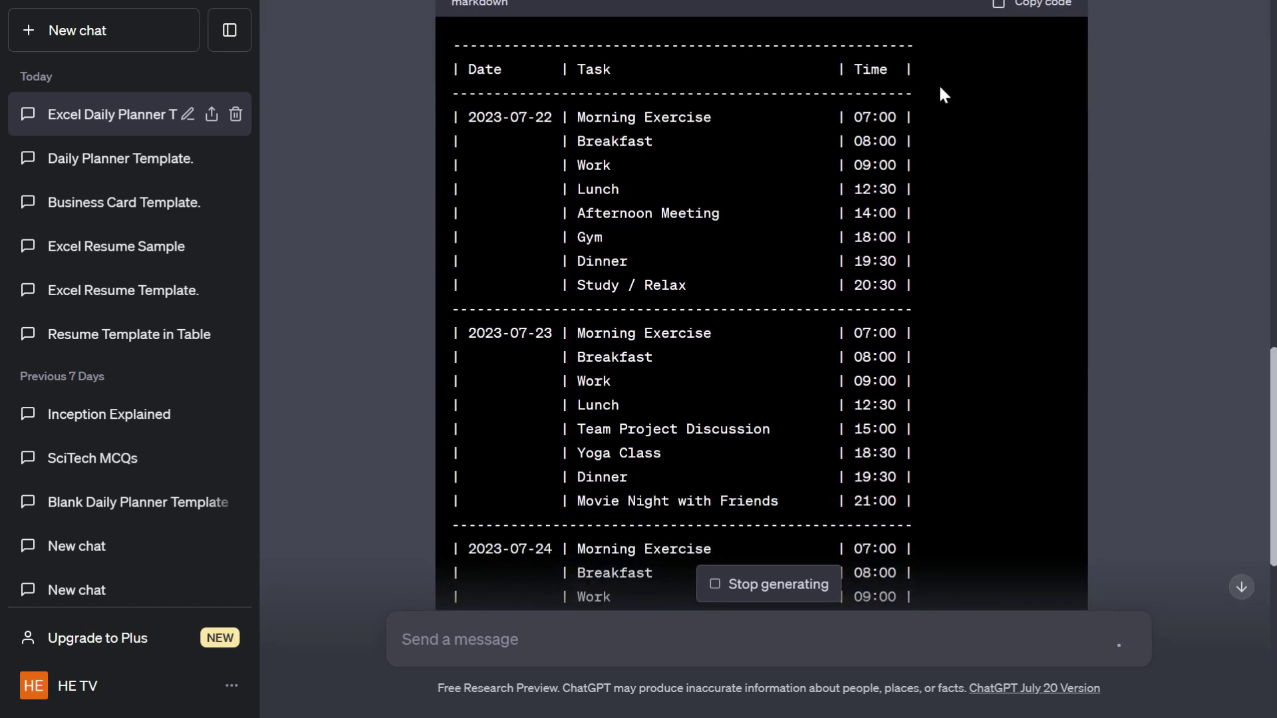
pyautogui.scroll(-8, 945, 381)
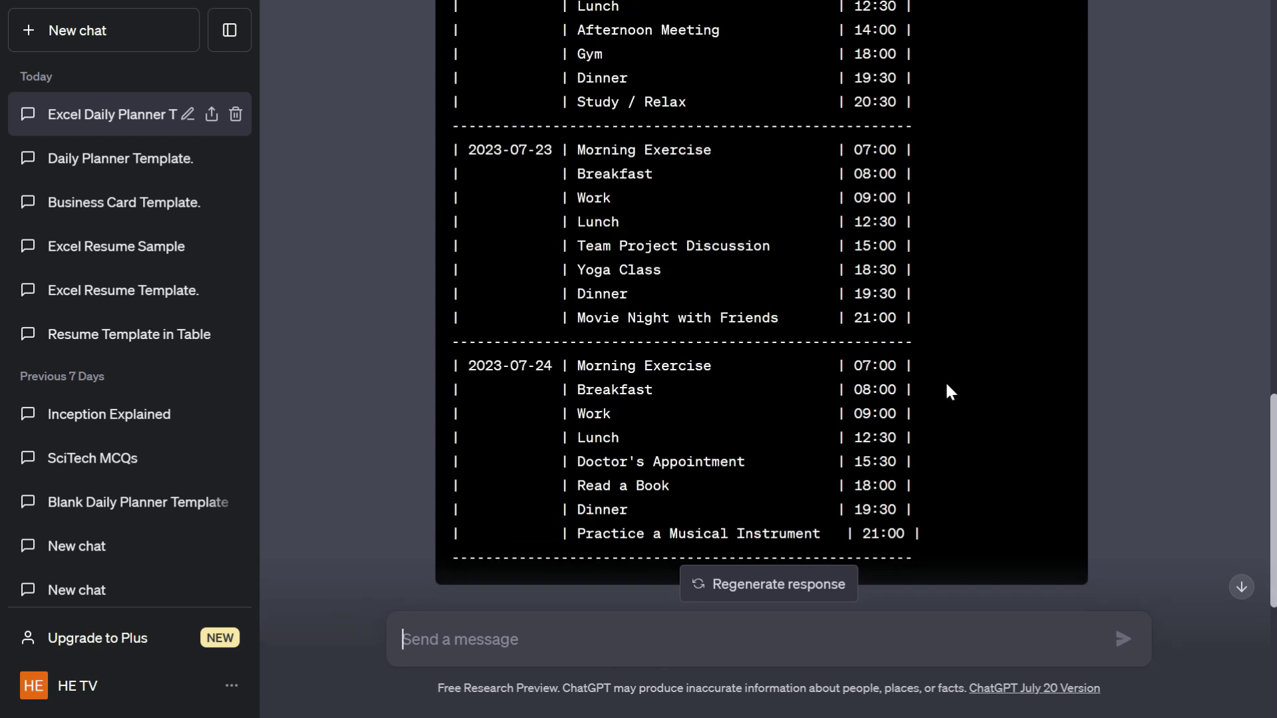
pyautogui.scroll(11, 956, 278)
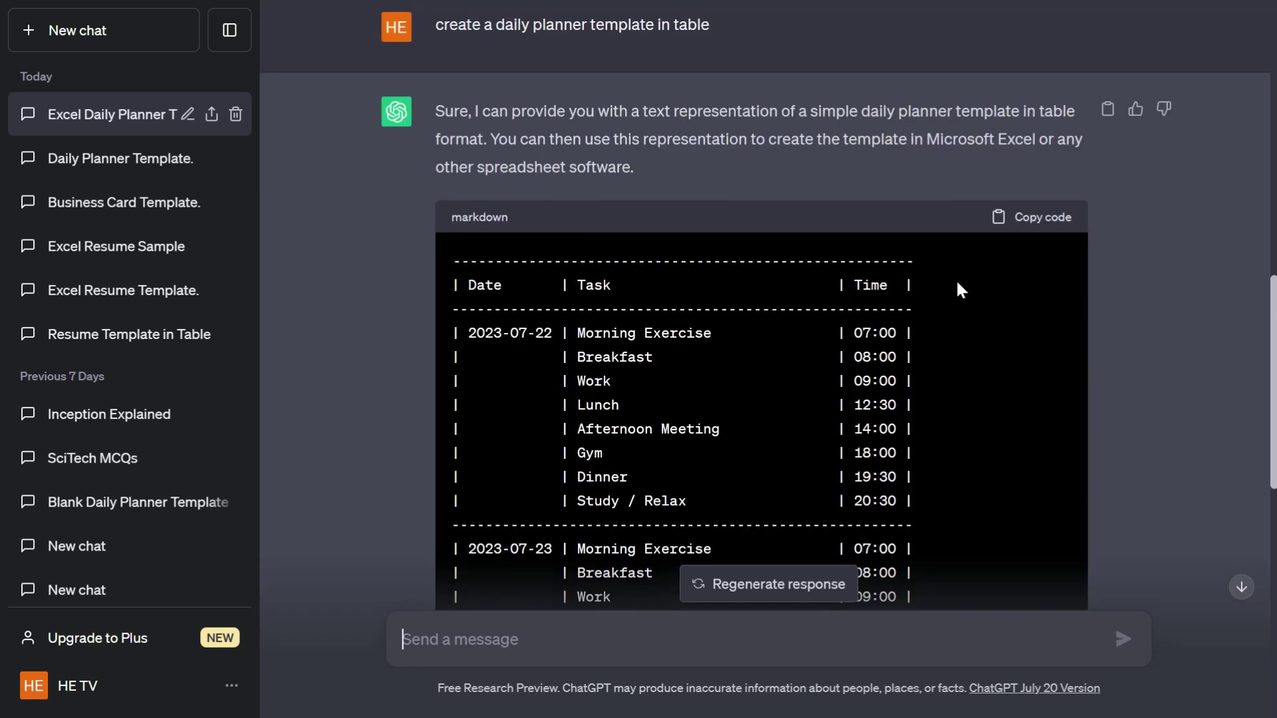
pyautogui.click(1024, 219)
# Step: Submit 'create a daily planner template in excel view' to Bard and review its hourly planner reply
pyautogui.hotkey('alt', 'Tab')
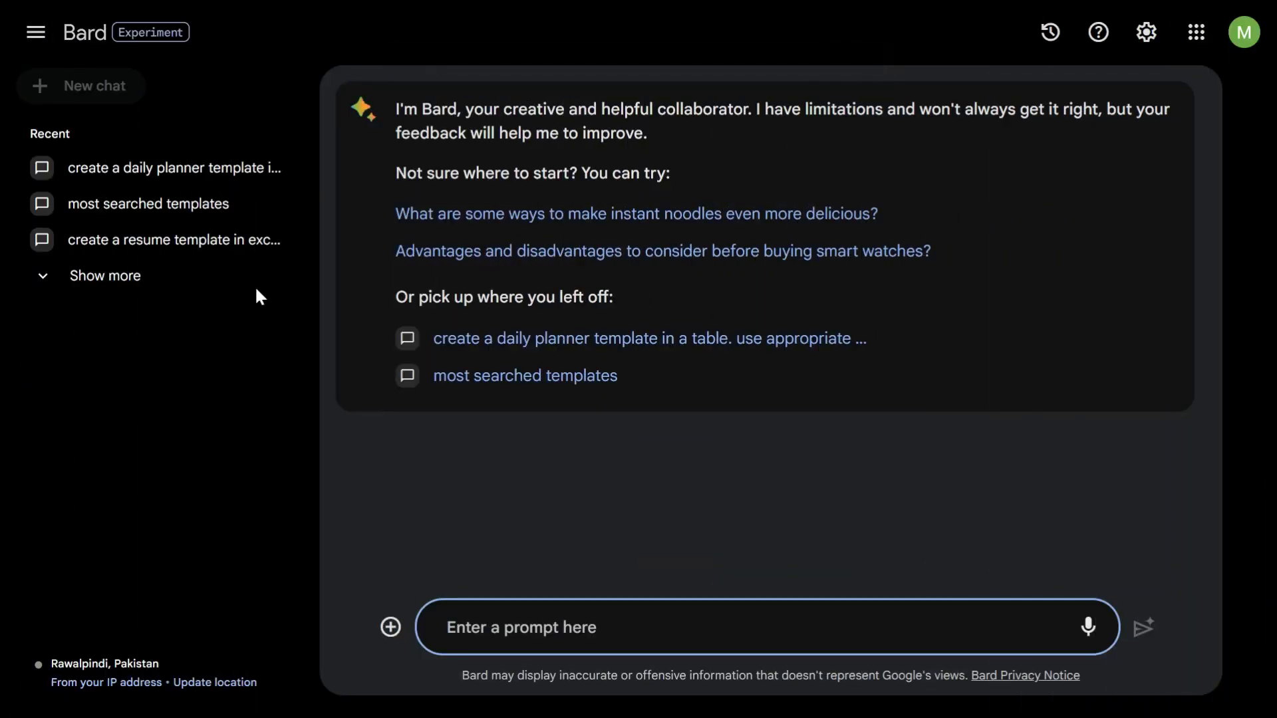
pyautogui.hotkey('ctrl', 'v')
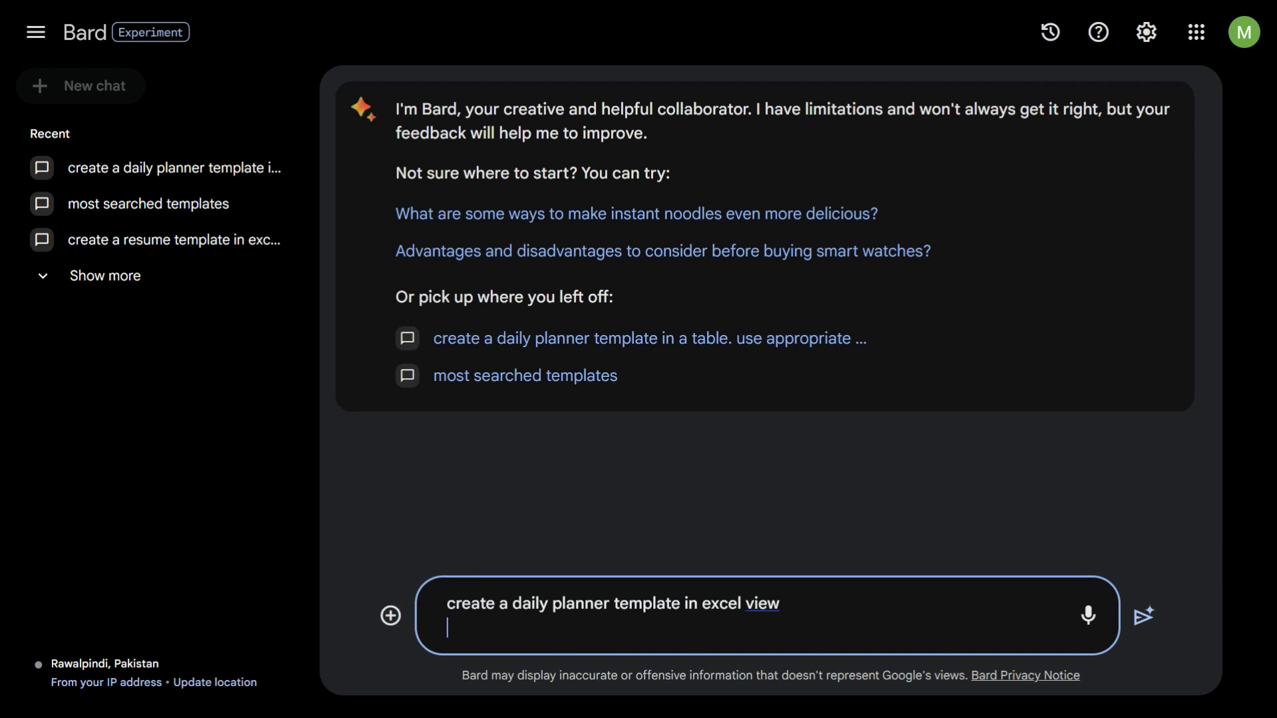
pyautogui.press('BackSpace')
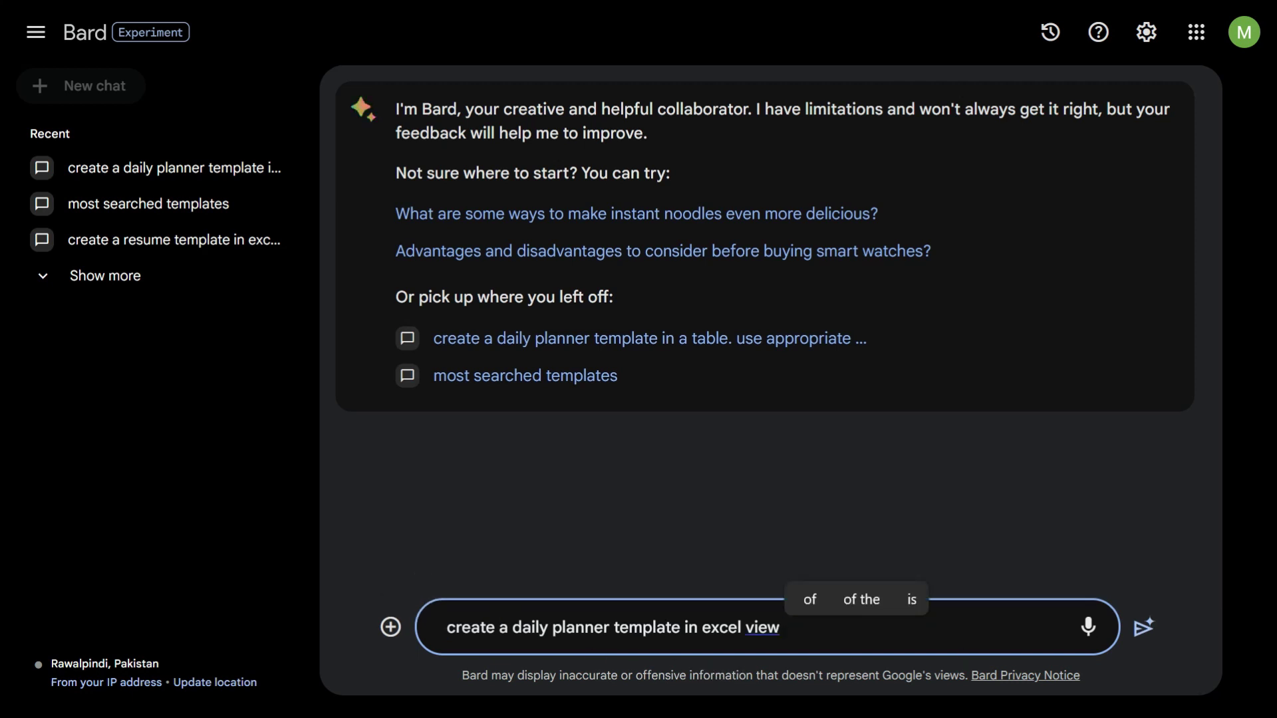
pyautogui.click(1151, 629)
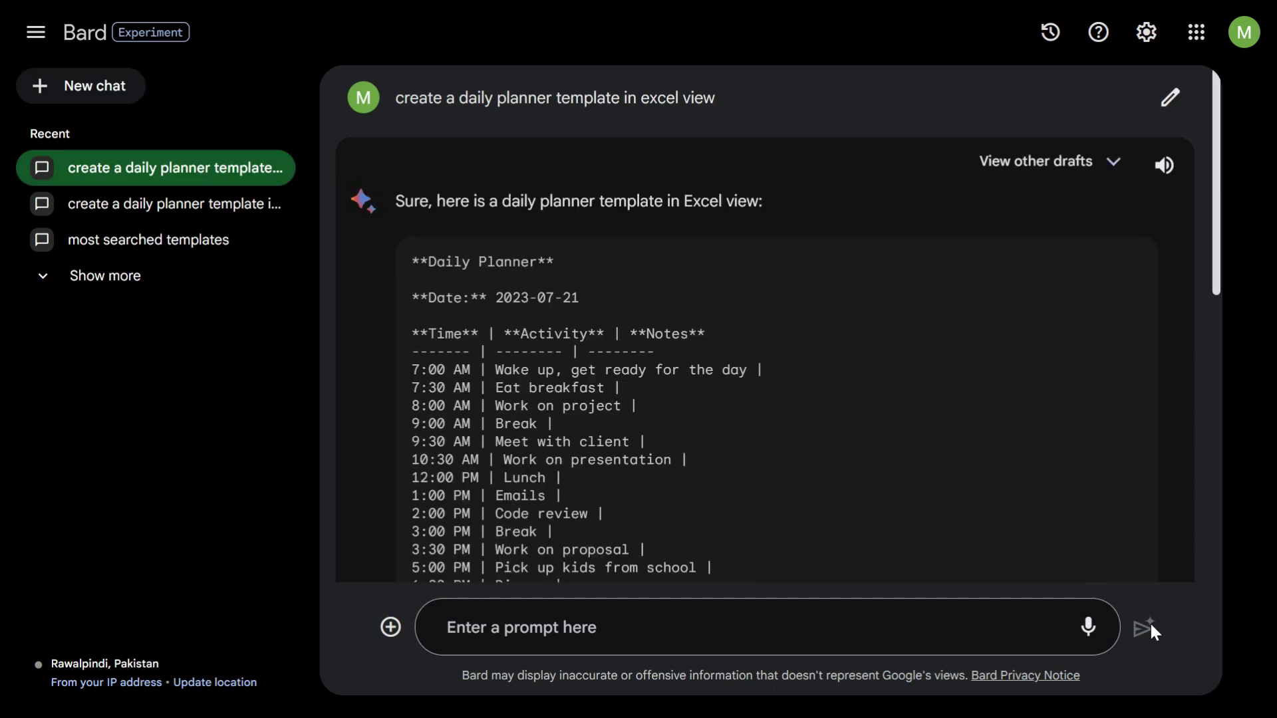
pyautogui.scroll(-3, 898, 391)
pyautogui.scroll(1, 898, 391)
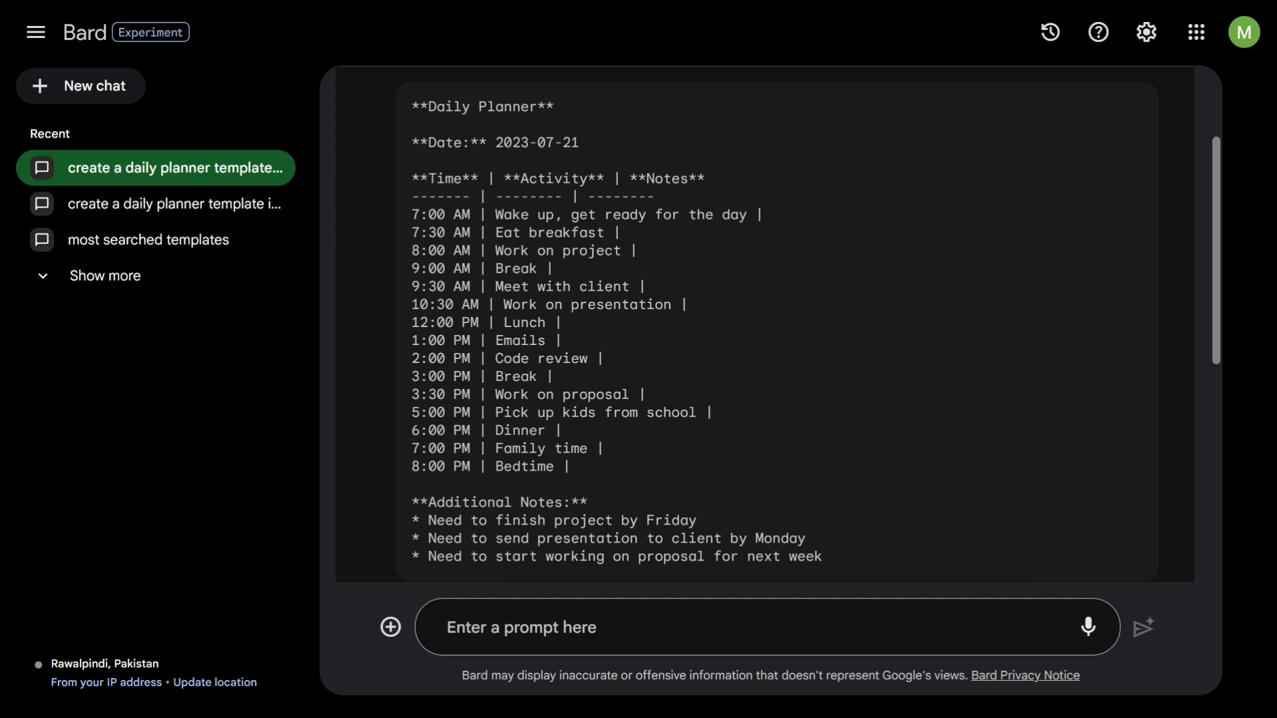
pyautogui.scroll(-3, 578, 425)
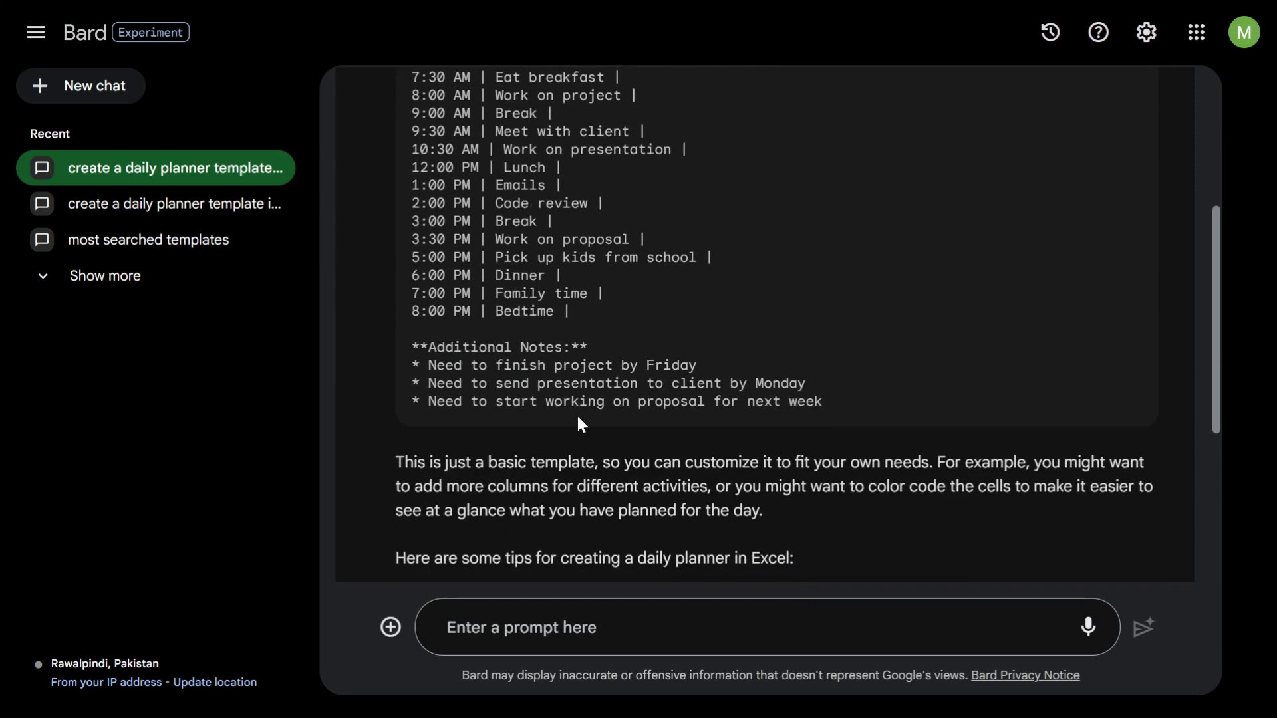
pyautogui.scroll(3, 579, 425)
# Step: Ask Bard to 'create a daily planner template in a table'
pyautogui.scroll(-6, 765, 326)
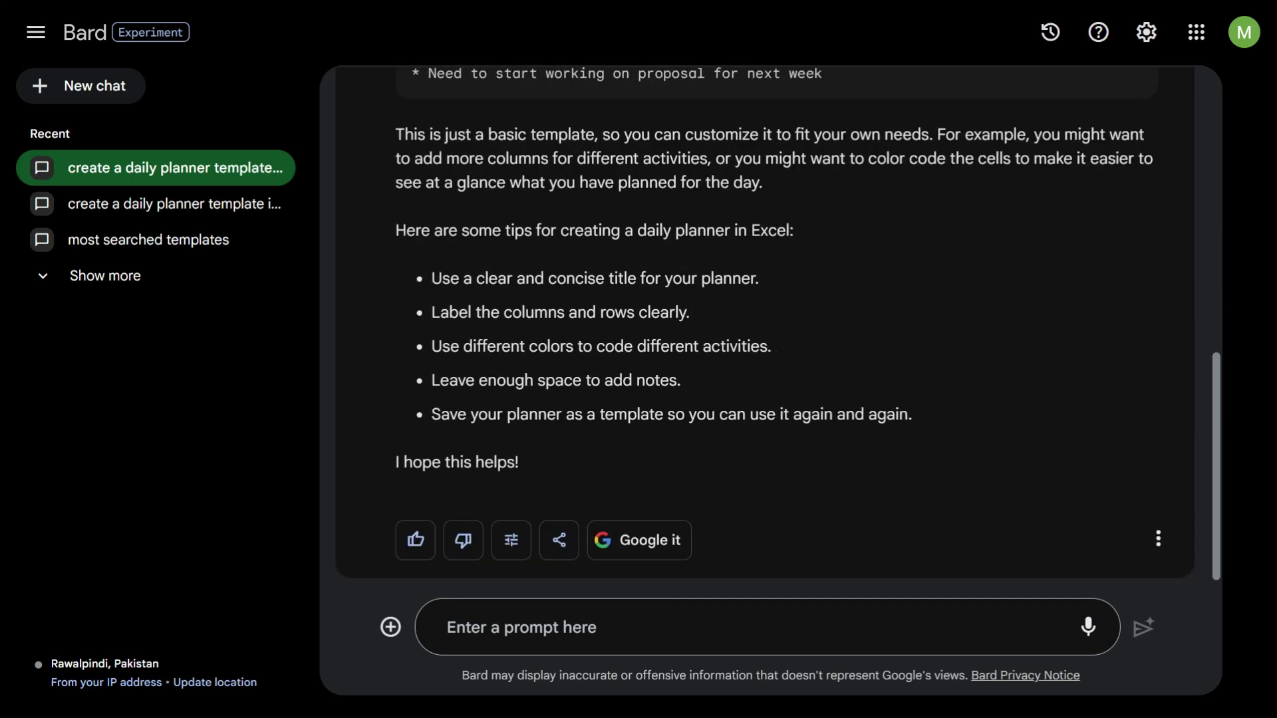
pyautogui.click(514, 638)
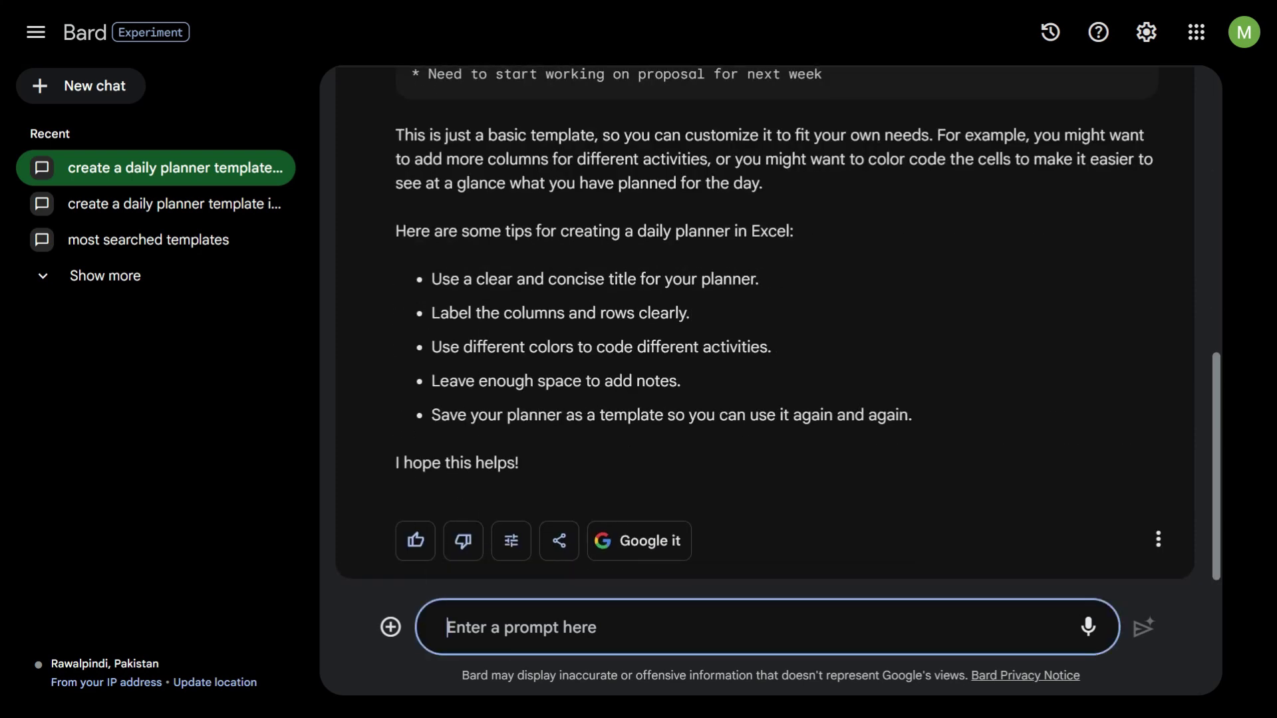
pyautogui.write('create a daily planner template in a table')
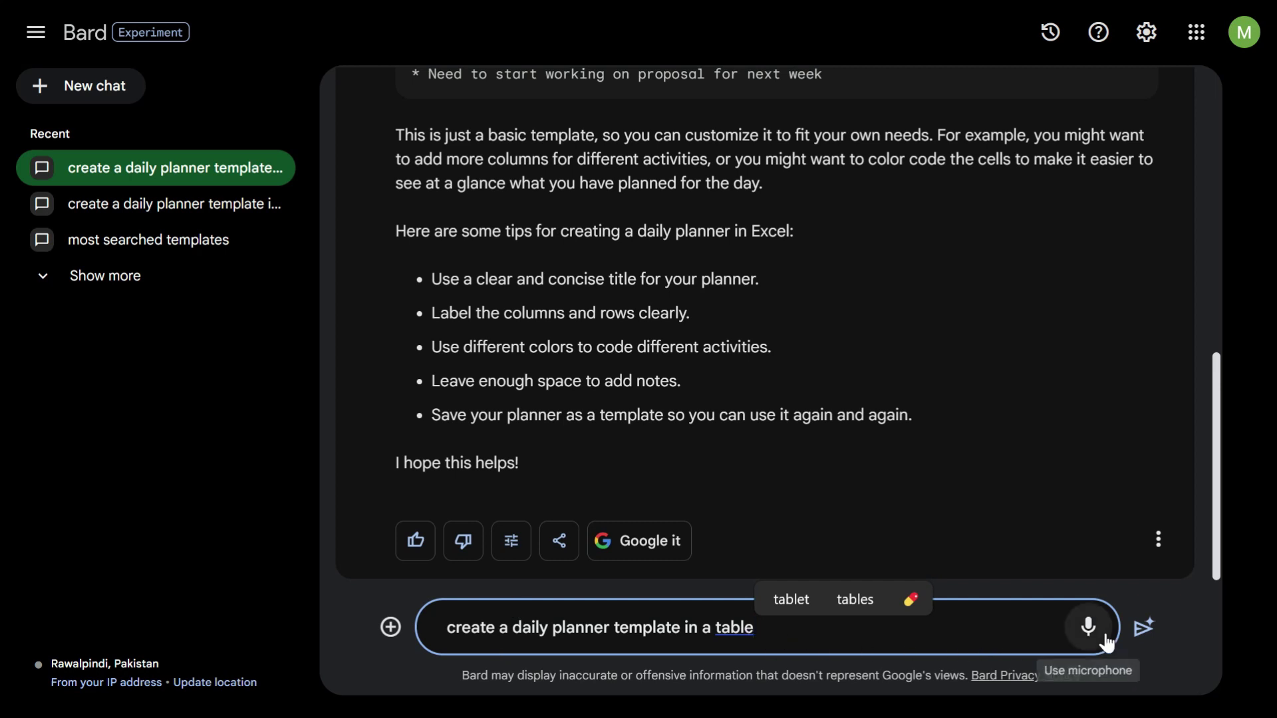
pyautogui.click(1142, 630)
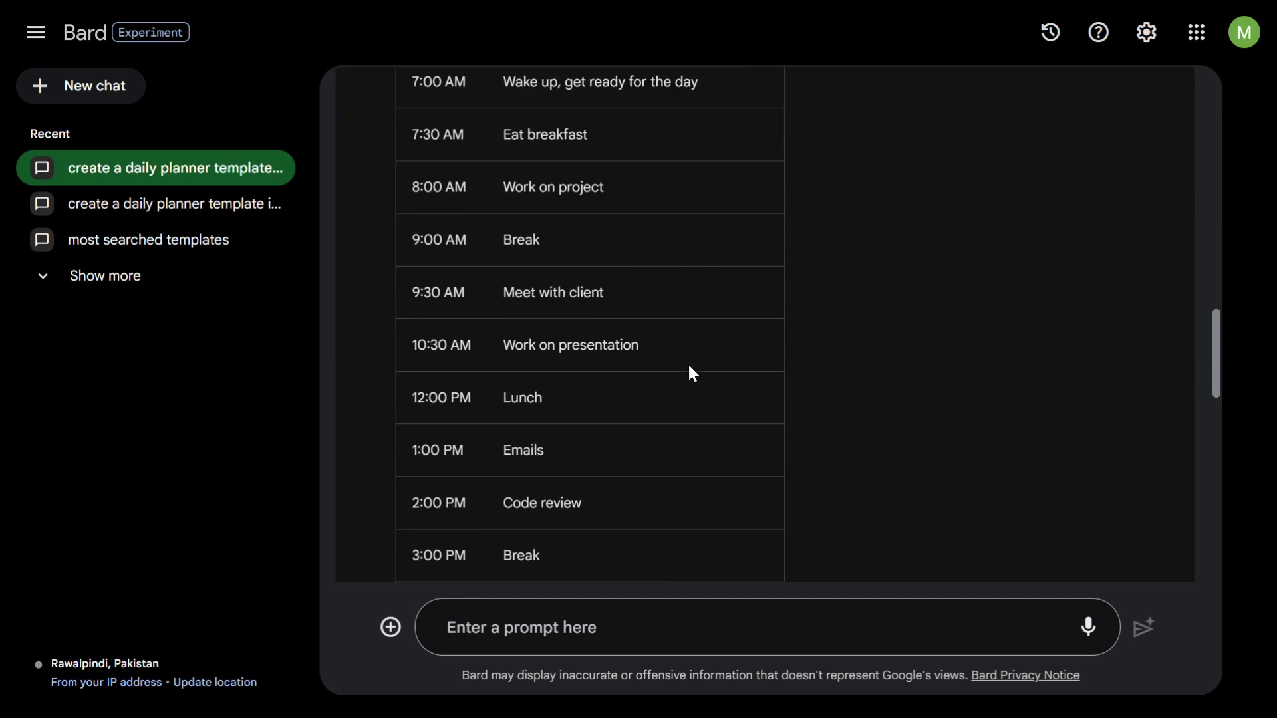
# Step: Export the Time, Activity and Notes table to a new Google Sheets spreadsheet and open it
pyautogui.scroll(-7, 690, 370)
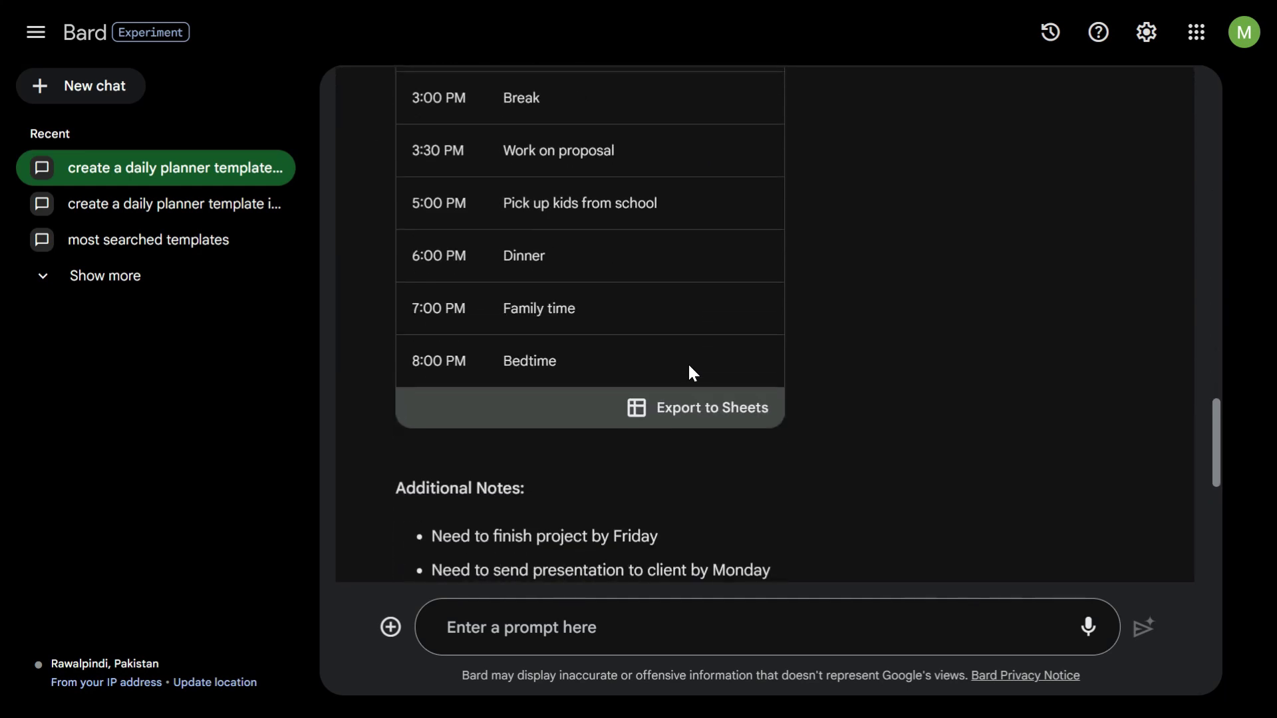
pyautogui.scroll(12, 688, 362)
pyautogui.scroll(-5, 535, 369)
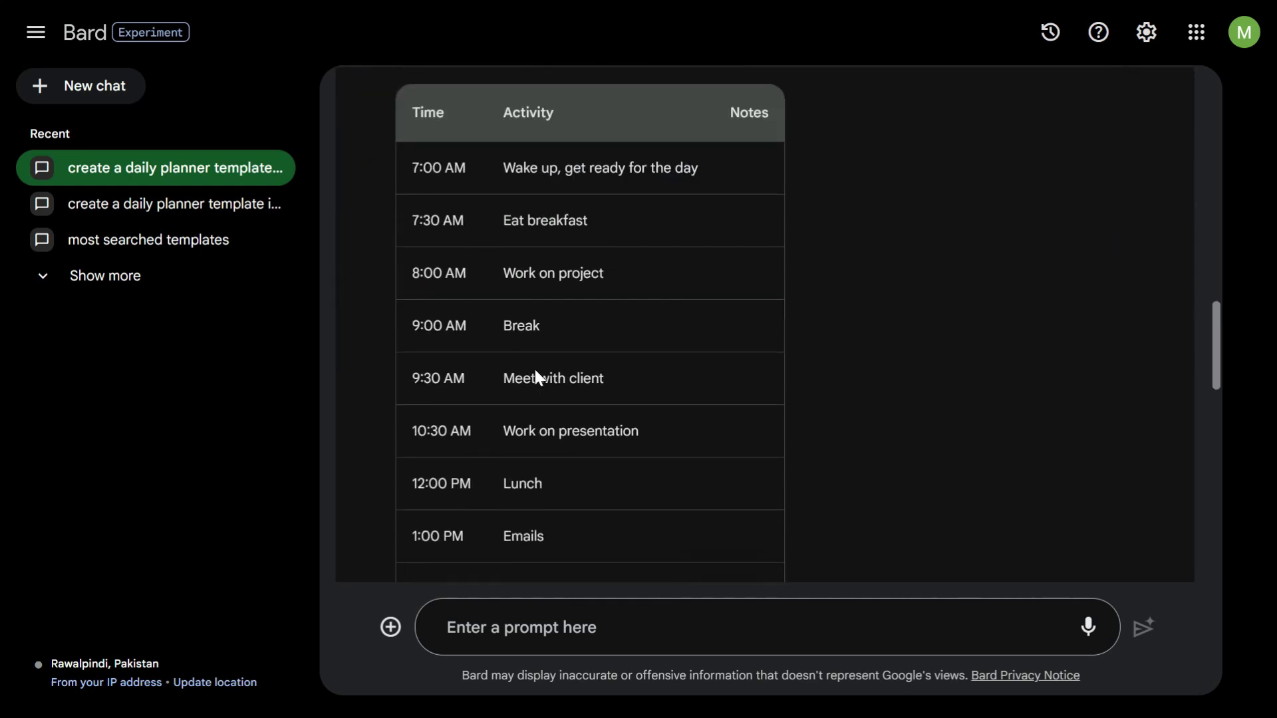
pyautogui.scroll(-7, 535, 369)
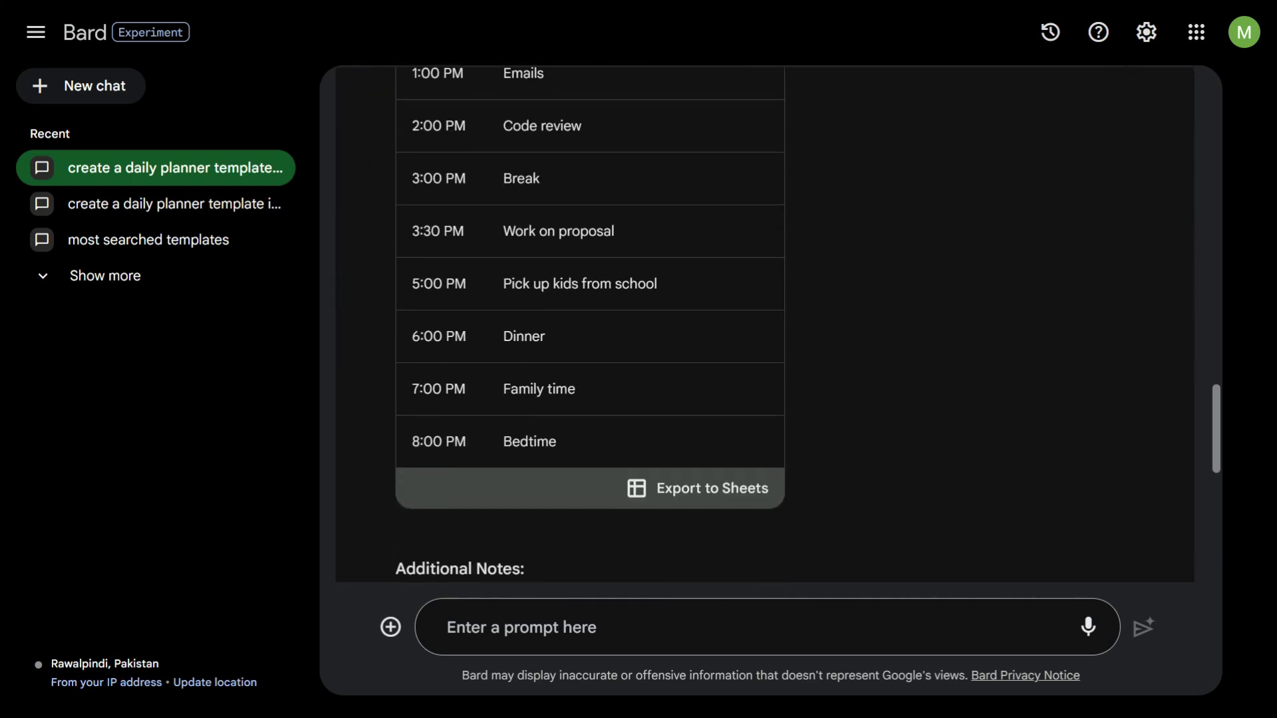
pyautogui.click(692, 492)
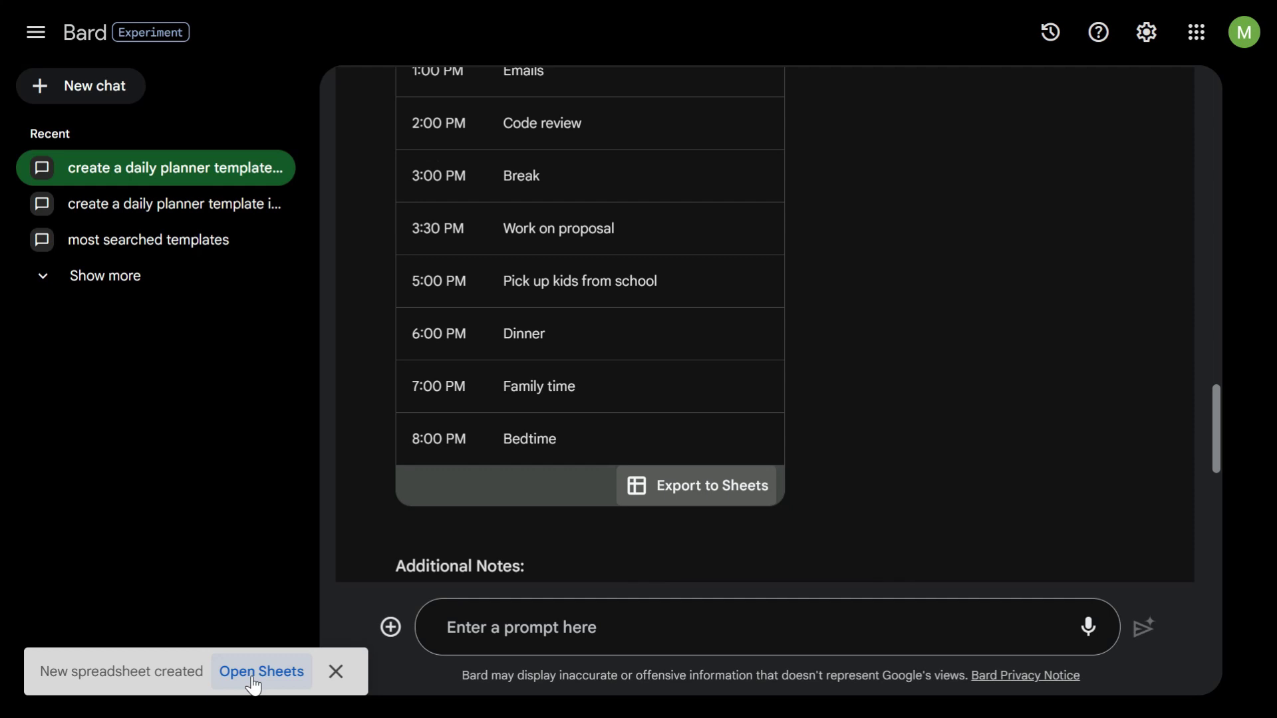
pyautogui.click(254, 673)
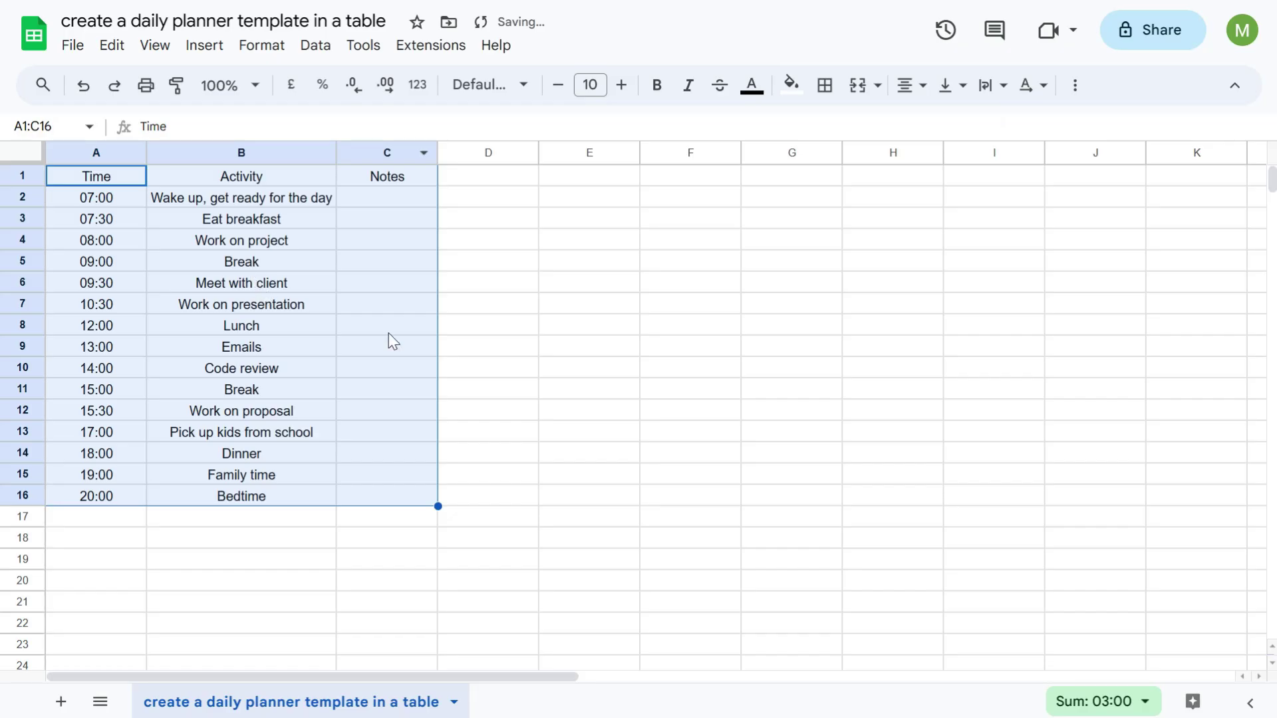
# Step: Select and copy the planner table in cells A1:C16
pyautogui.click(536, 366)
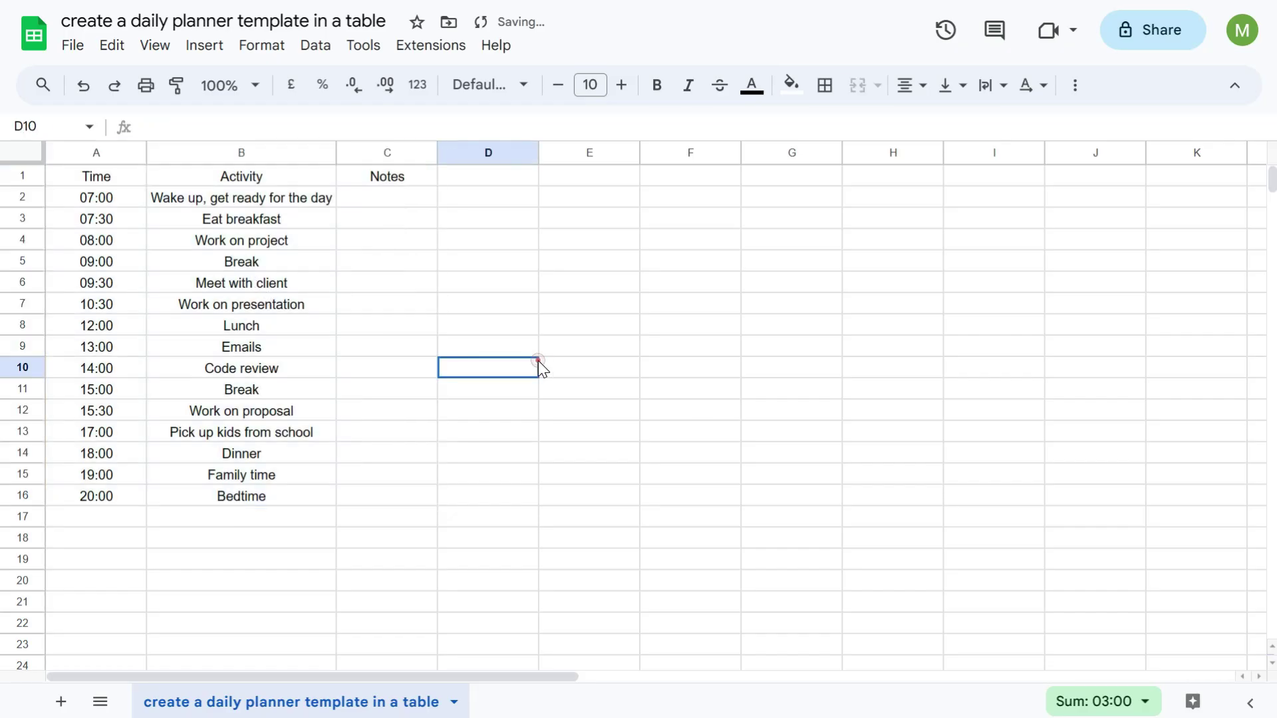
pyautogui.moveTo(90, 181); pyautogui.dragTo(397, 497)
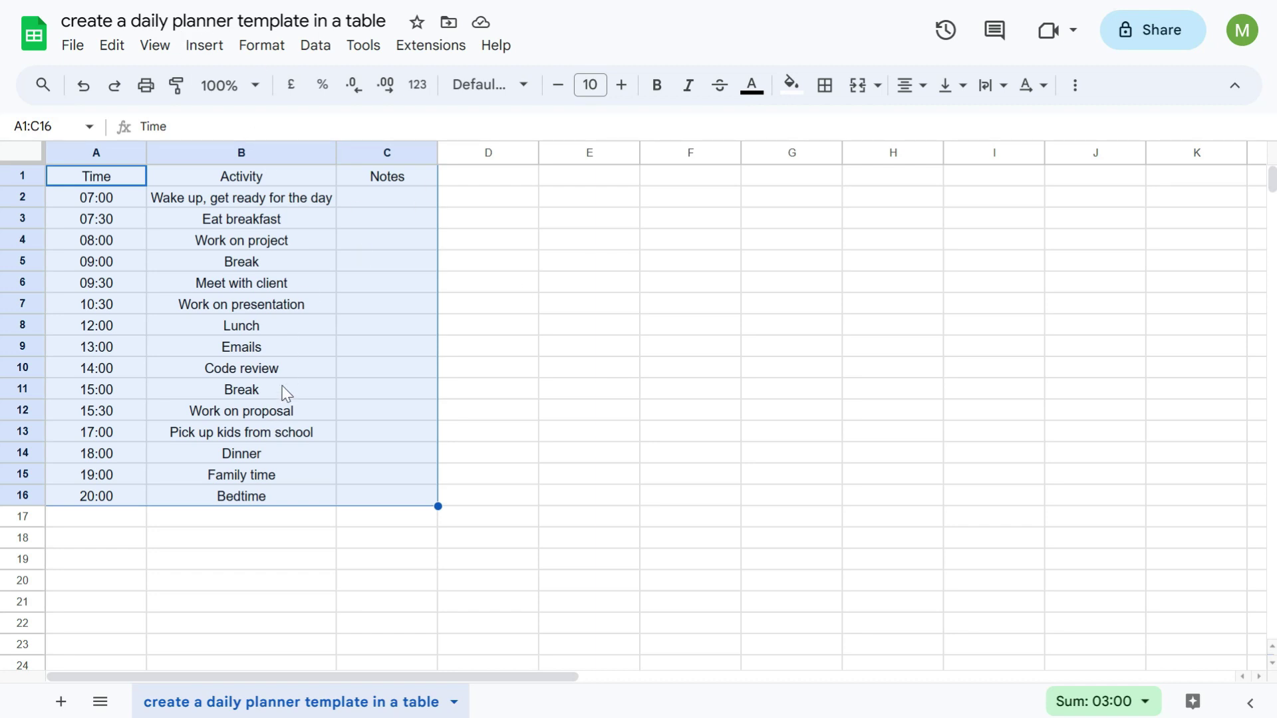
pyautogui.hotkey('ctrl', 'c')
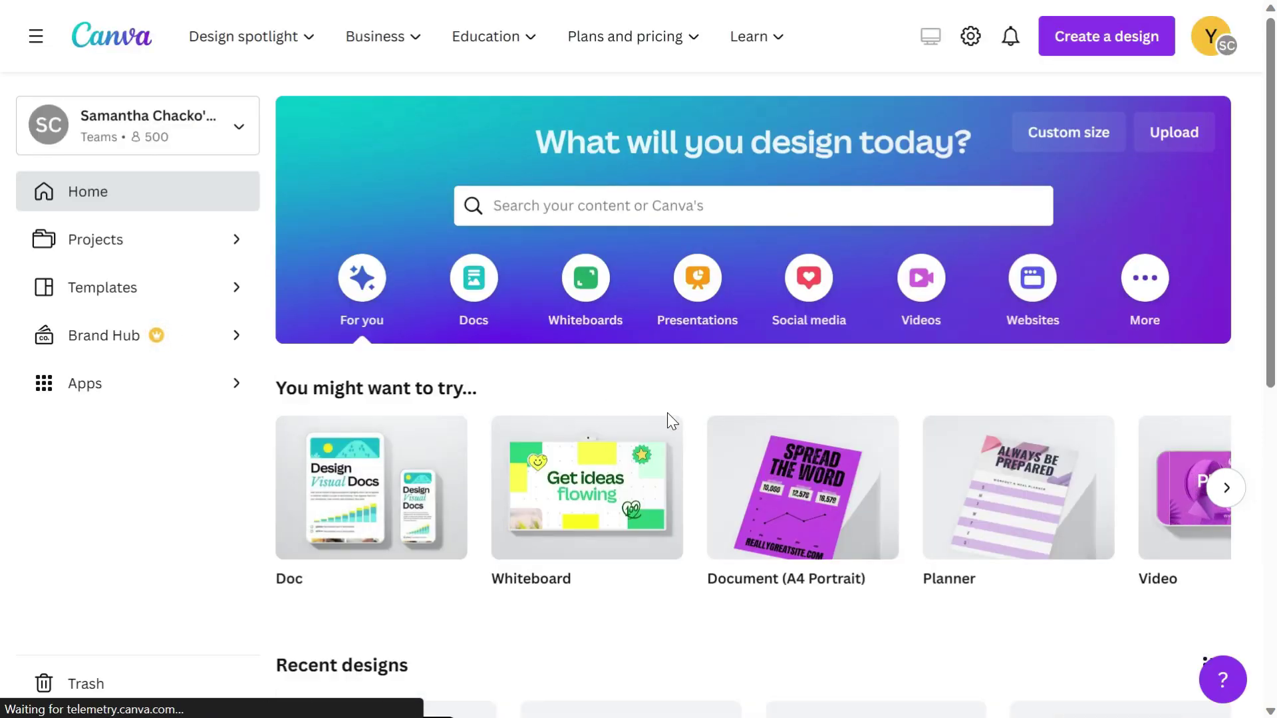
# Step: Scroll the Canva home page and bring up the Create a design choices
pyautogui.scroll(-2, 649, 376)
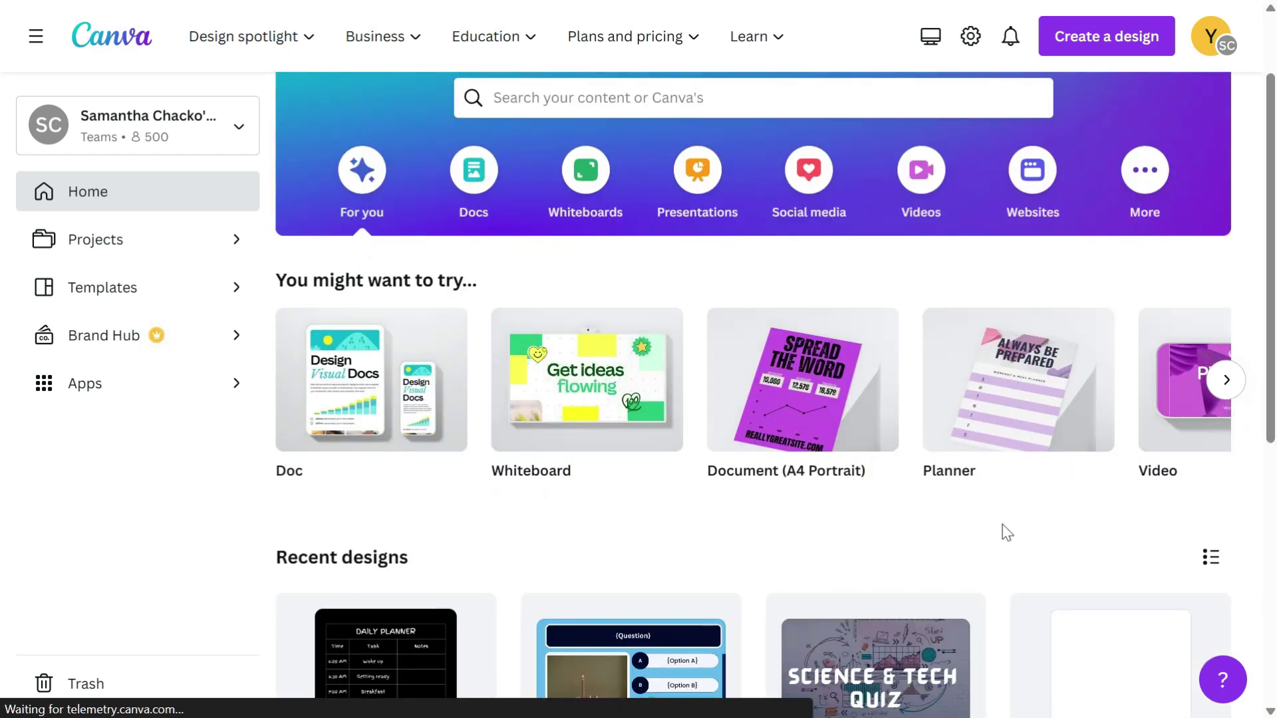
pyautogui.scroll(-5, 1007, 532)
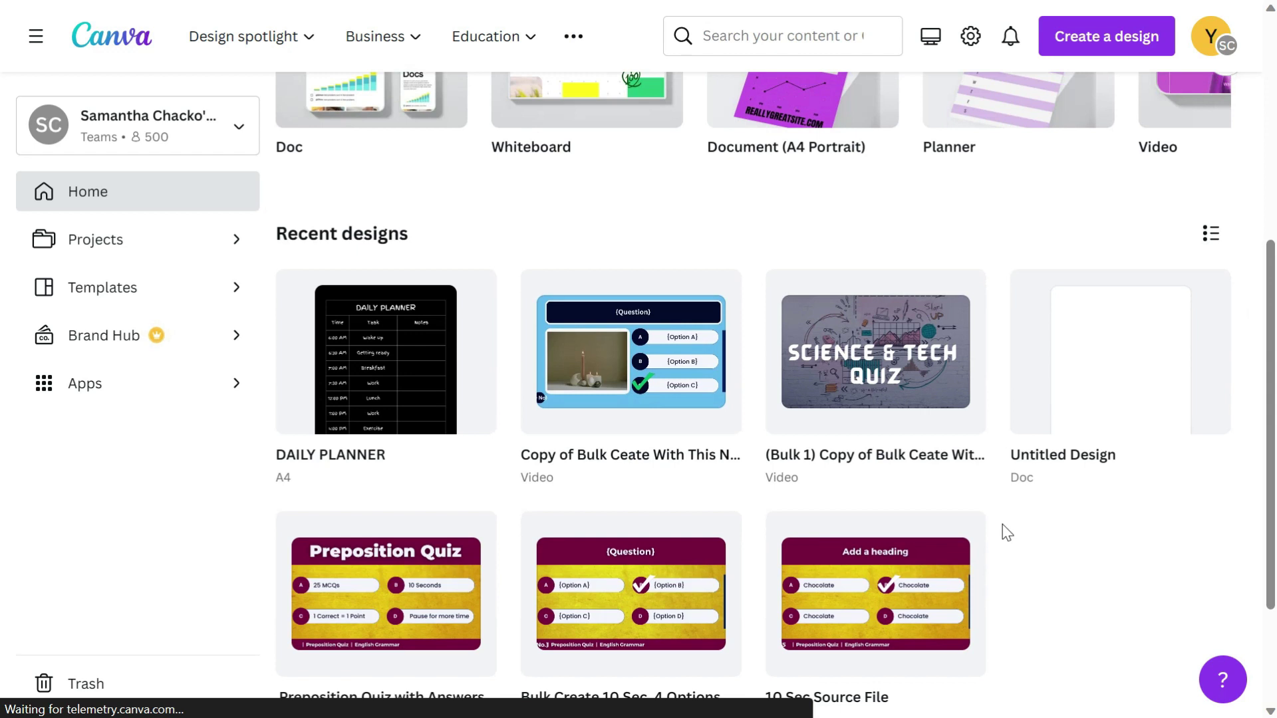
pyautogui.scroll(6, 1003, 524)
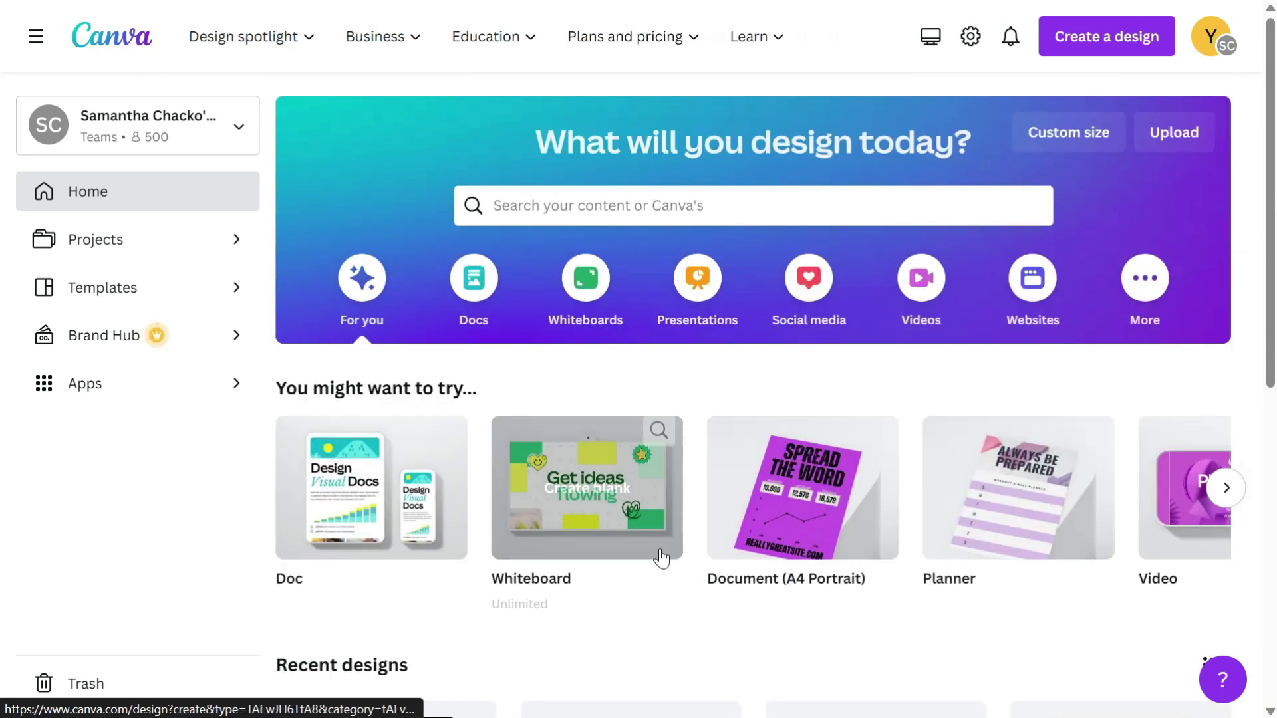
pyautogui.scroll(-2, 666, 575)
pyautogui.scroll(2, 730, 570)
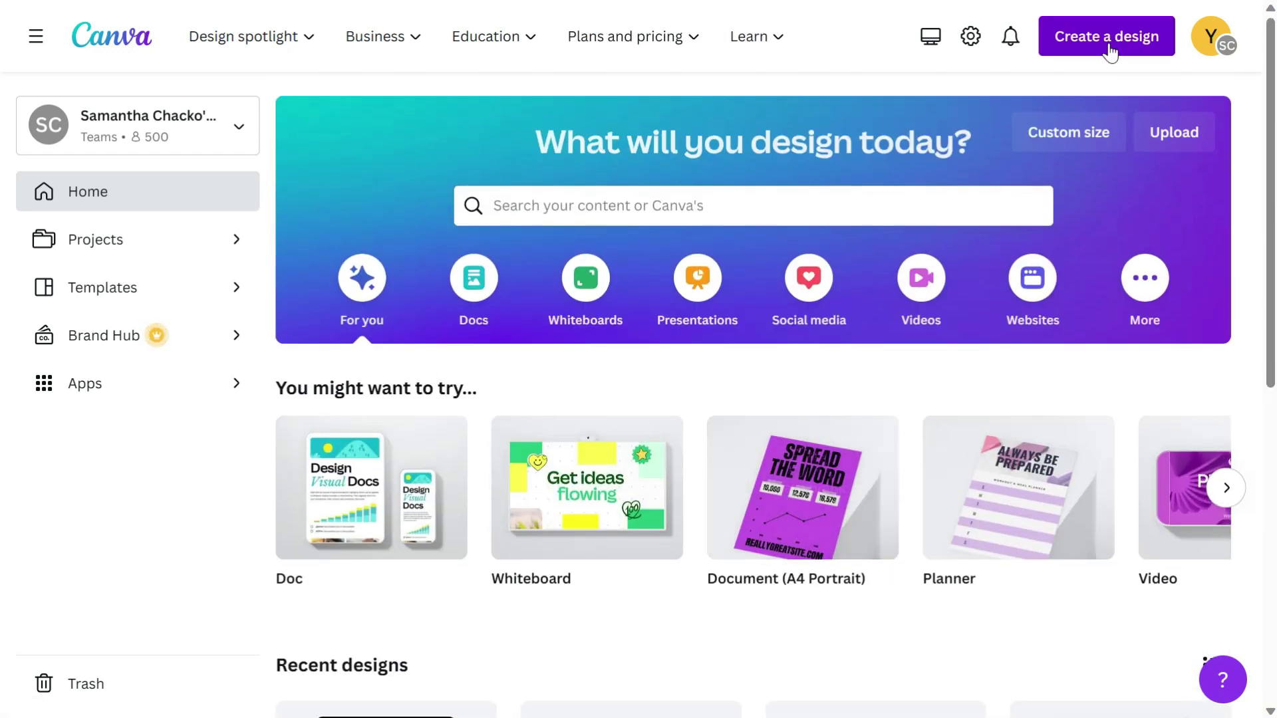
pyautogui.click(1109, 51)
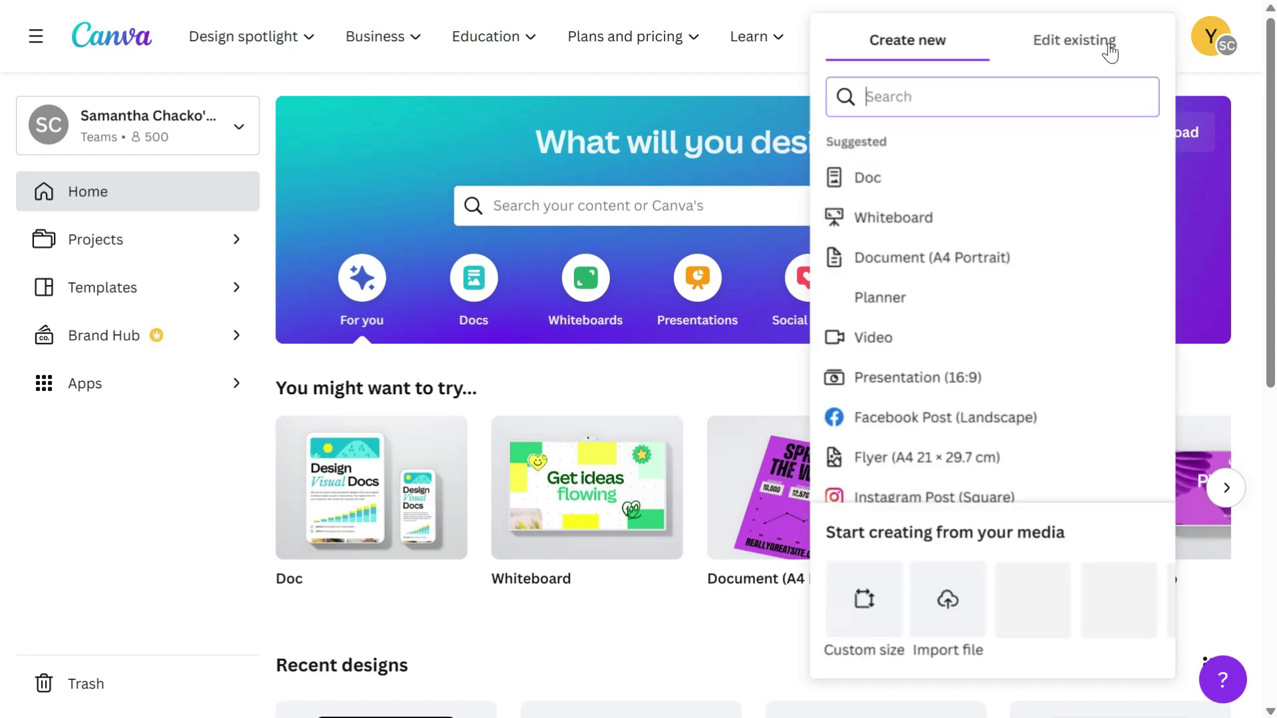
pyautogui.click(583, 79)
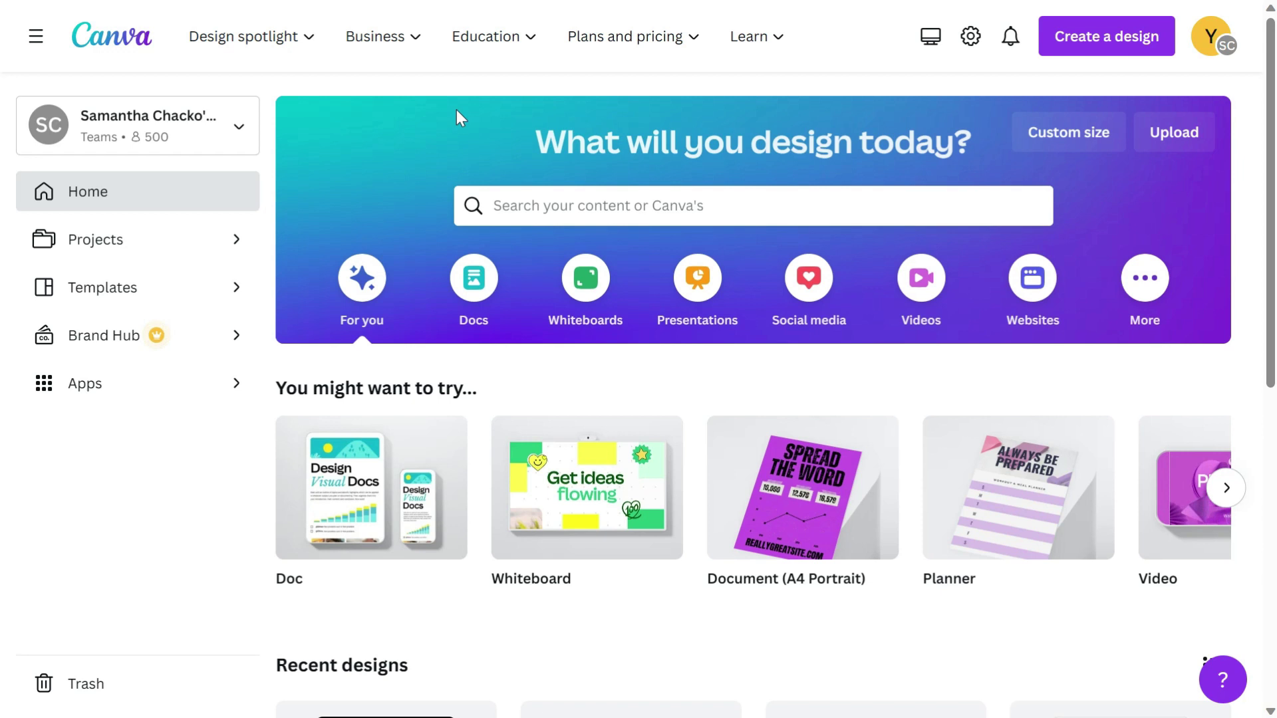
pyautogui.click(1073, 48)
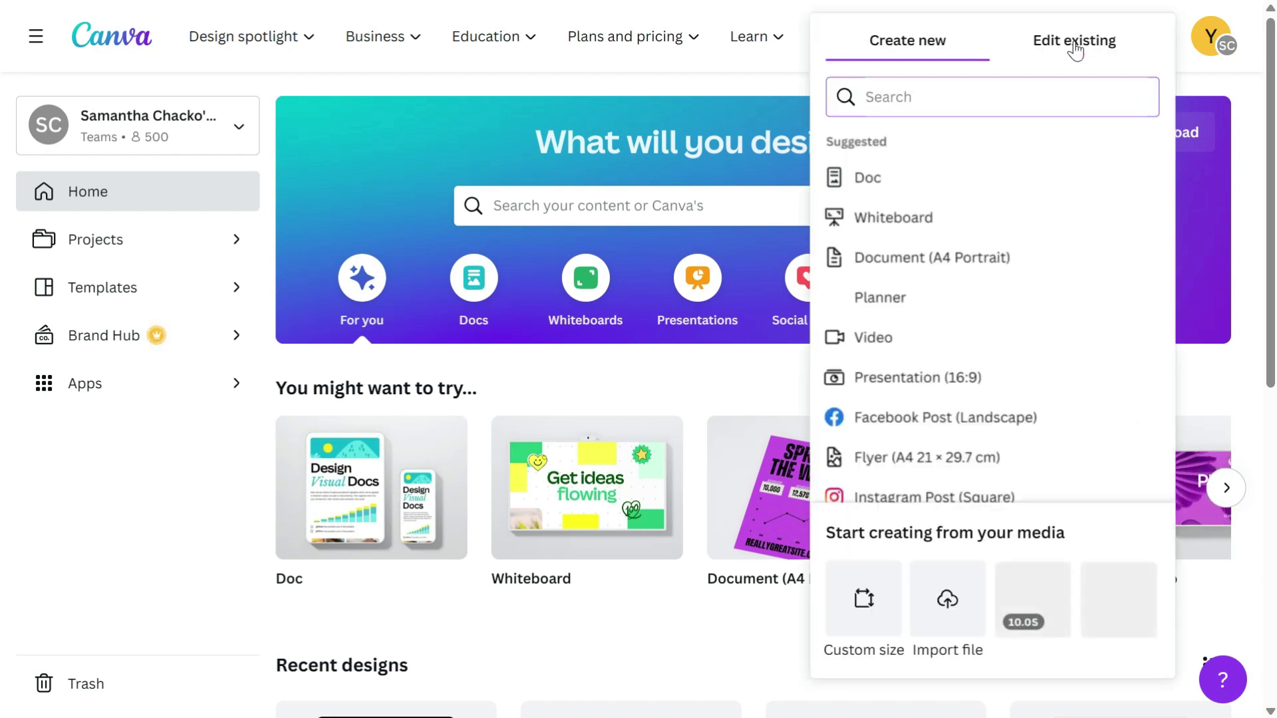
pyautogui.click(377, 236)
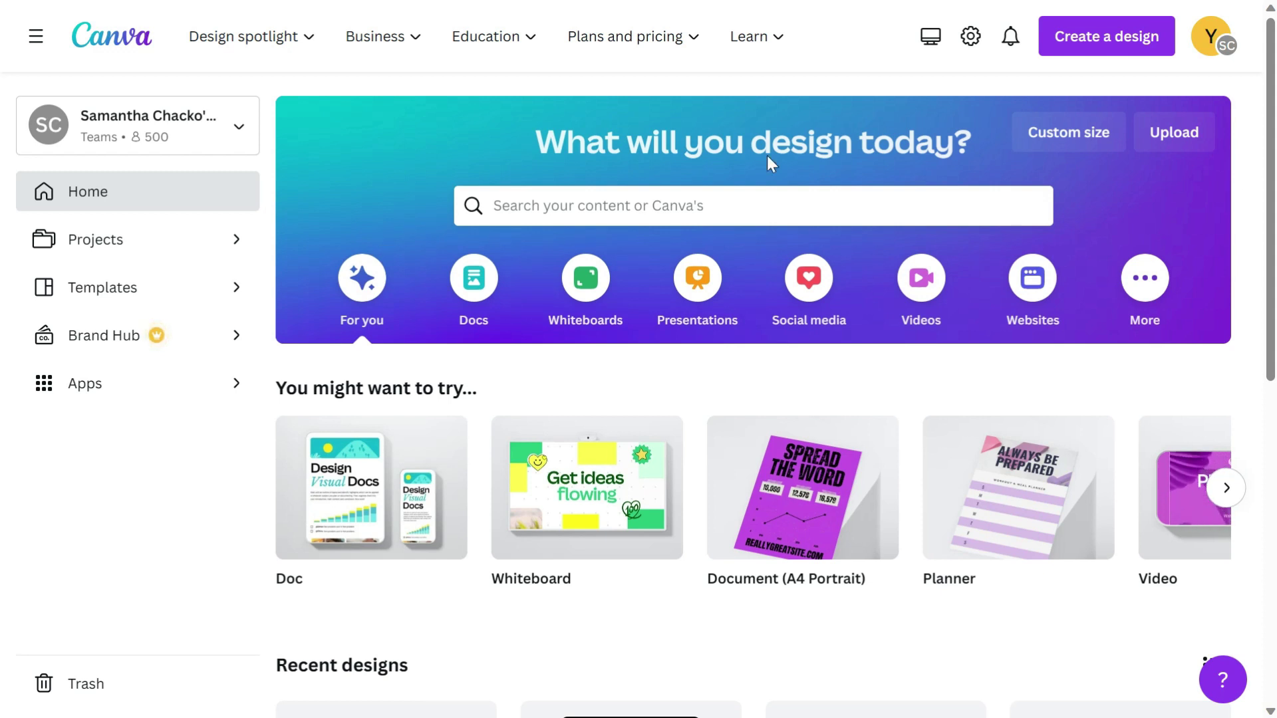
pyautogui.click(1122, 38)
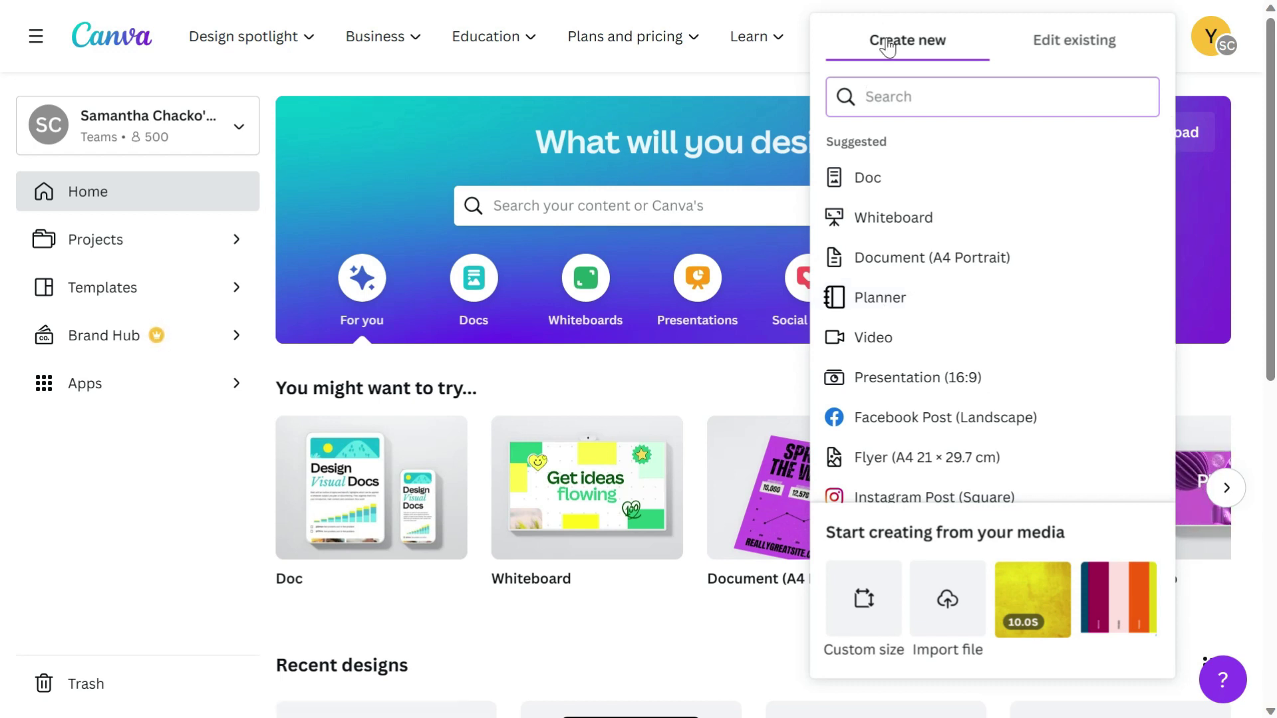
pyautogui.press('Escape')
pyautogui.click(1079, 40)
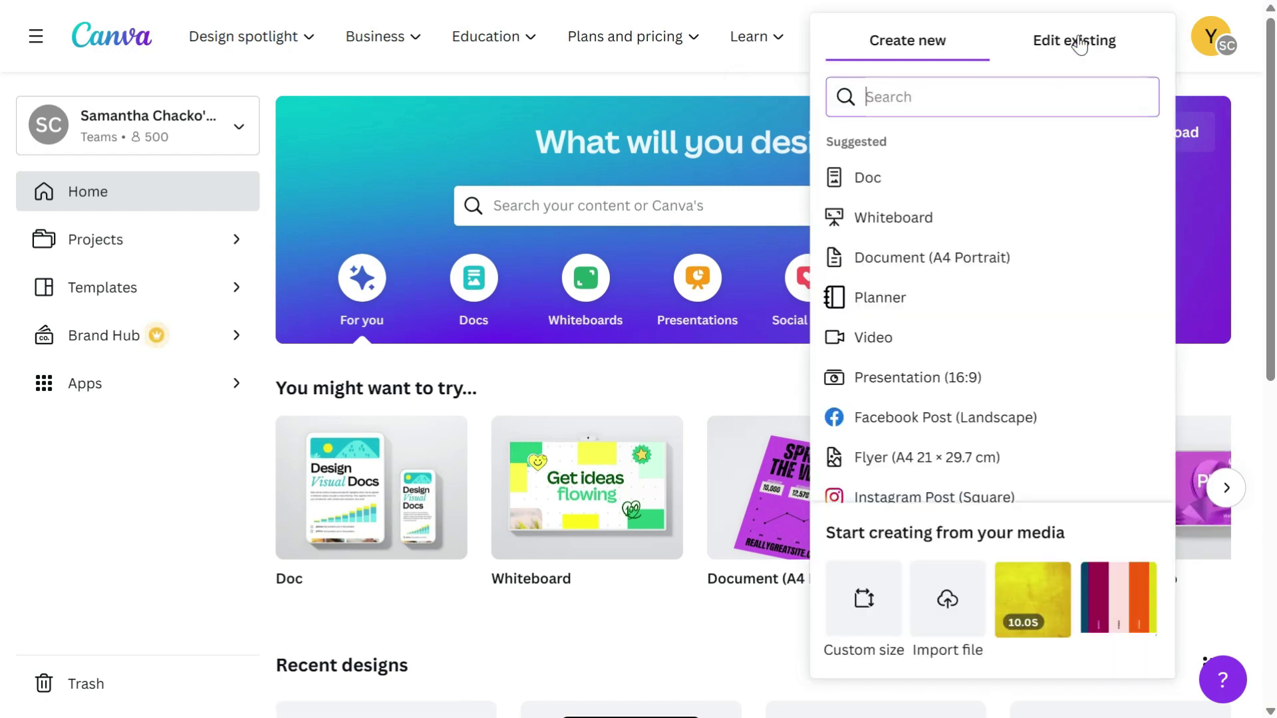
# Step: Create a blank A4 planner design and paste the schedule table onto the page
pyautogui.click(878, 297)
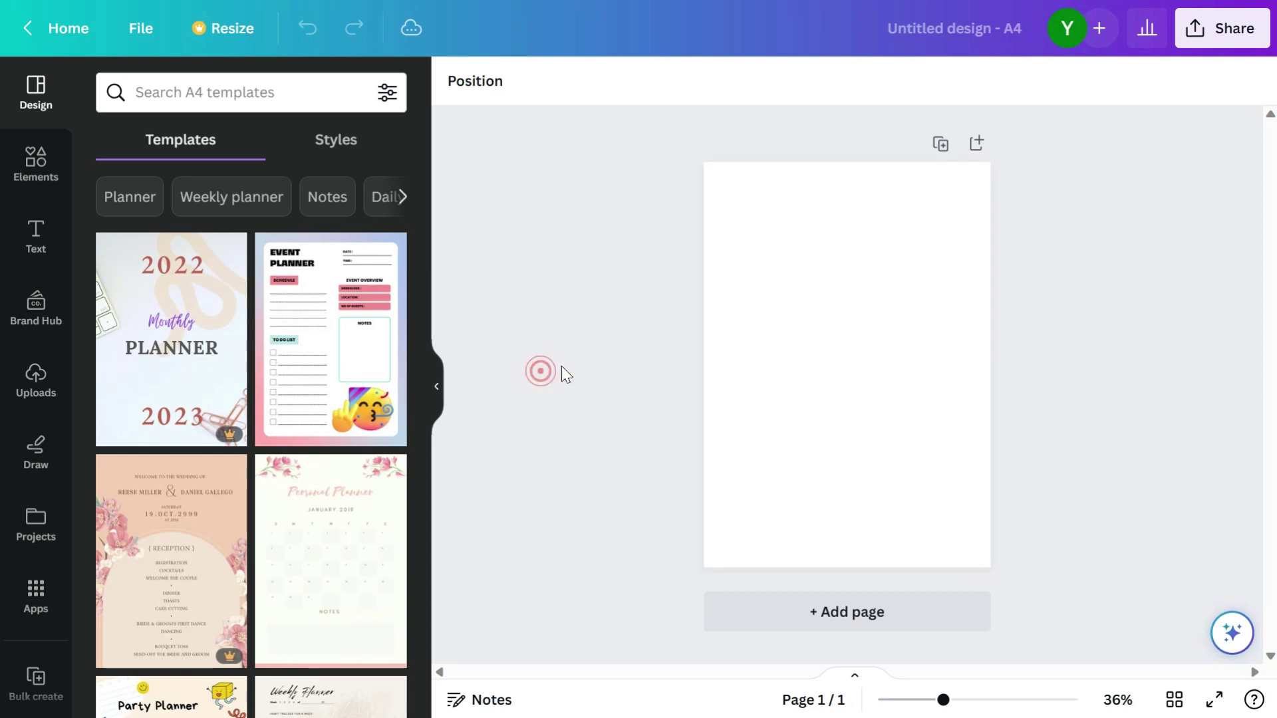
pyautogui.click(813, 348)
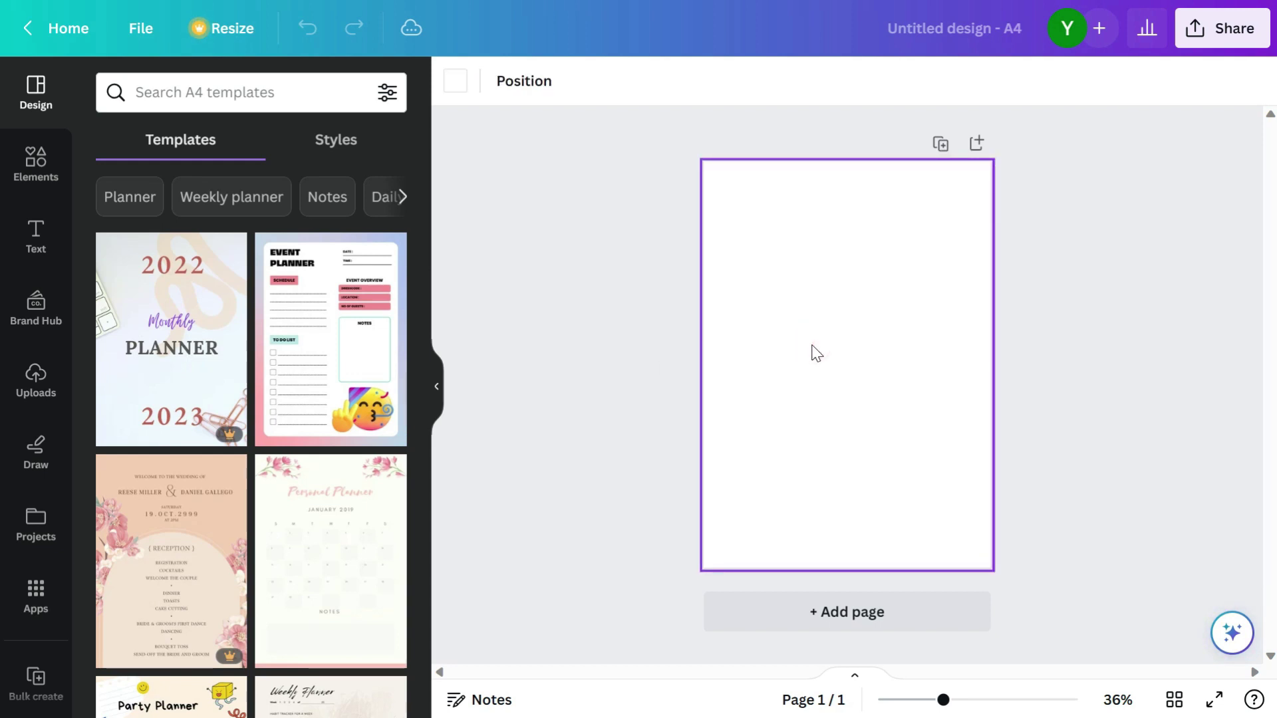
pyautogui.hotkey('ctrl', 'v')
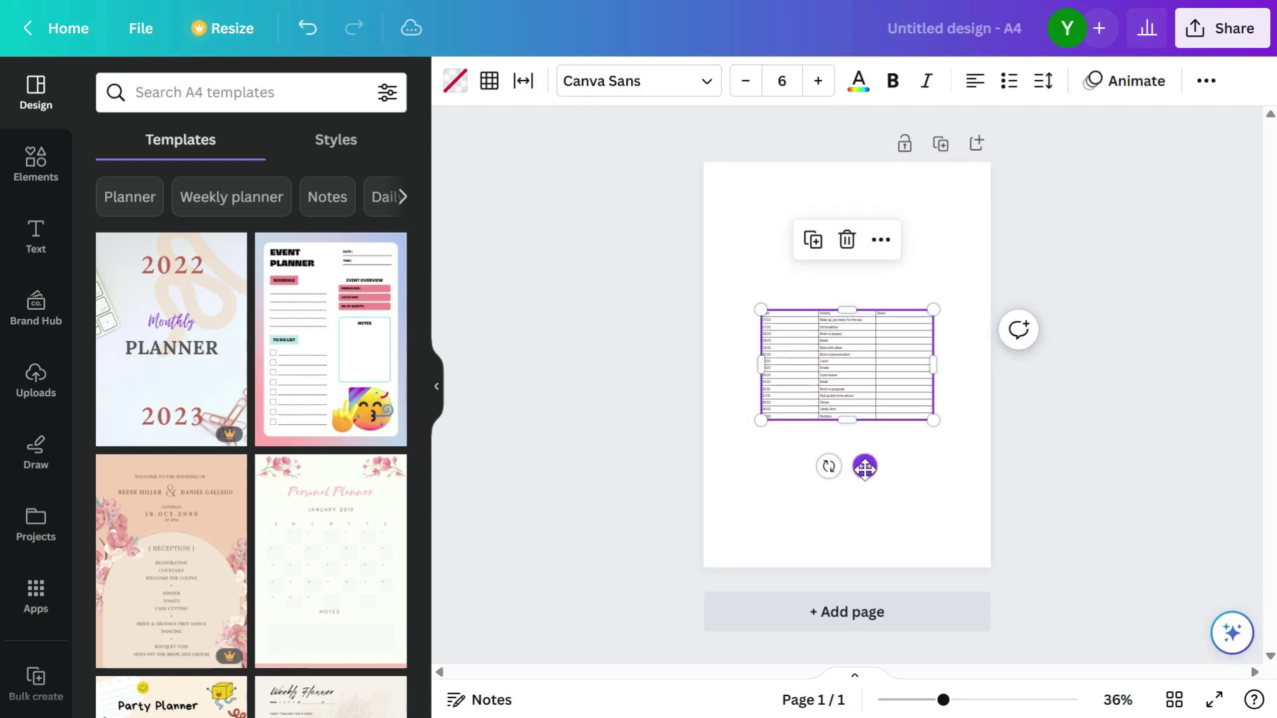
# Step: Move the table up and stretch it to about w 16.8 × h 23.1
pyautogui.moveTo(864, 465); pyautogui.dragTo(841, 385)
pyautogui.moveTo(902, 335); pyautogui.dragTo(962, 364)
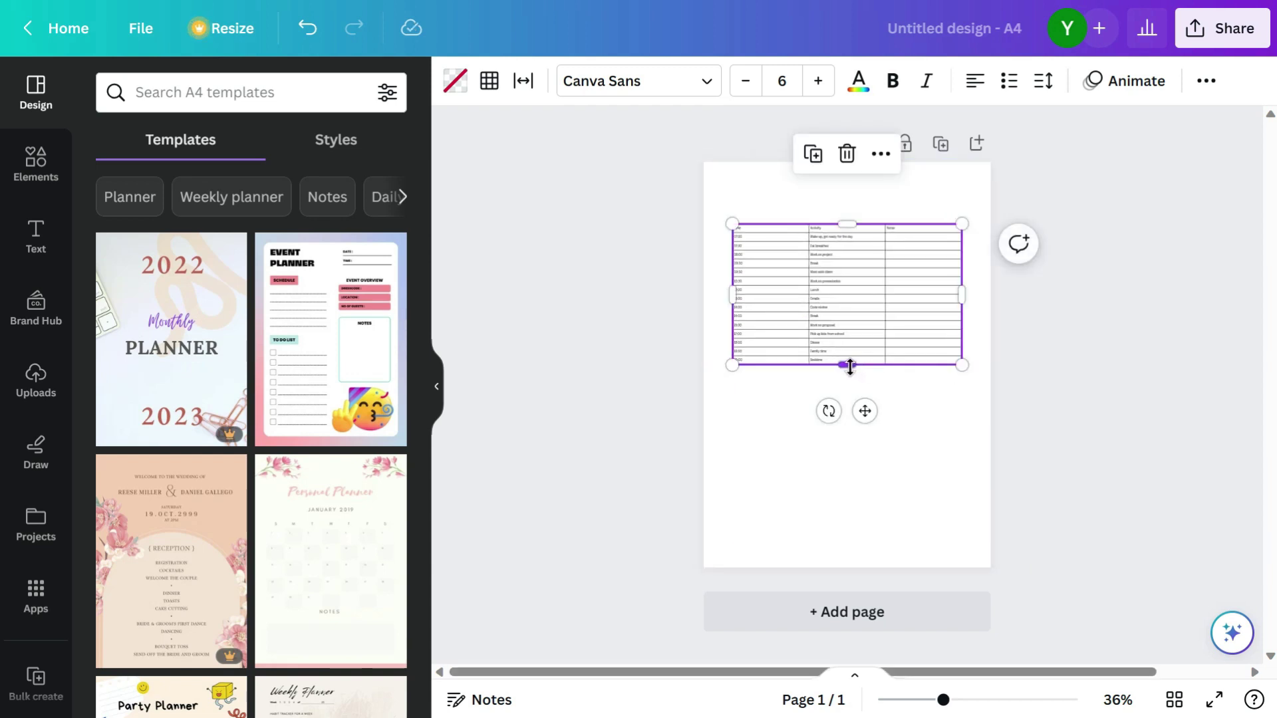
pyautogui.moveTo(850, 367); pyautogui.dragTo(863, 550)
pyautogui.click(677, 285)
pyautogui.press('F11')
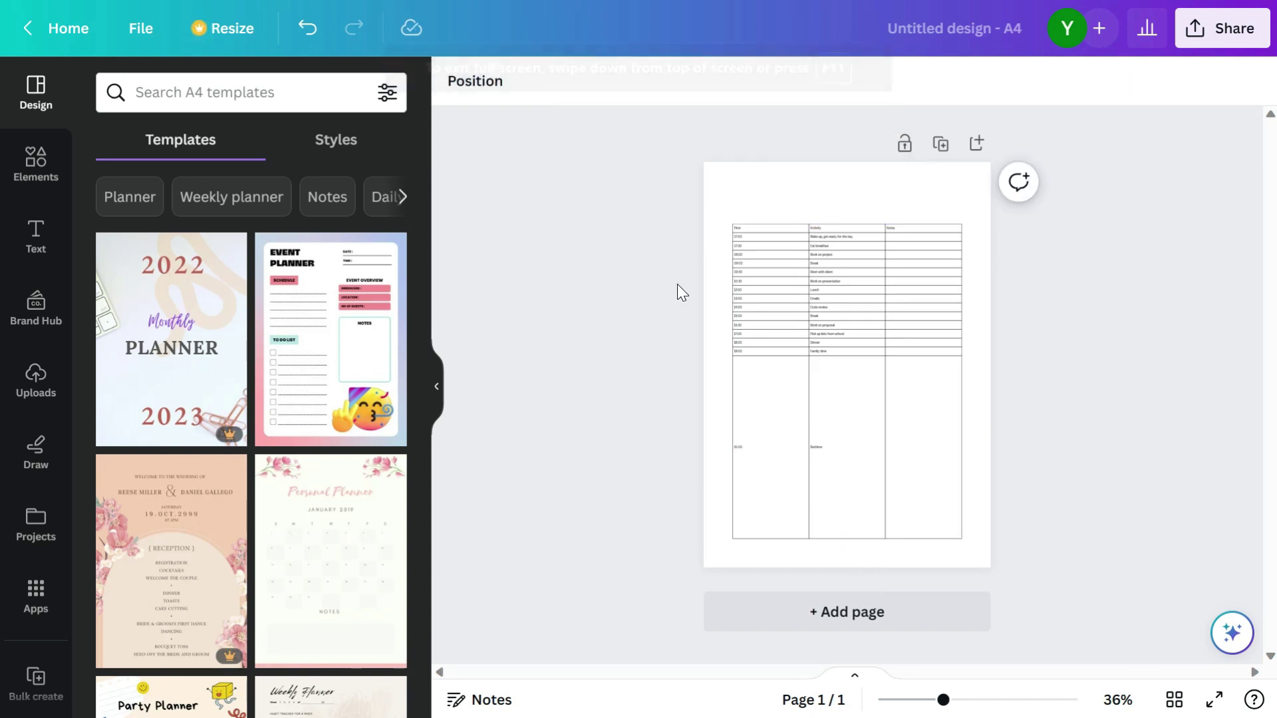
pyautogui.click(766, 226)
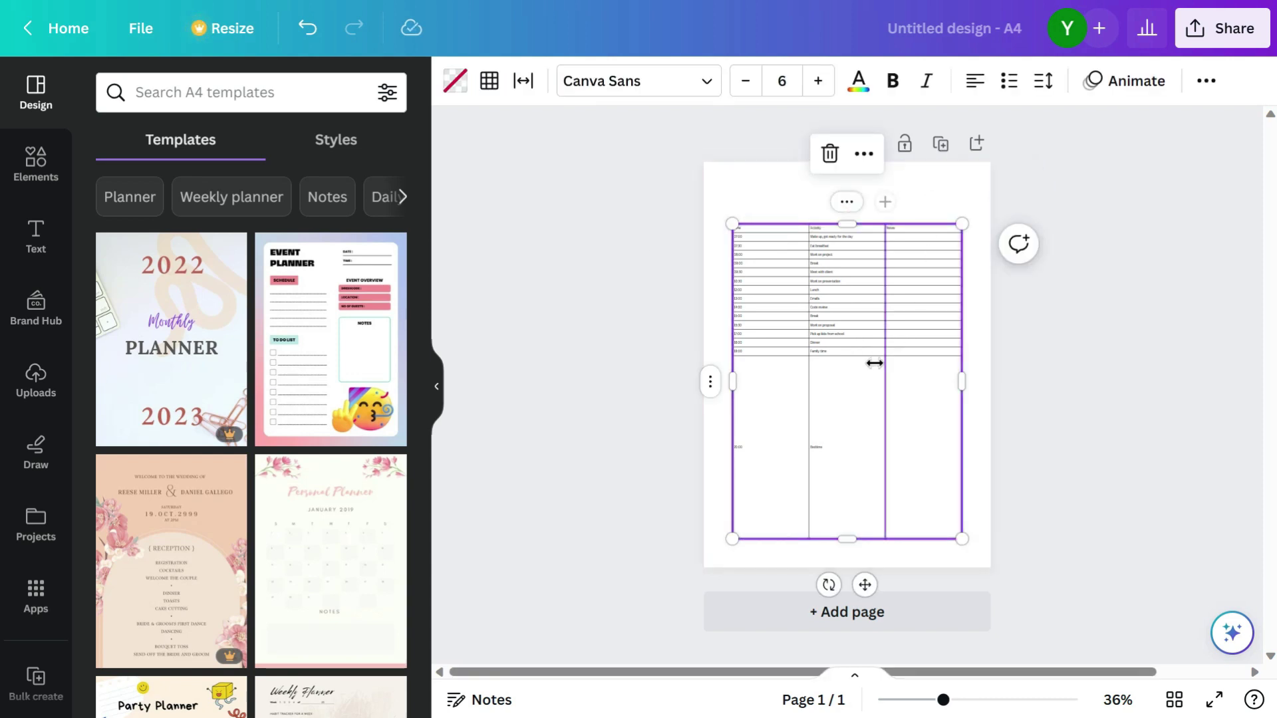
# Step: Size the table's columns and rows equally
pyautogui.rightClick(856, 339)
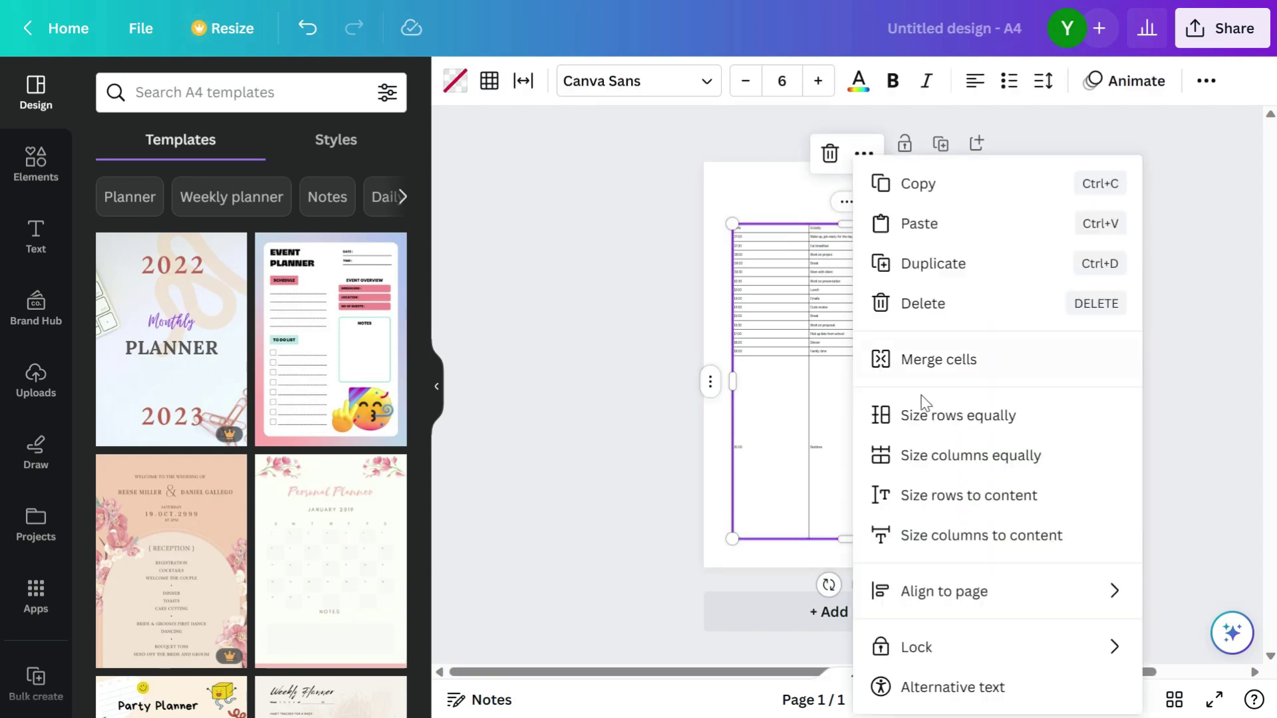
pyautogui.click(963, 464)
pyautogui.rightClick(862, 345)
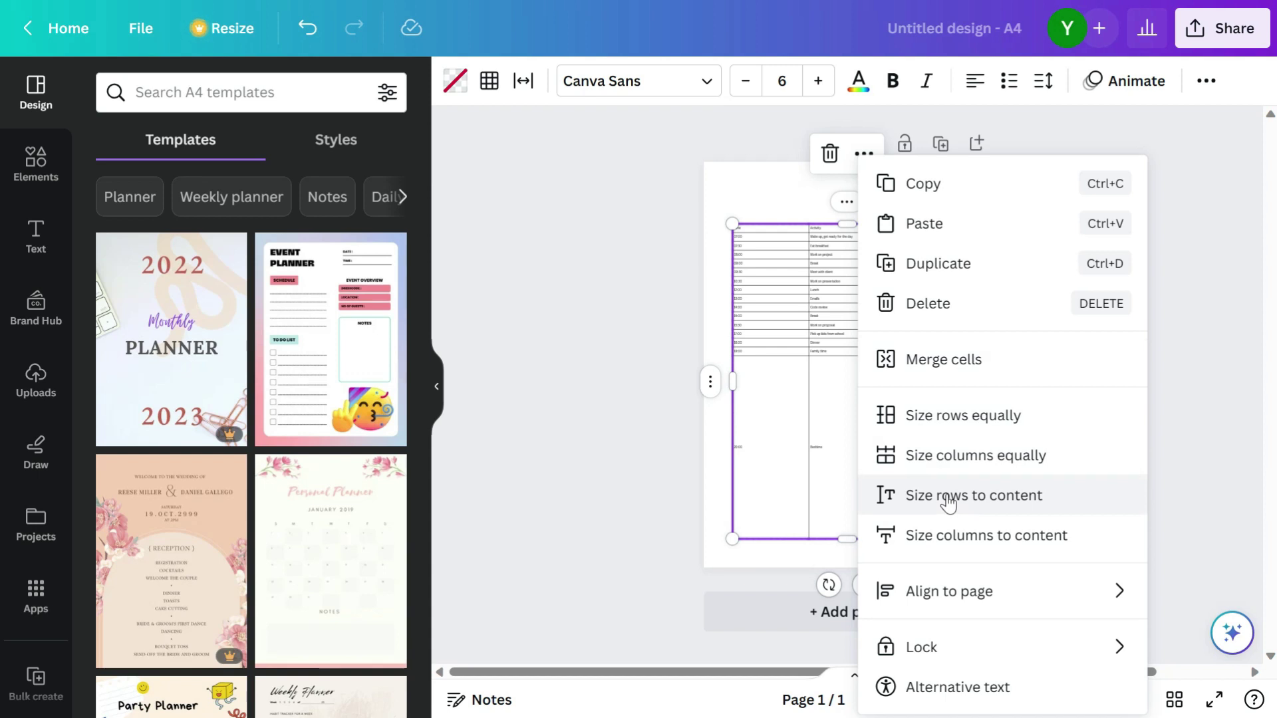
pyautogui.click(963, 416)
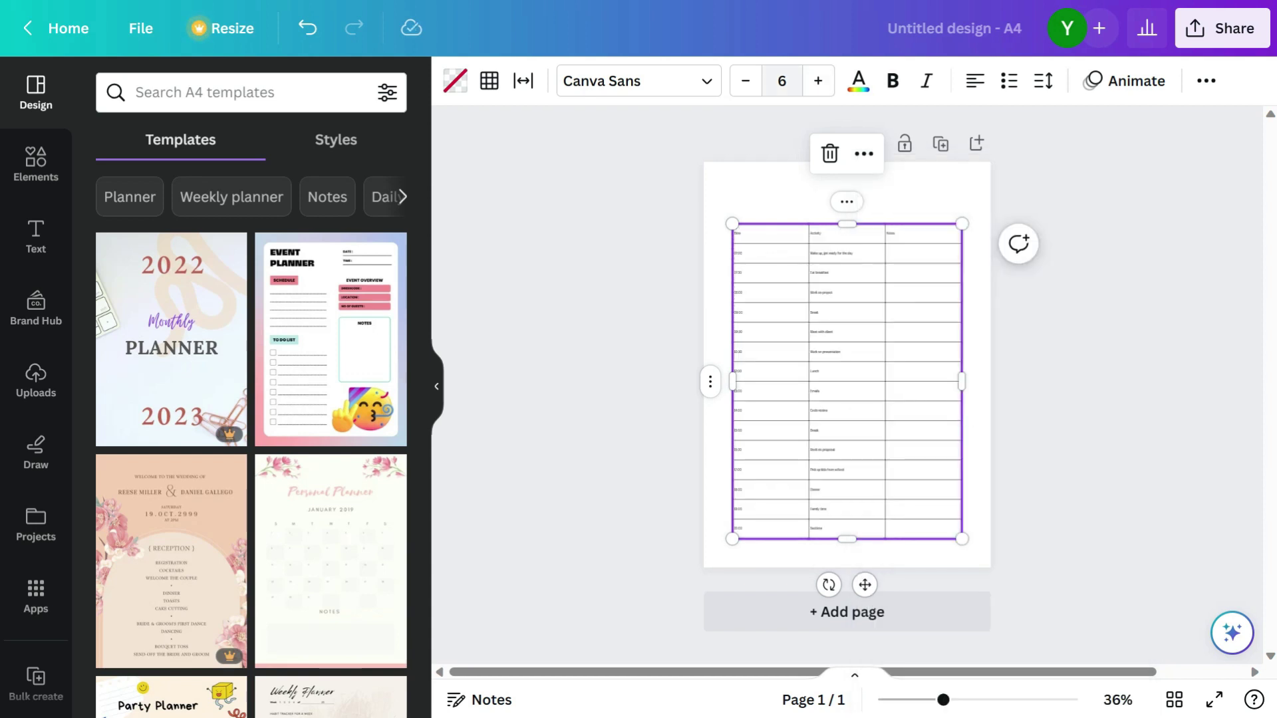
# Step: Set the table text to centred 16 pt Finger Paint
pyautogui.click(782, 81)
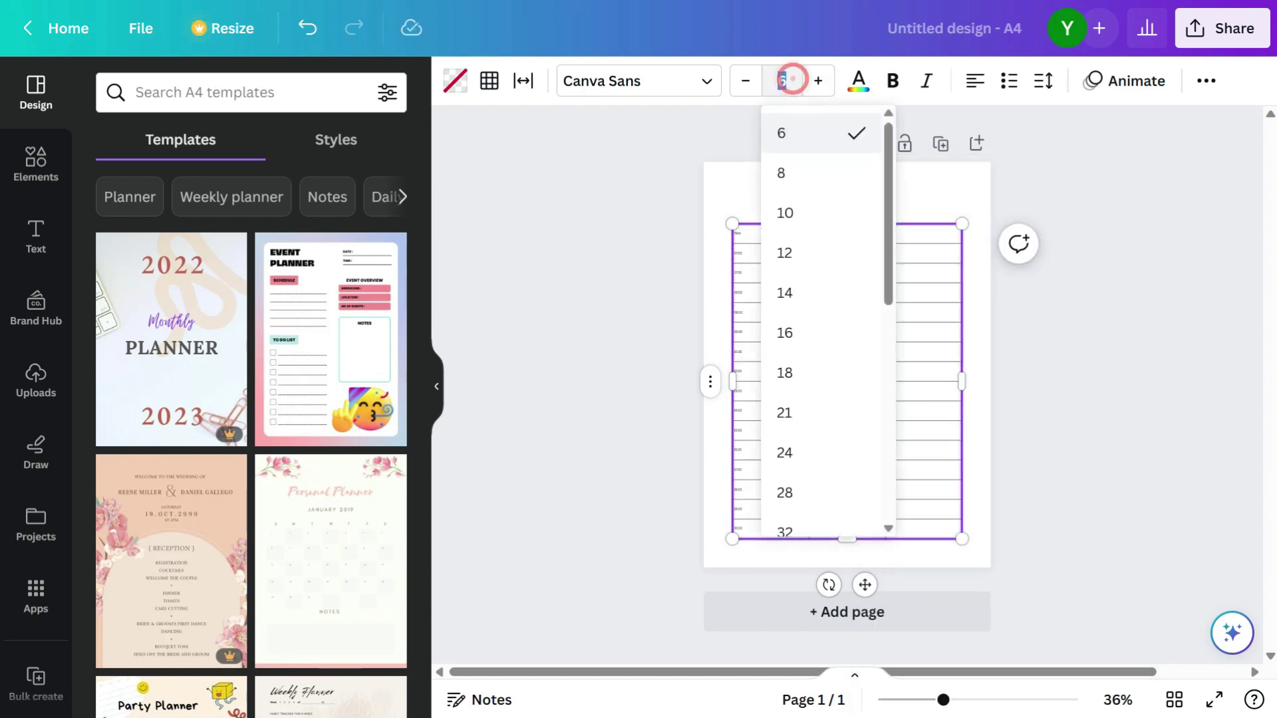
pyautogui.click(799, 334)
pyautogui.click(972, 83)
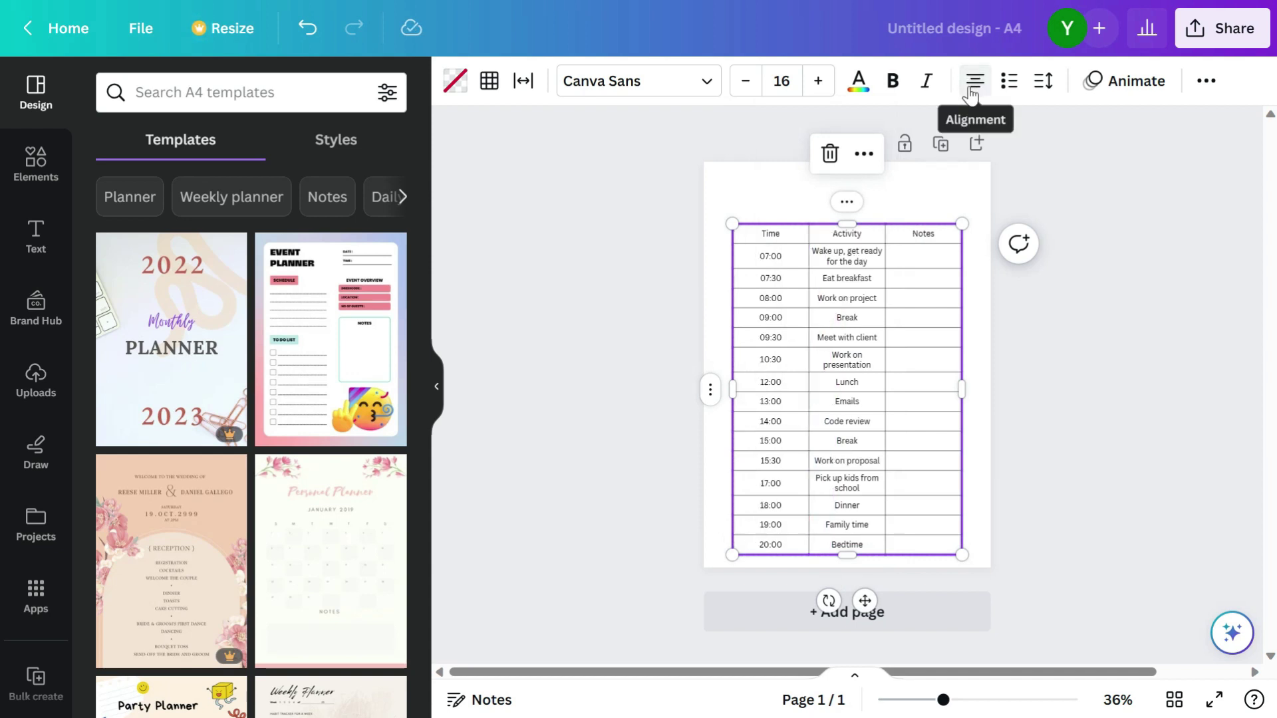
pyautogui.click(637, 81)
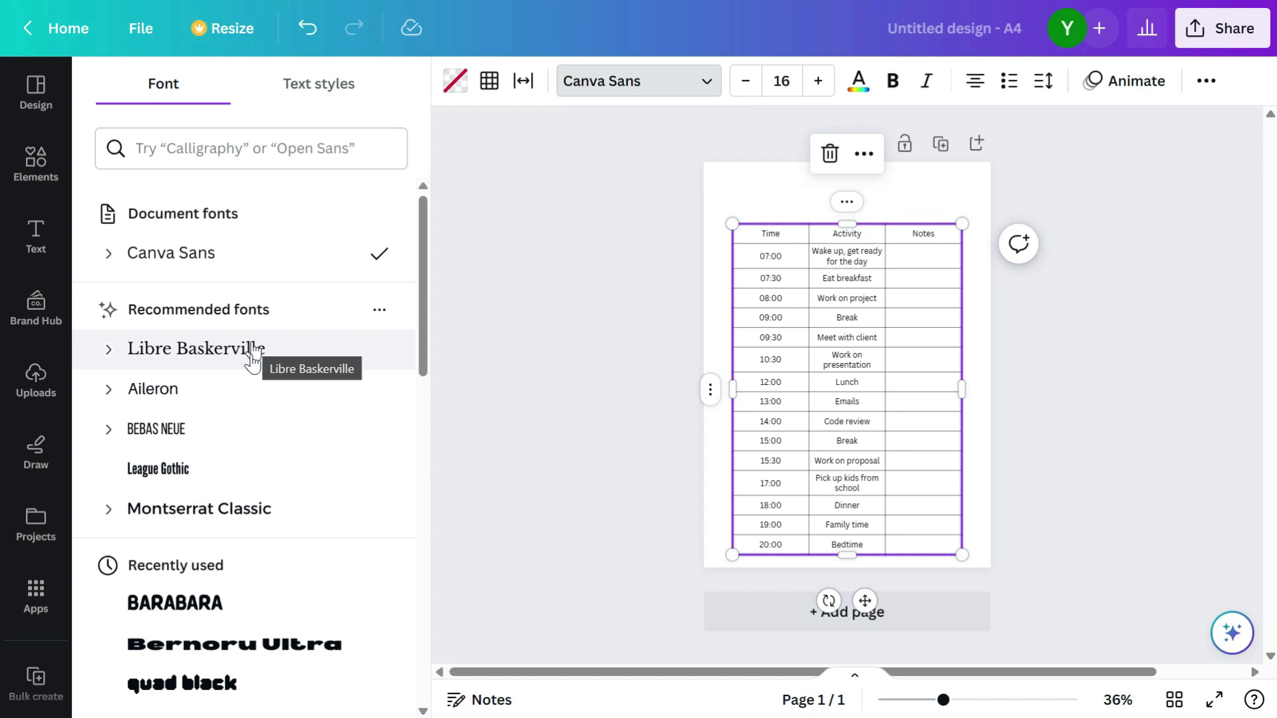
pyautogui.scroll(-3, 246, 413)
pyautogui.scroll(3, 246, 413)
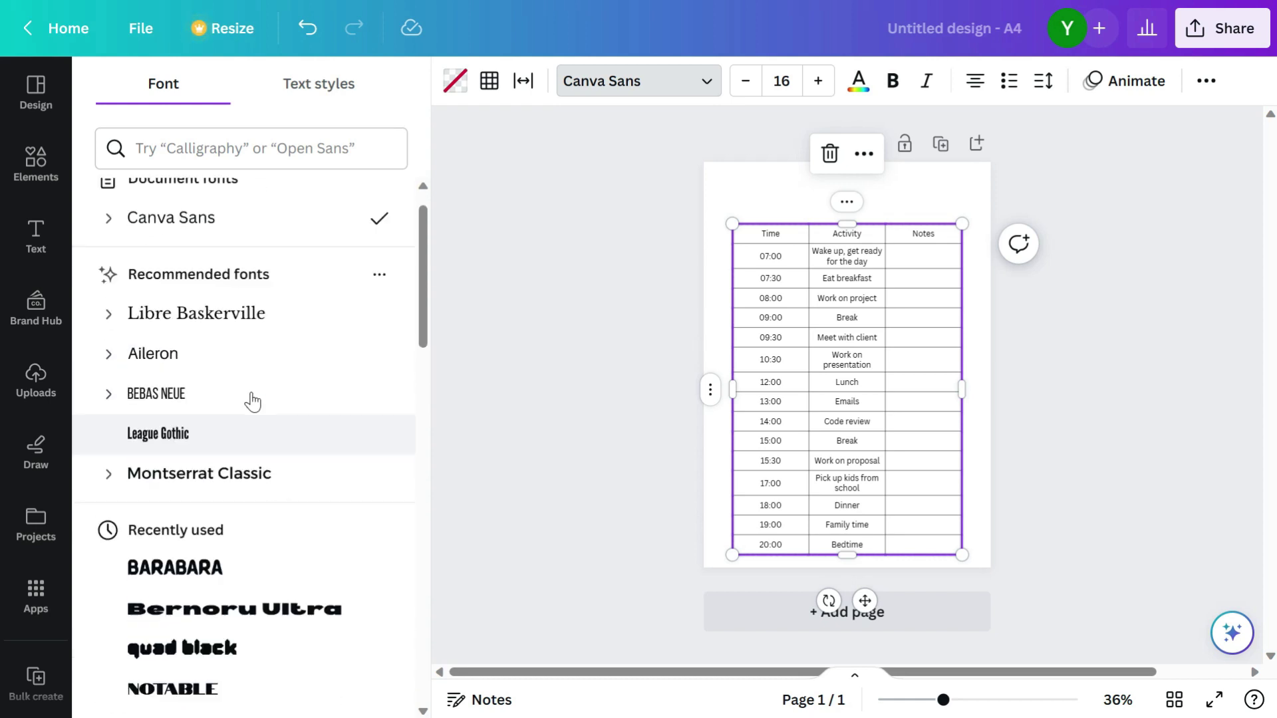
pyautogui.click(316, 82)
pyautogui.click(163, 83)
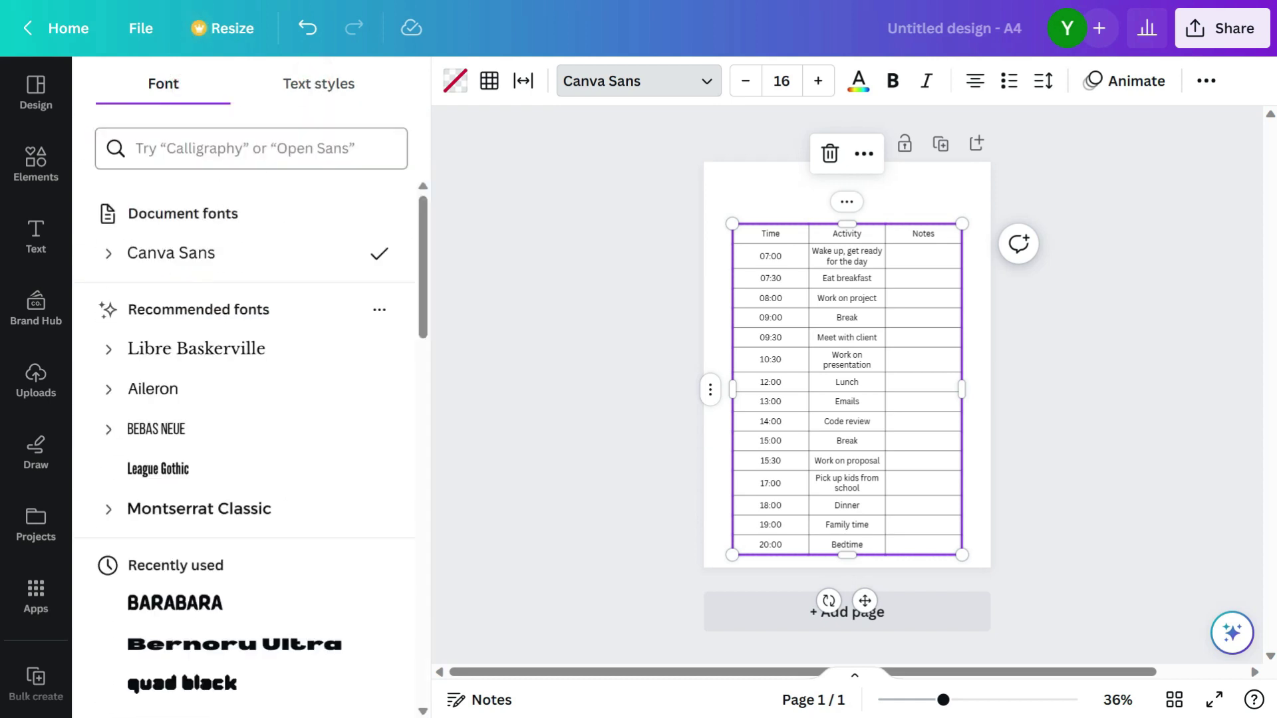
pyautogui.write('finger')
pyautogui.click(174, 264)
# Step: Nudge the table slightly higher on the page and preview the design full screen
pyautogui.click(665, 319)
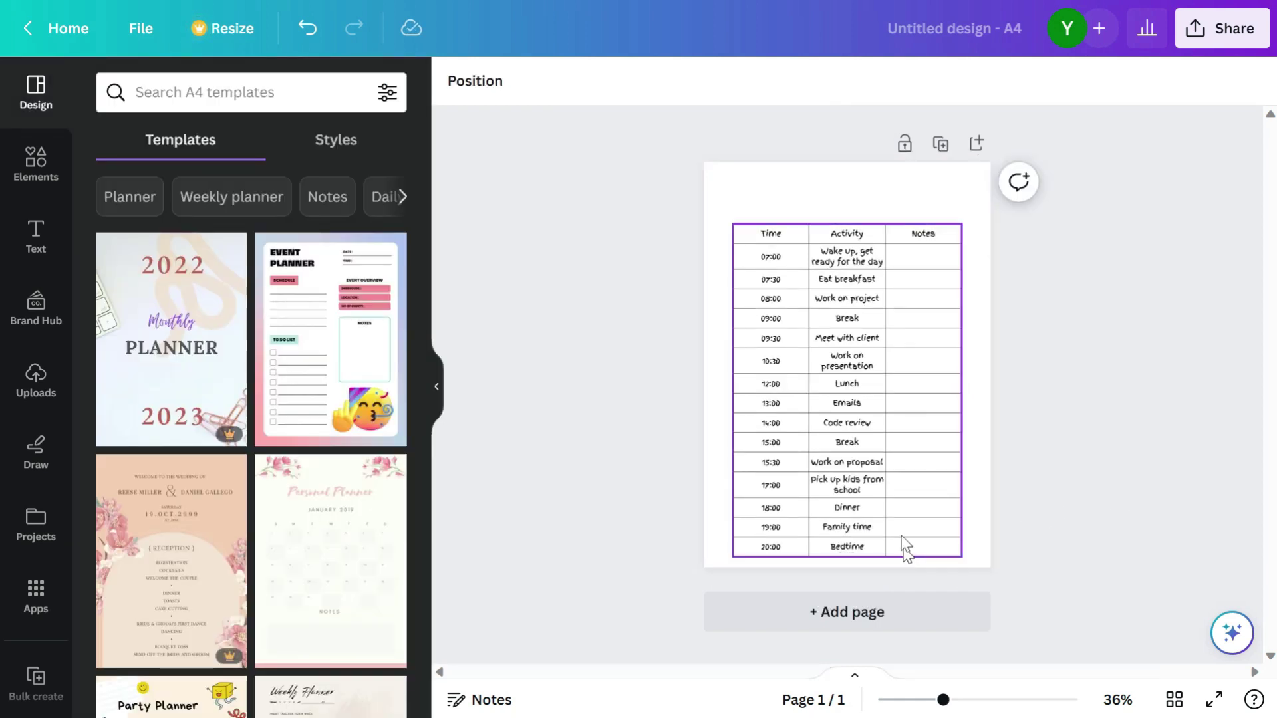
pyautogui.click(901, 506)
pyautogui.moveTo(865, 602); pyautogui.dragTo(864, 588)
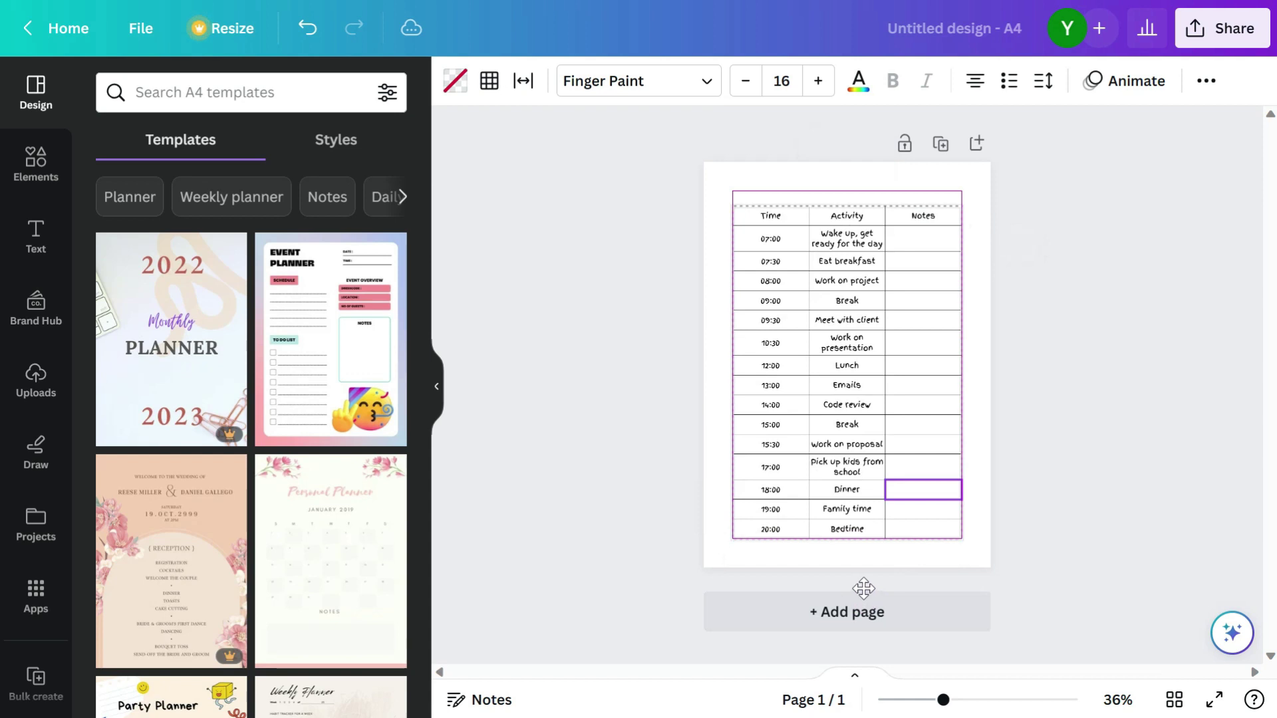
pyautogui.click(1081, 520)
pyautogui.click(1224, 709)
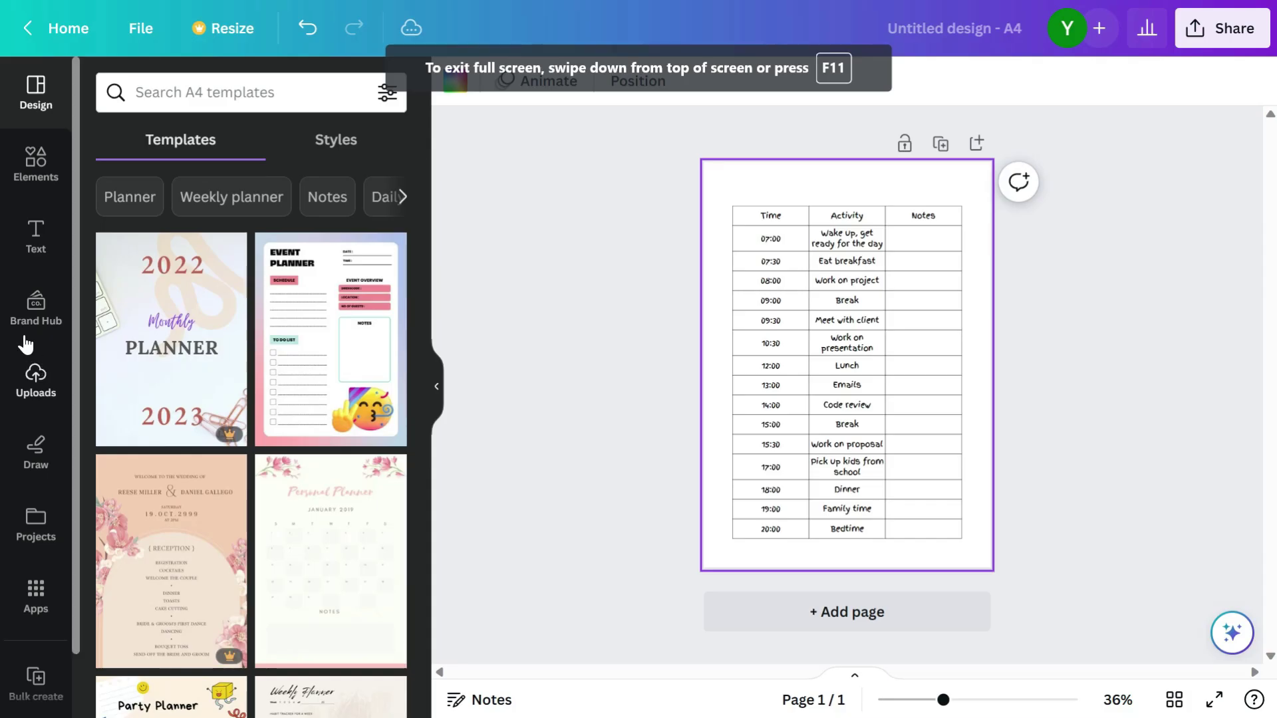
# Step: Add a heading and place it at the top of the page above the table
pyautogui.click(35, 241)
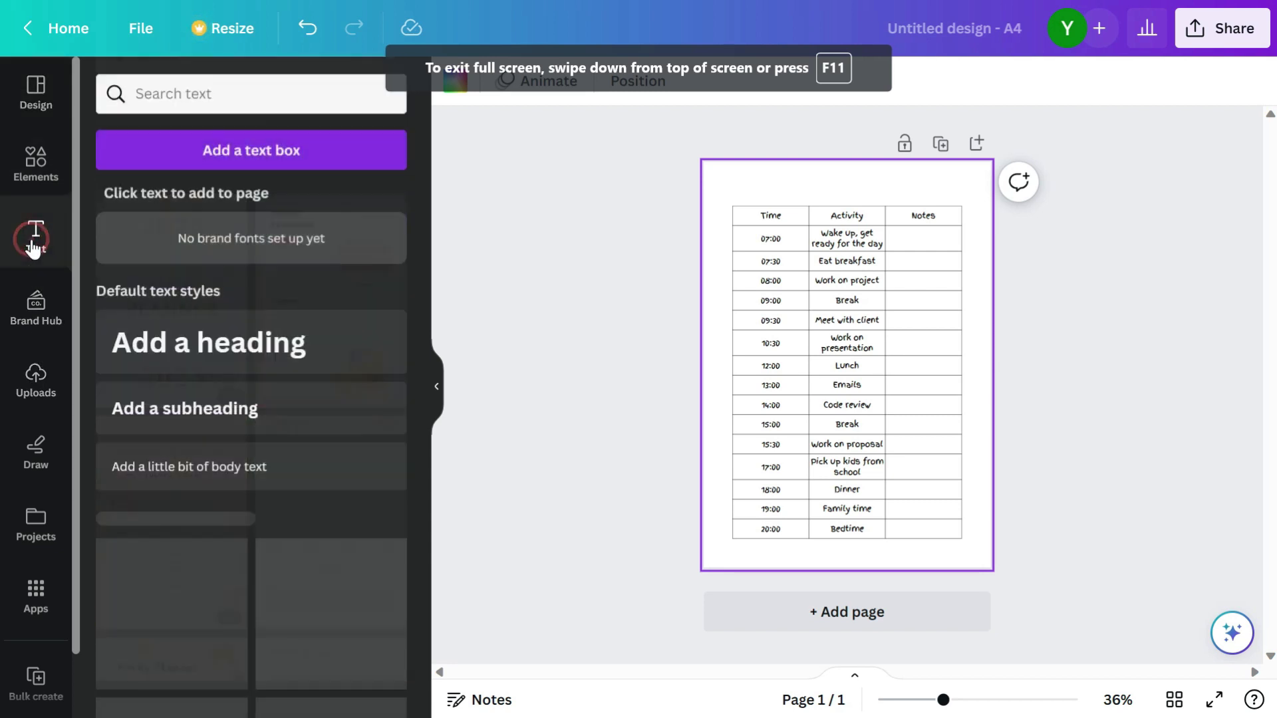
pyautogui.click(177, 344)
pyautogui.moveTo(844, 425); pyautogui.dragTo(853, 256)
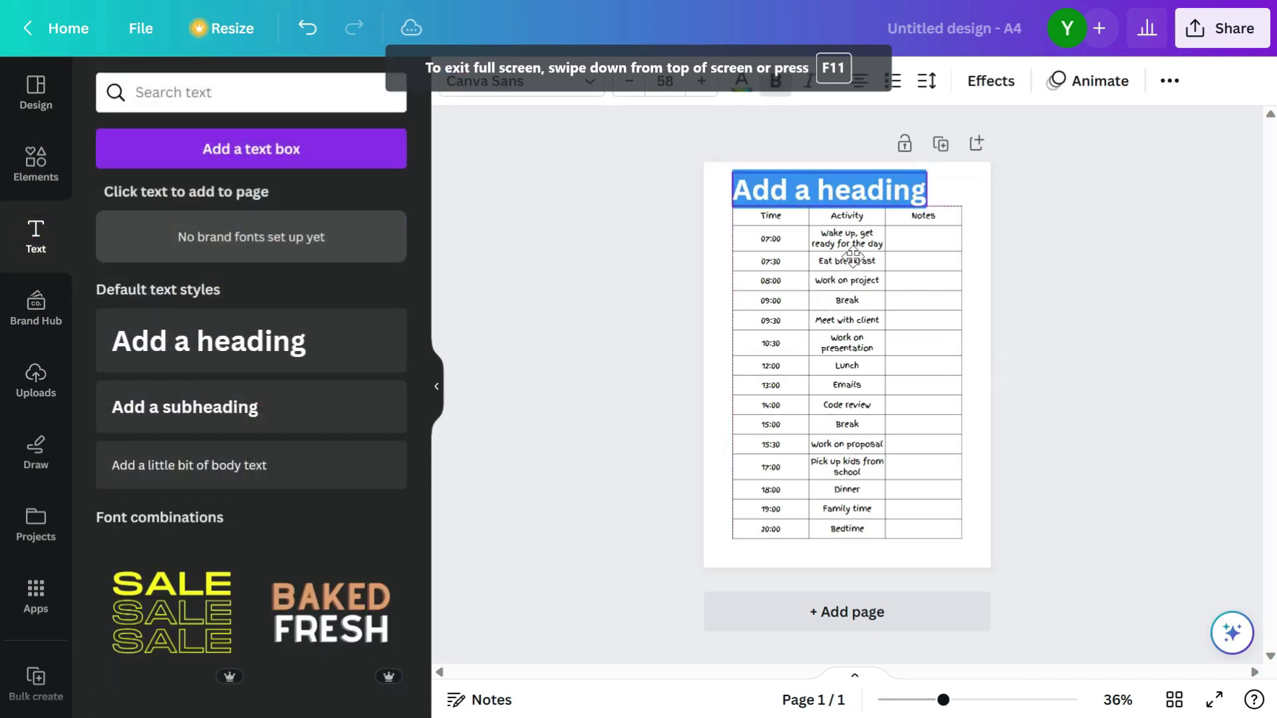
# Step: Make the heading 36 pt Finger Paint reading 'Daily Planner'
pyautogui.click(664, 80)
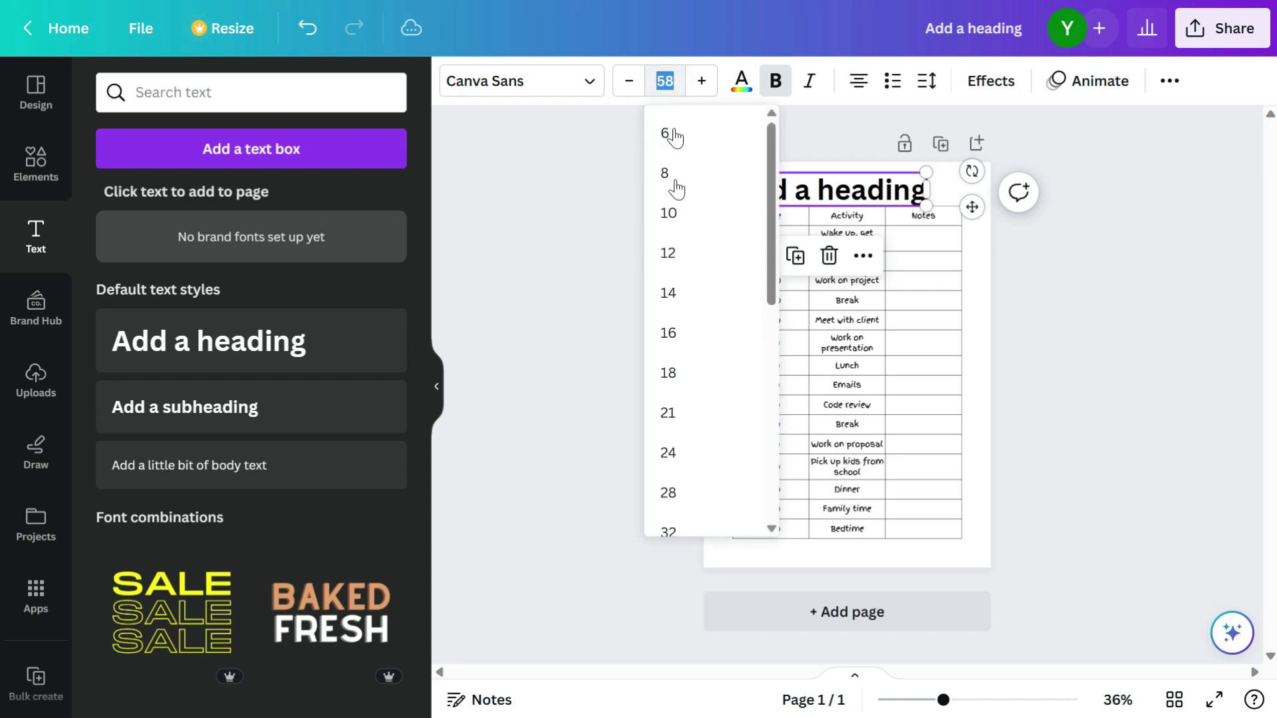
pyautogui.click(676, 455)
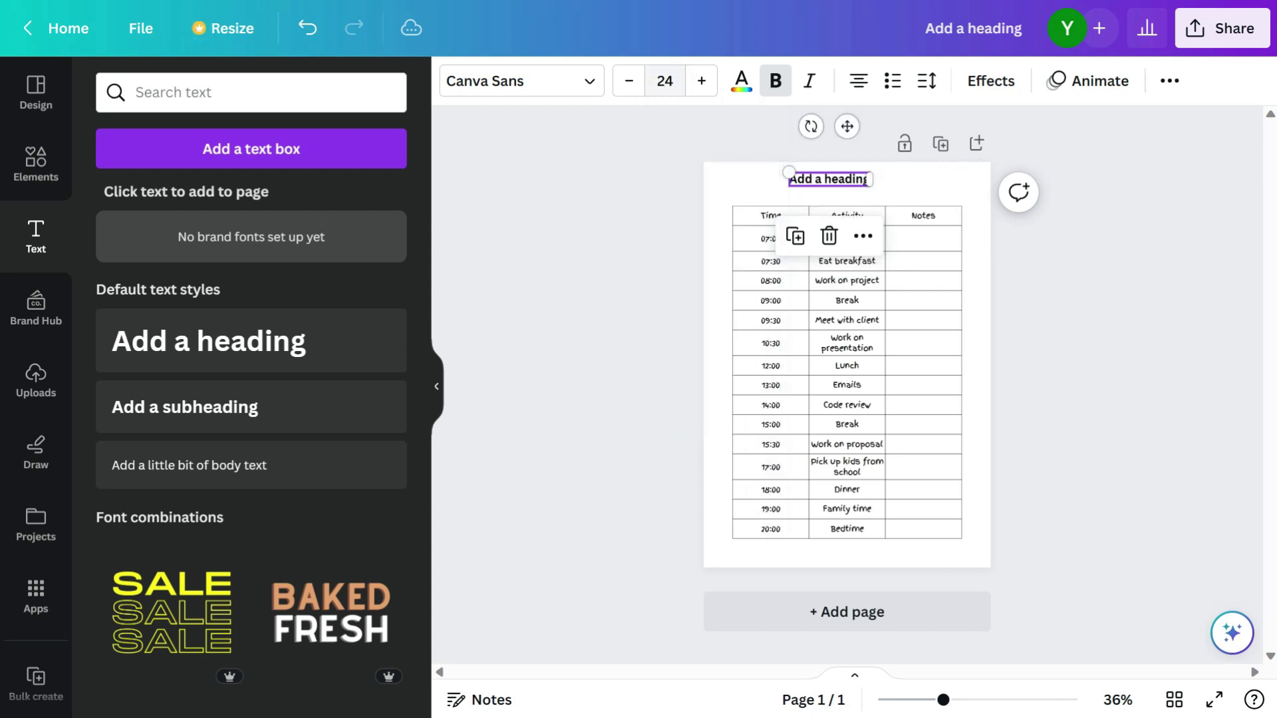
pyautogui.click(666, 80)
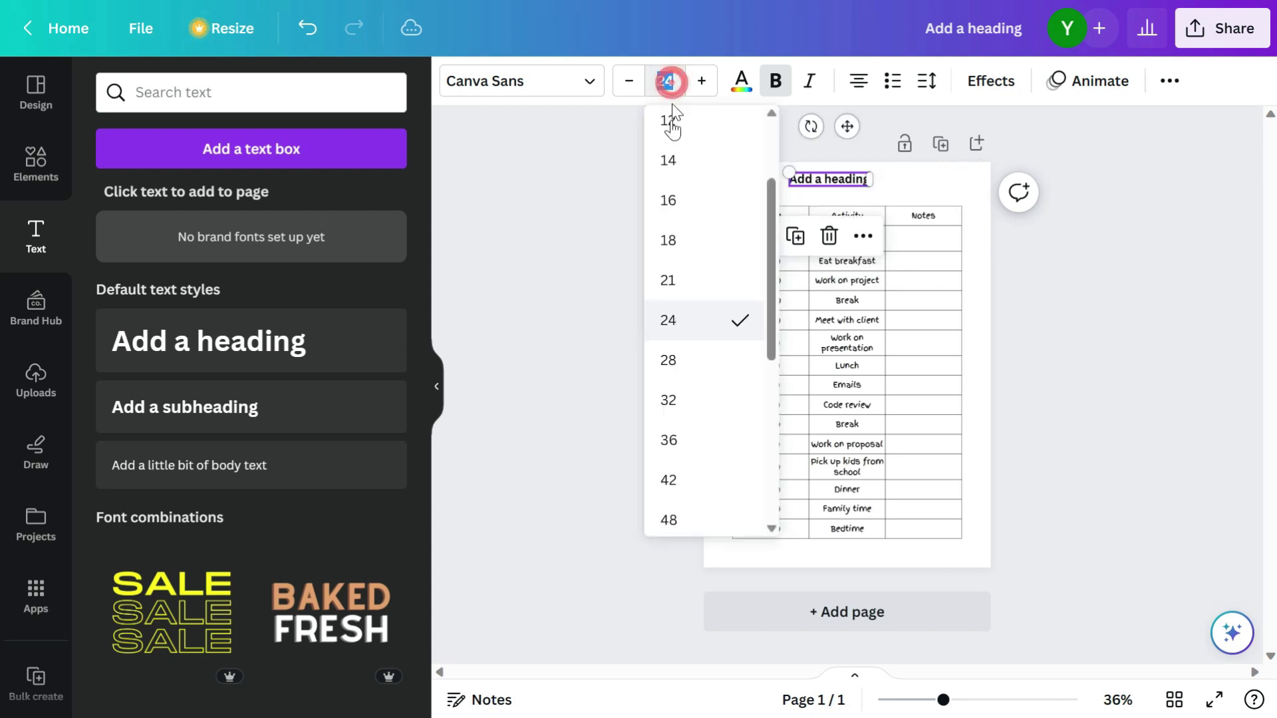
pyautogui.click(670, 441)
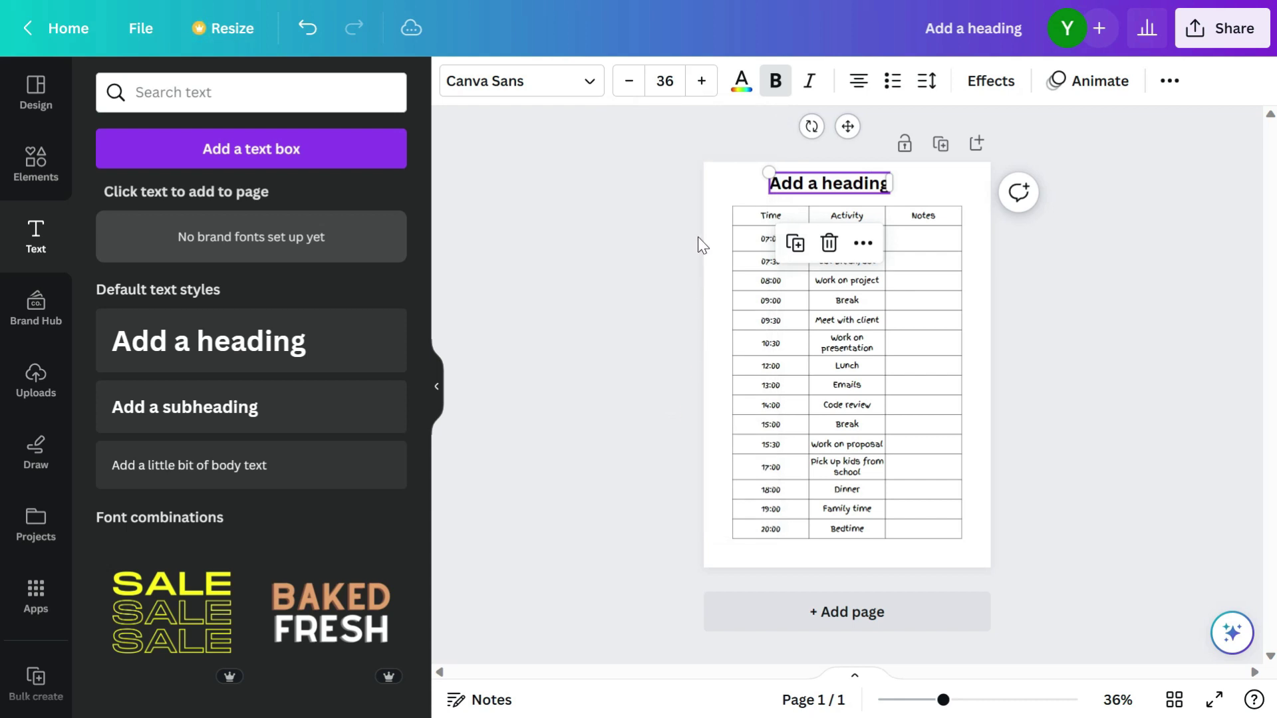
pyautogui.click(533, 89)
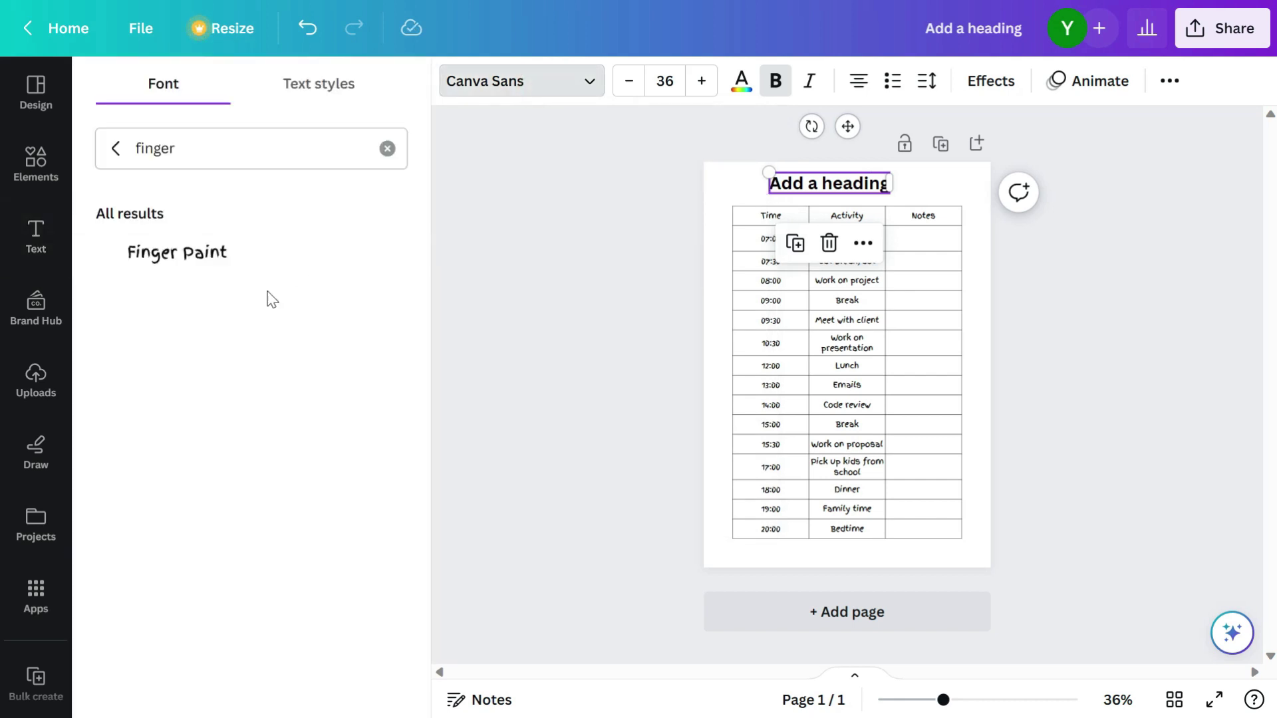
pyautogui.click(197, 262)
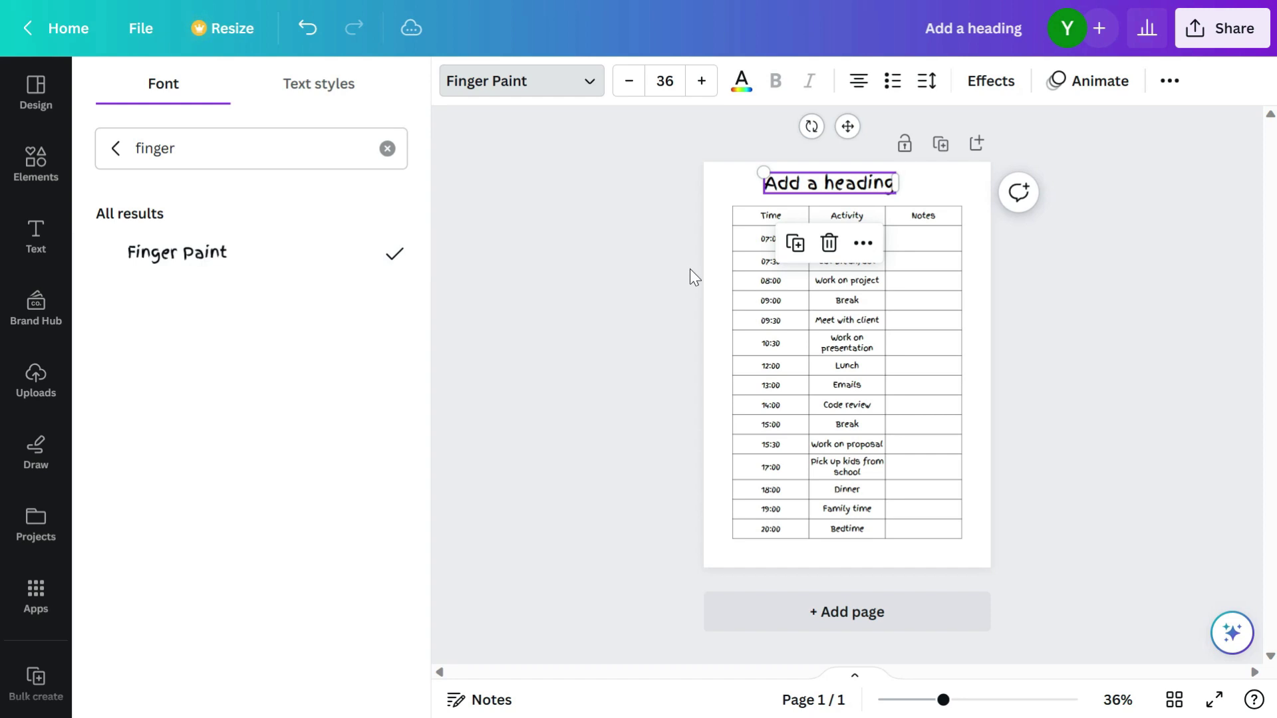
pyautogui.doubleClick(831, 186)
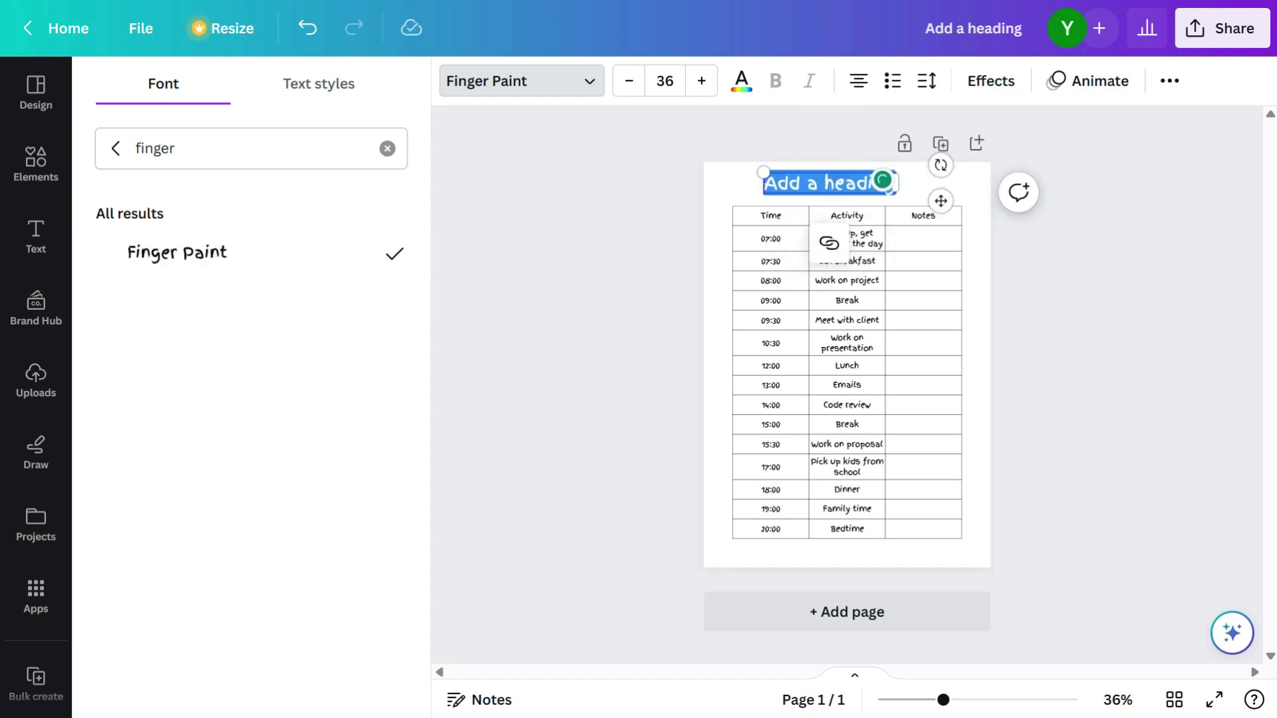
pyautogui.write('Daily Planne')
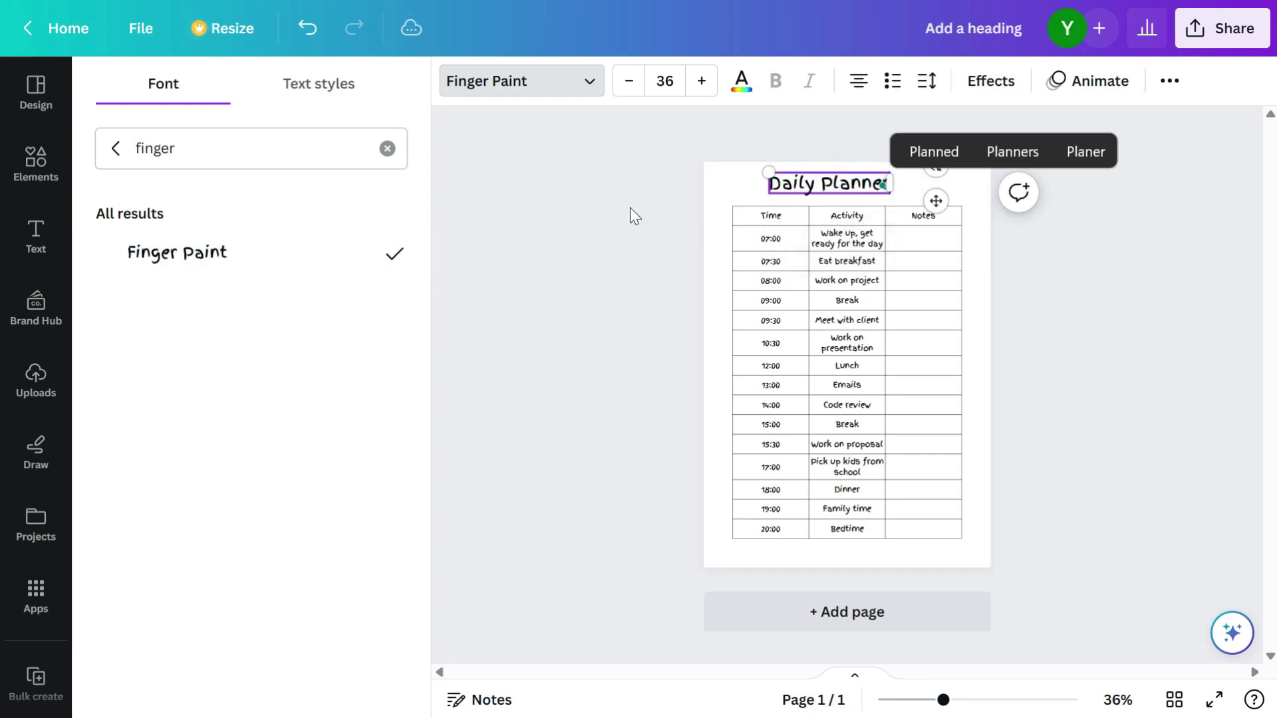
pyautogui.write('r')
# Step: Centre the heading horizontally and nudge it slightly lower above the table
pyautogui.click(1170, 80)
pyautogui.click(1022, 130)
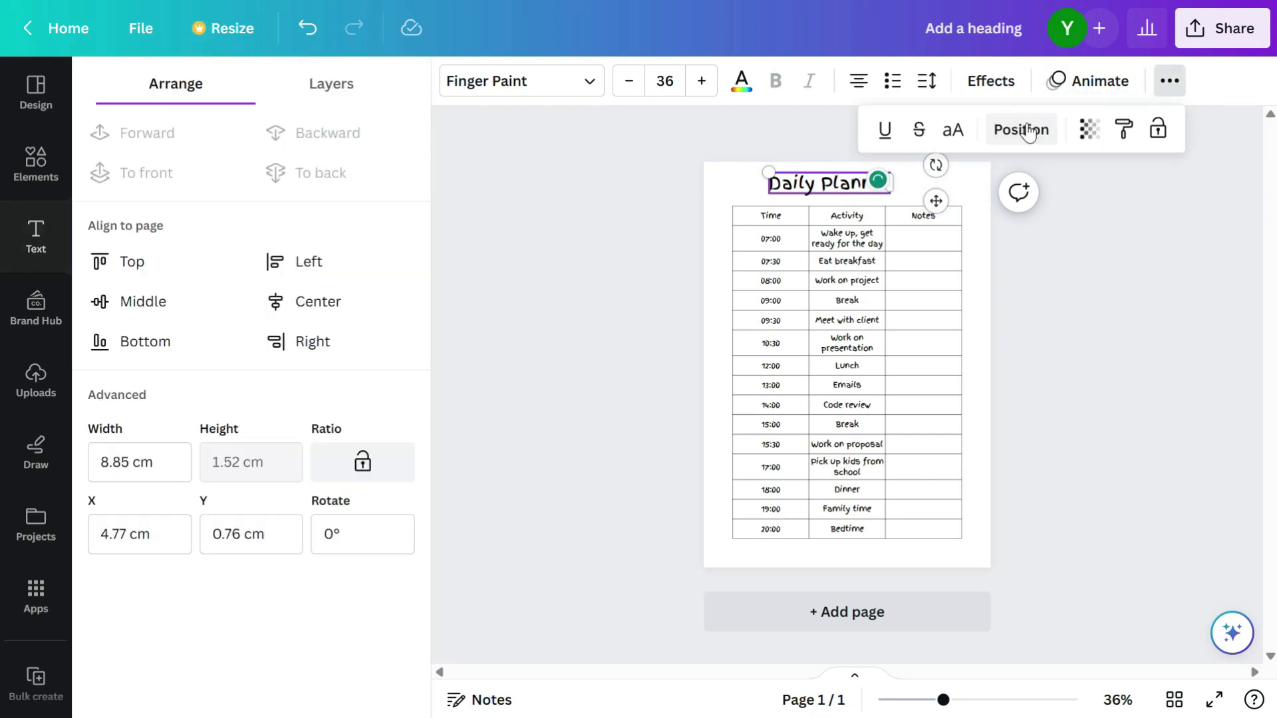
pyautogui.click(301, 301)
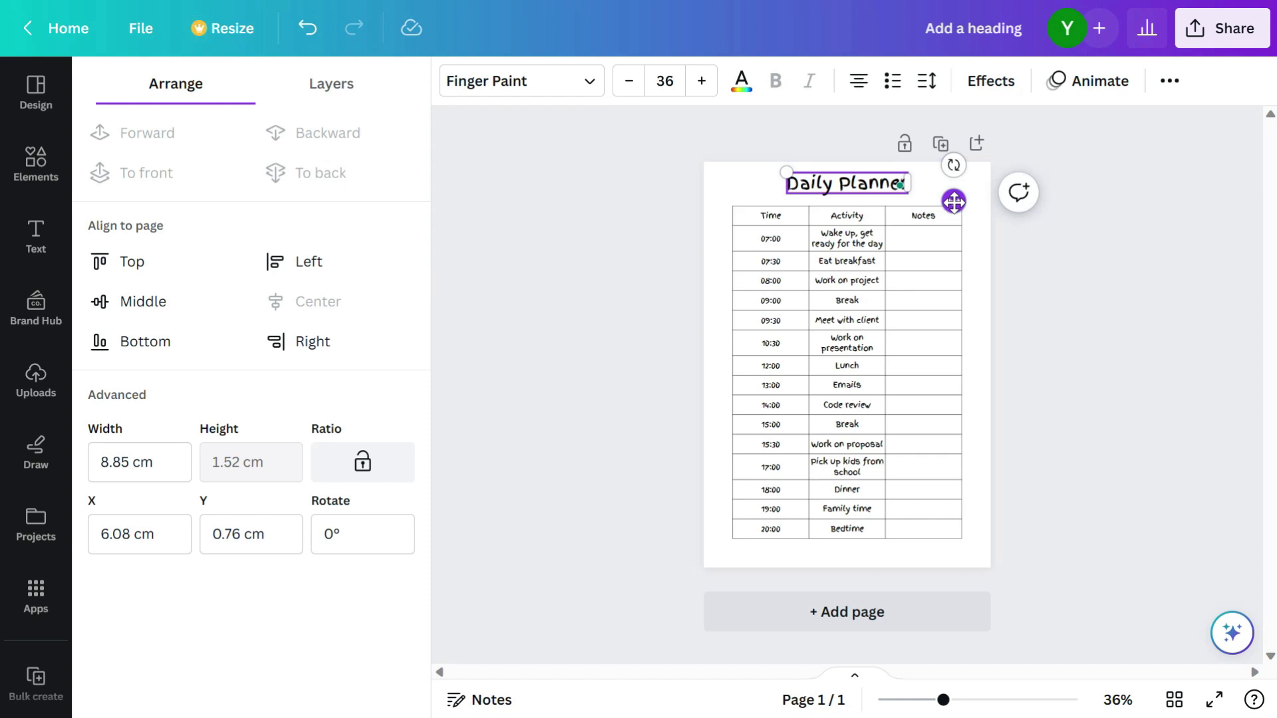
pyautogui.moveTo(954, 200); pyautogui.dragTo(954, 209)
pyautogui.click(618, 286)
pyautogui.click(623, 286)
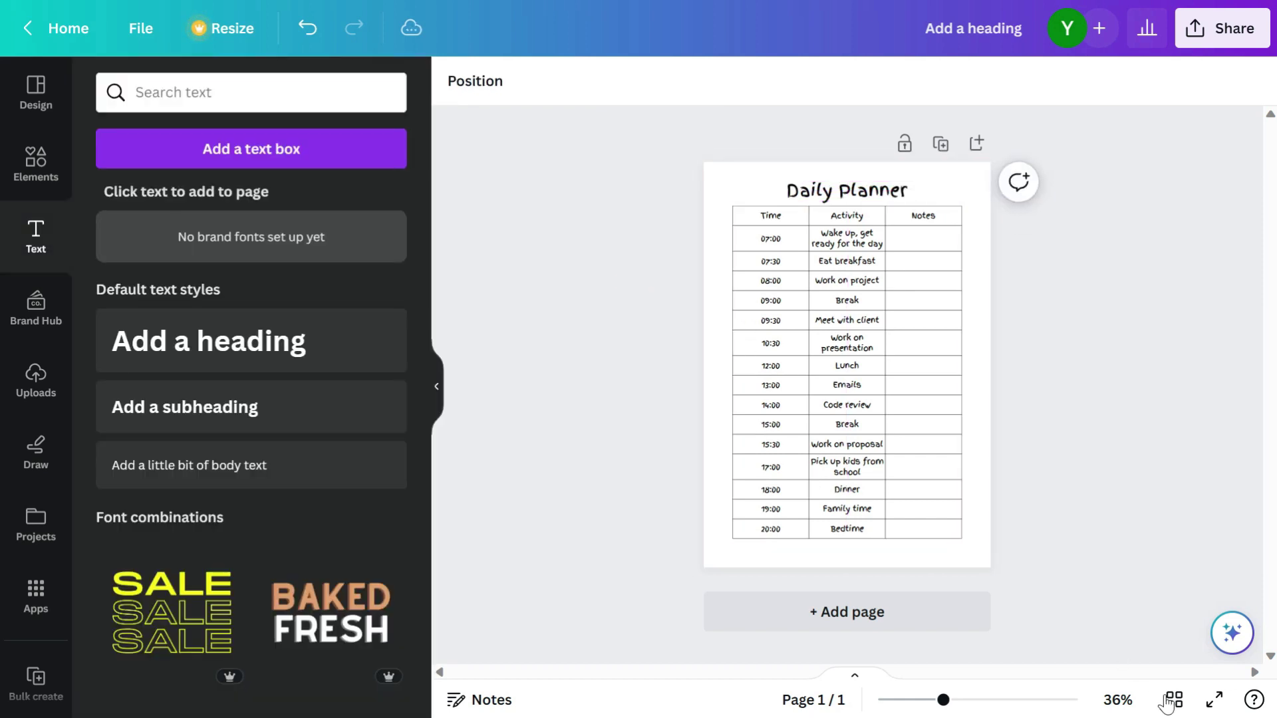
# Step: Preview the planner page full screen
pyautogui.click(1214, 702)
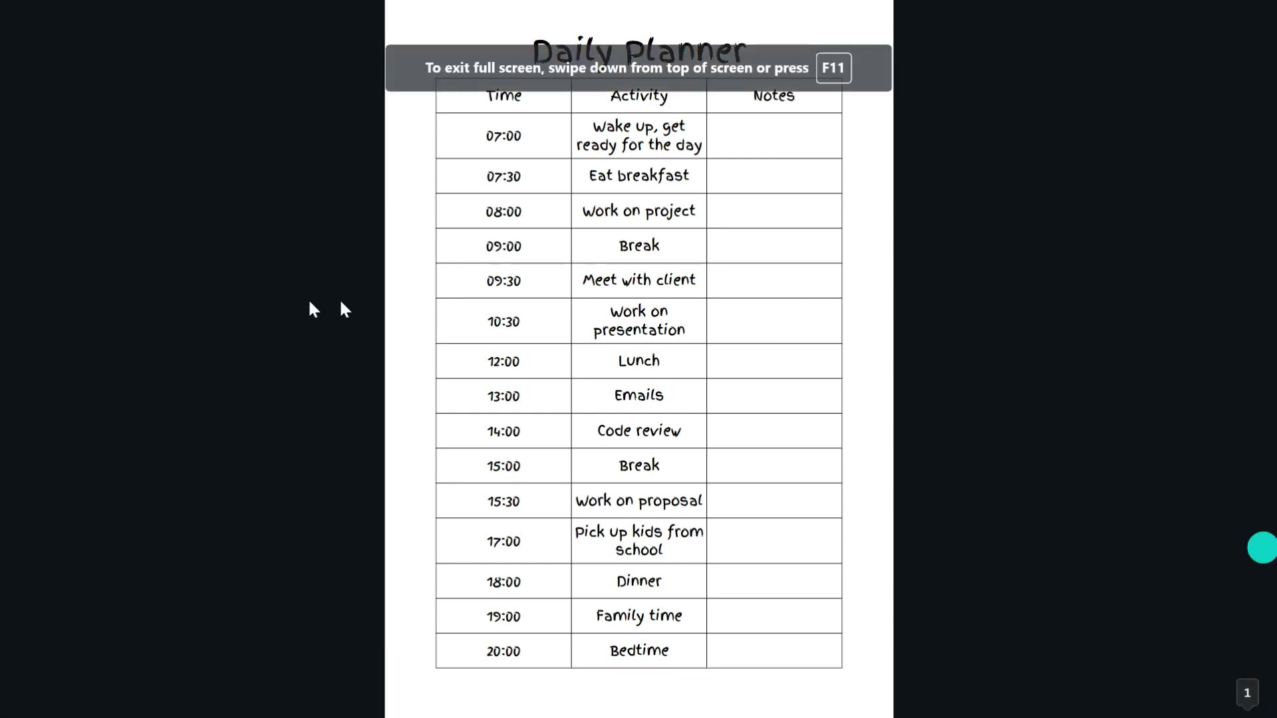
pyautogui.press('Escape')
pyautogui.click(38, 161)
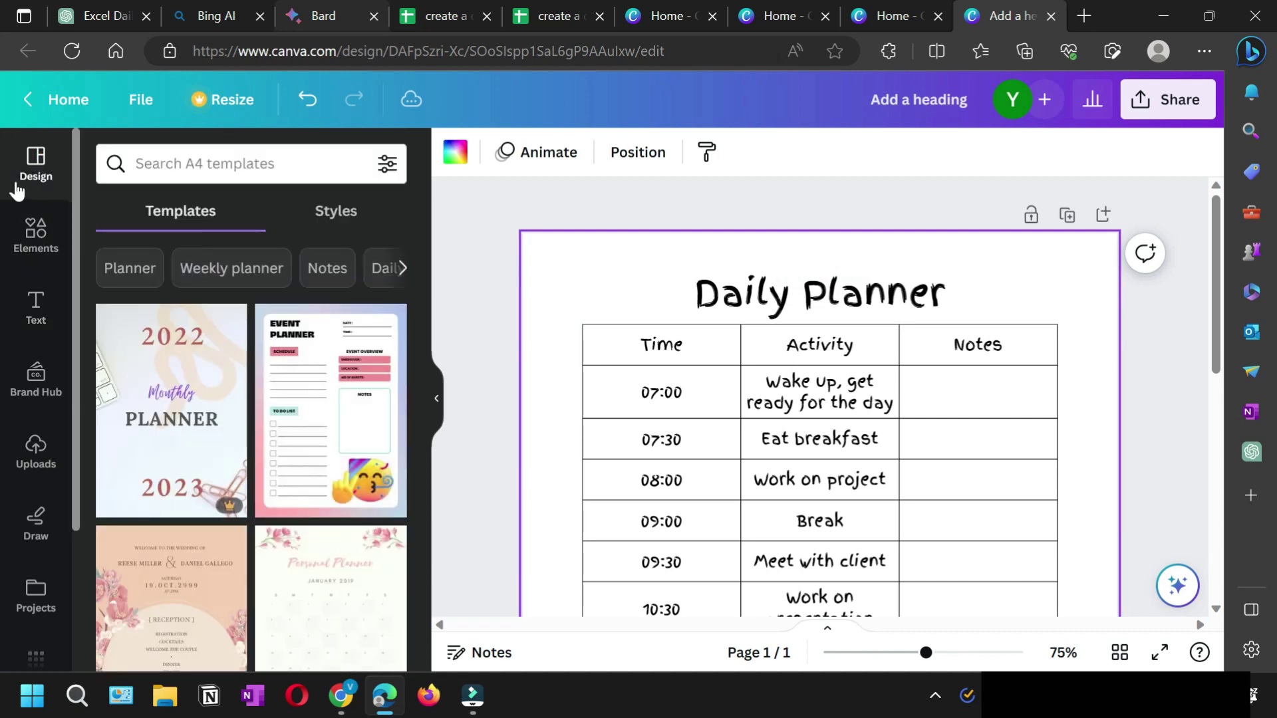
# Step: Apply the Recently used colour style and shuffle it until the planner turns purple with white text
pyautogui.click(353, 211)
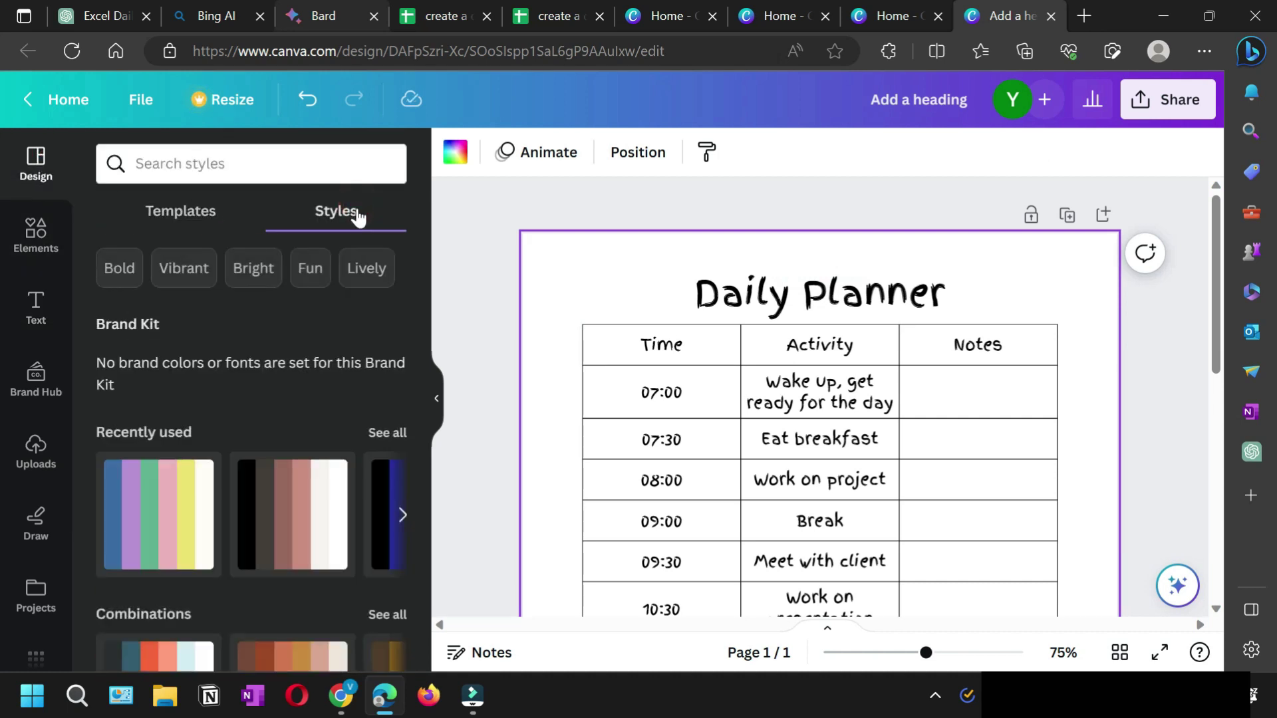
pyautogui.scroll(-4, 314, 466)
pyautogui.scroll(2, 314, 466)
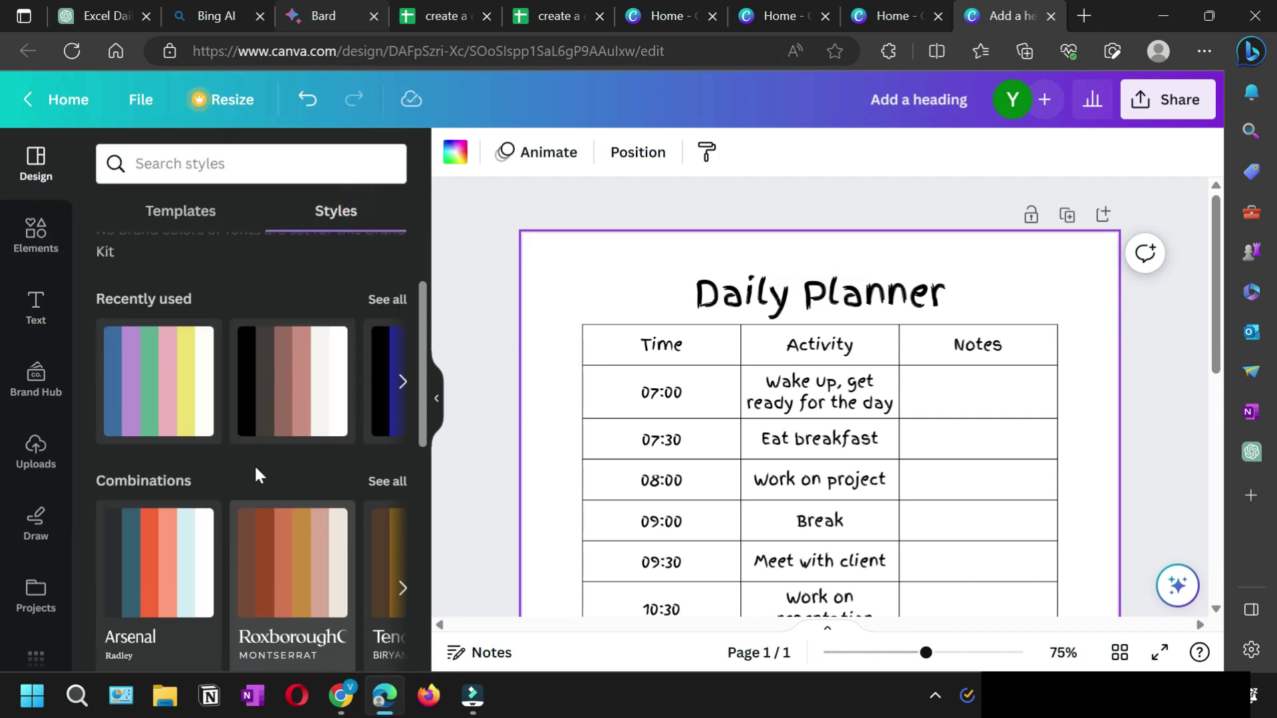
pyautogui.click(147, 375)
pyautogui.click(157, 382)
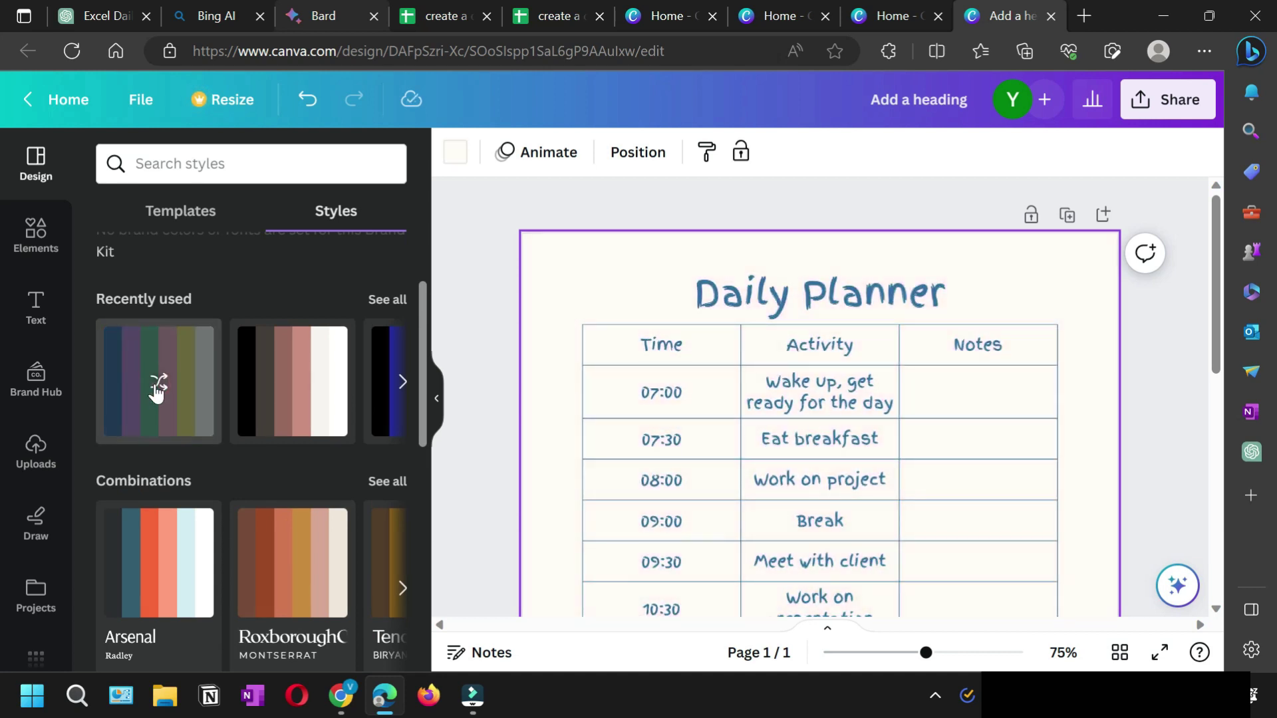
pyautogui.click(156, 389)
# Step: Preview the purple planner full screen
pyautogui.click(1160, 652)
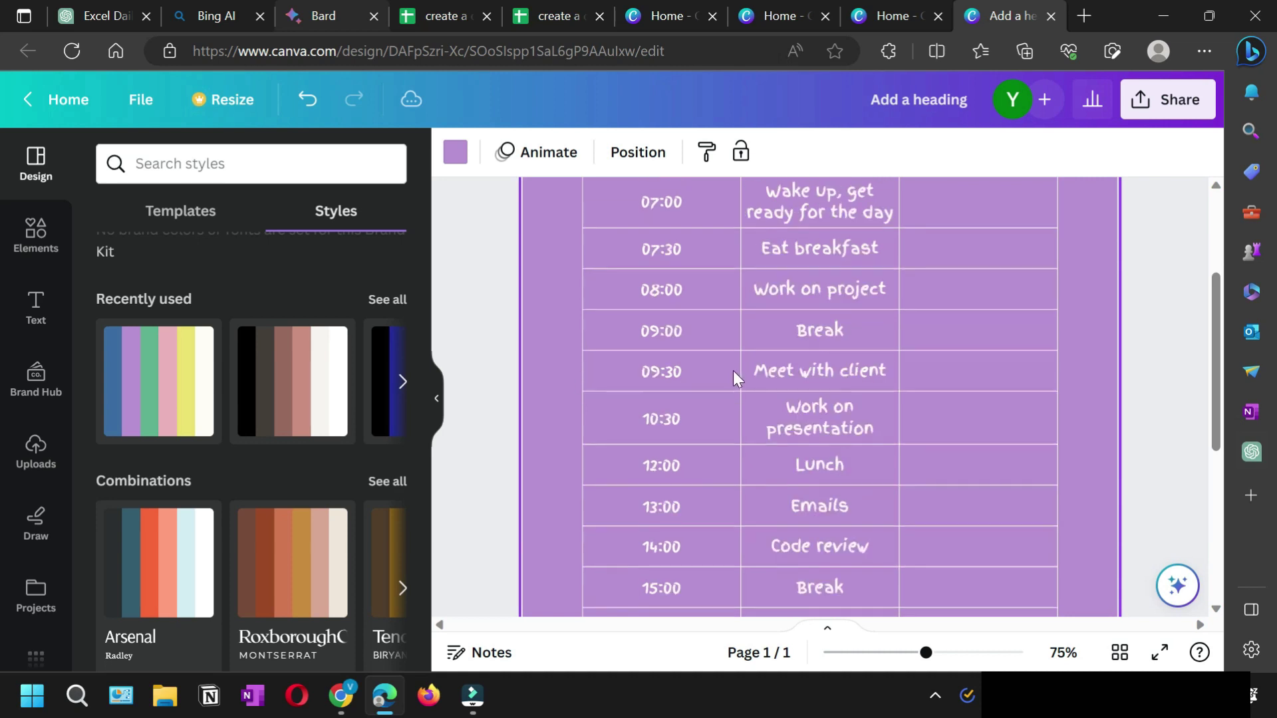
pyautogui.scroll(2, 733, 370)
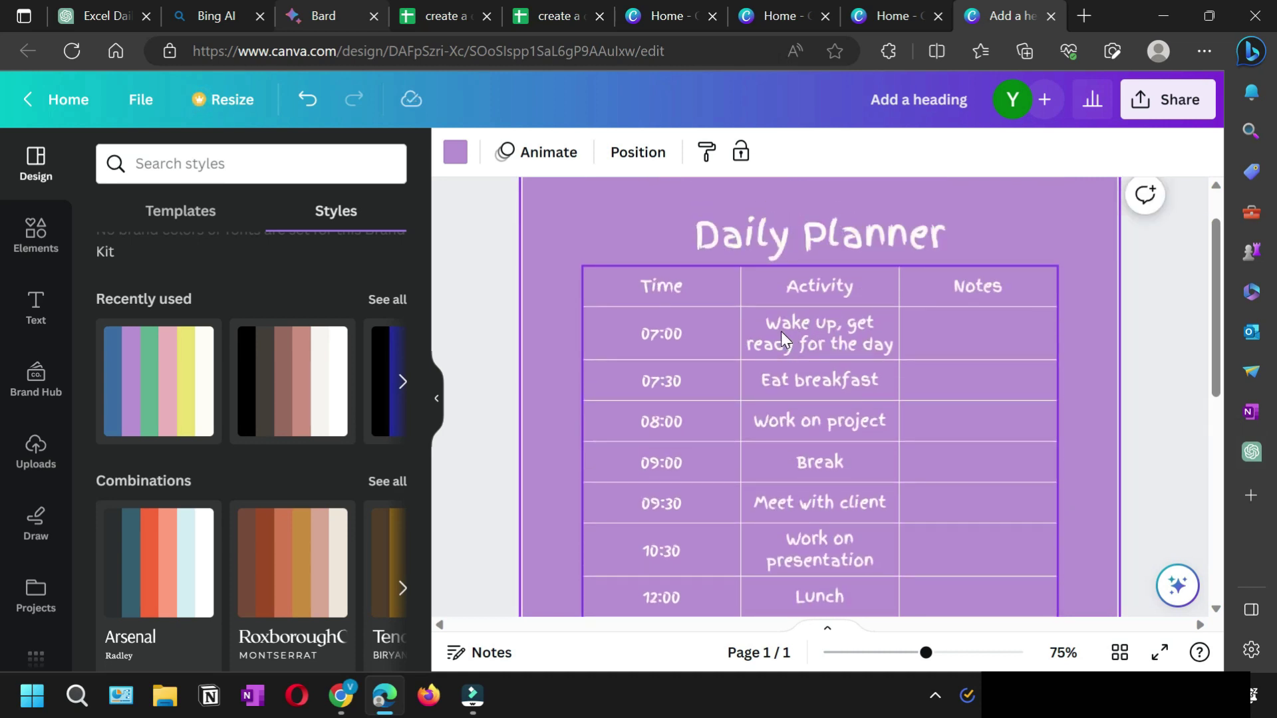
pyautogui.scroll(1, 931, 342)
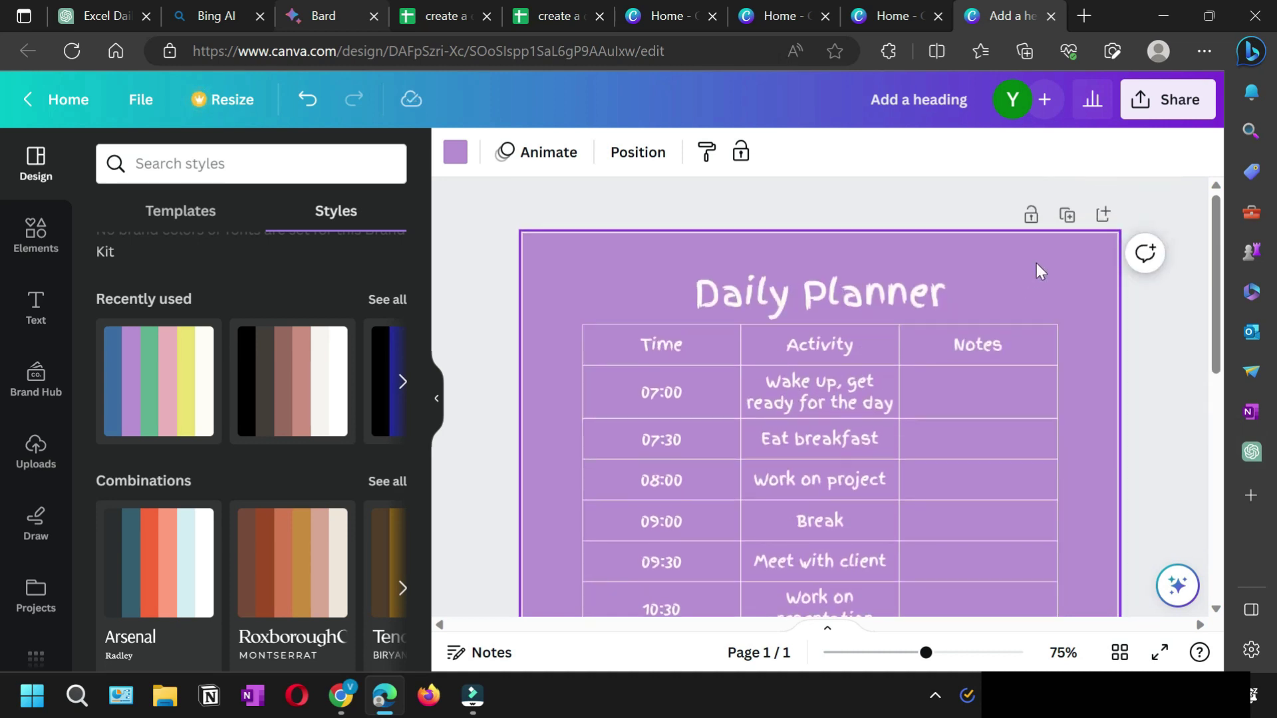
# Step: Duplicate the page, delete page 1's Activity entries from Wake up to Bedtime, and preview full screen
pyautogui.click(1067, 215)
pyautogui.scroll(5, 800, 318)
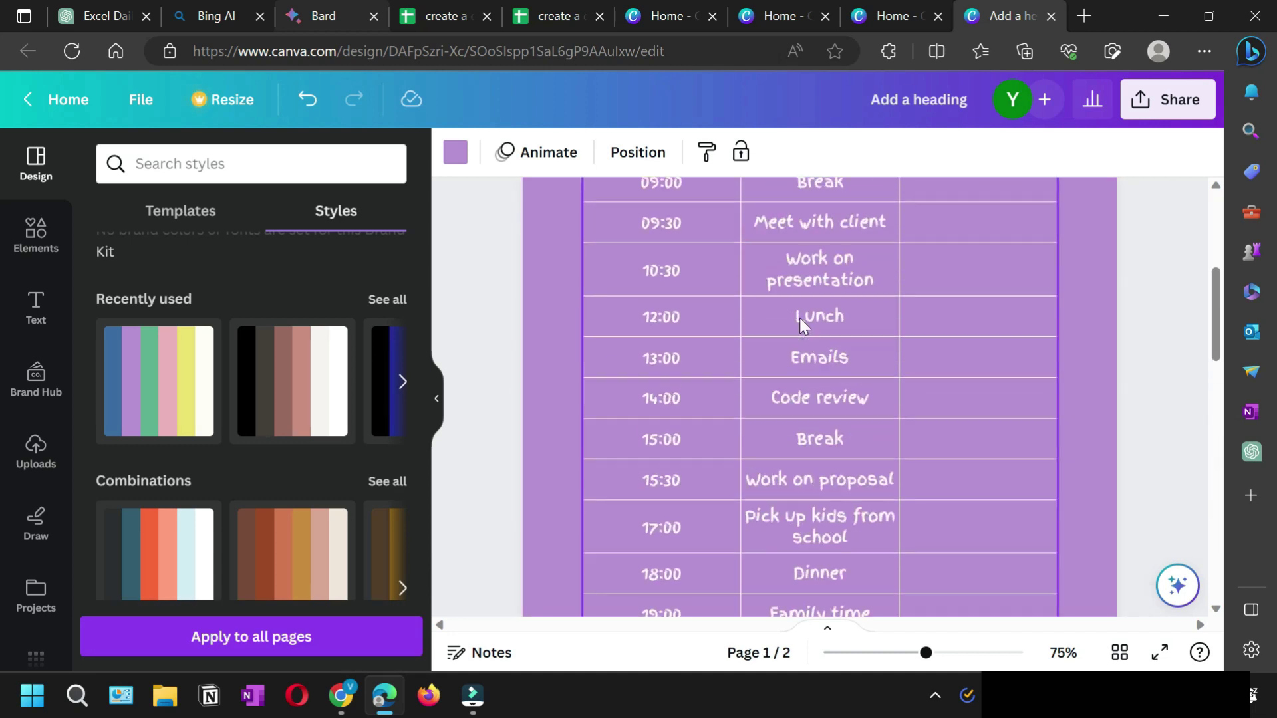
pyautogui.scroll(-5, 797, 309)
pyautogui.click(812, 288)
pyautogui.moveTo(813, 289); pyautogui.dragTo(832, 493)
pyautogui.press('Delete')
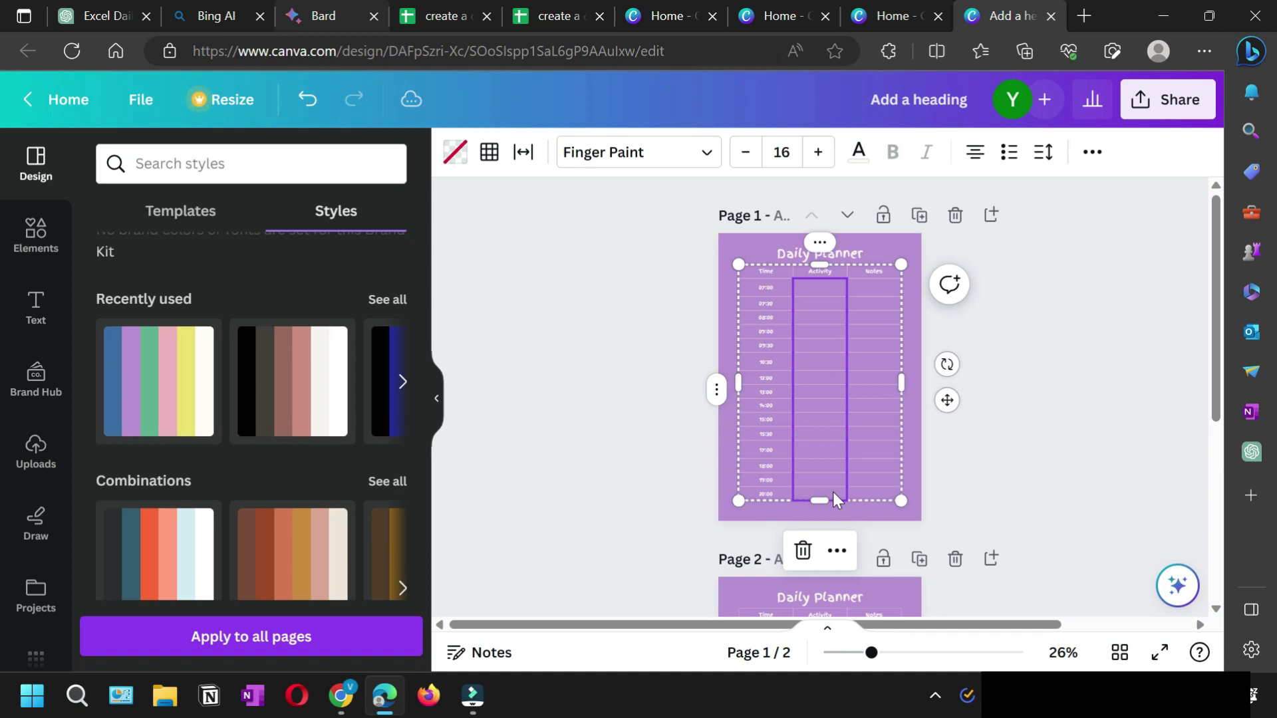
pyautogui.click(1160, 653)
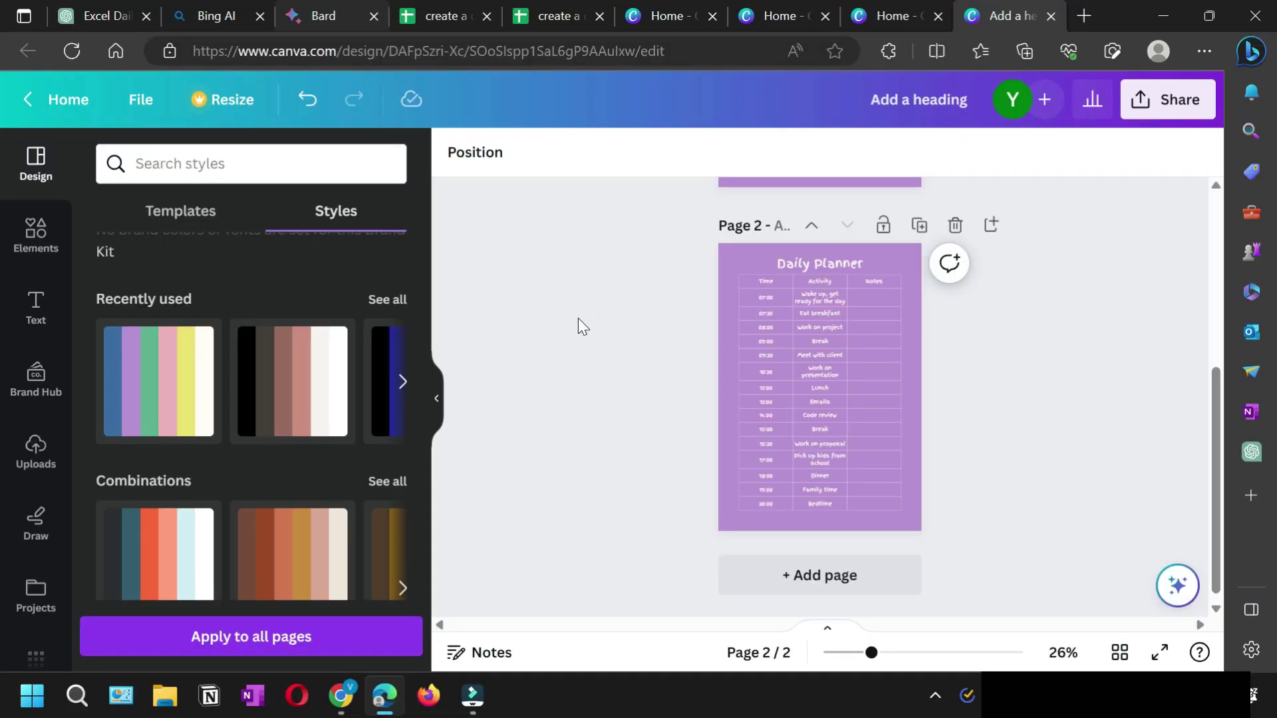
# Step: Copy the design's Template link from the Share options
pyautogui.click(1169, 107)
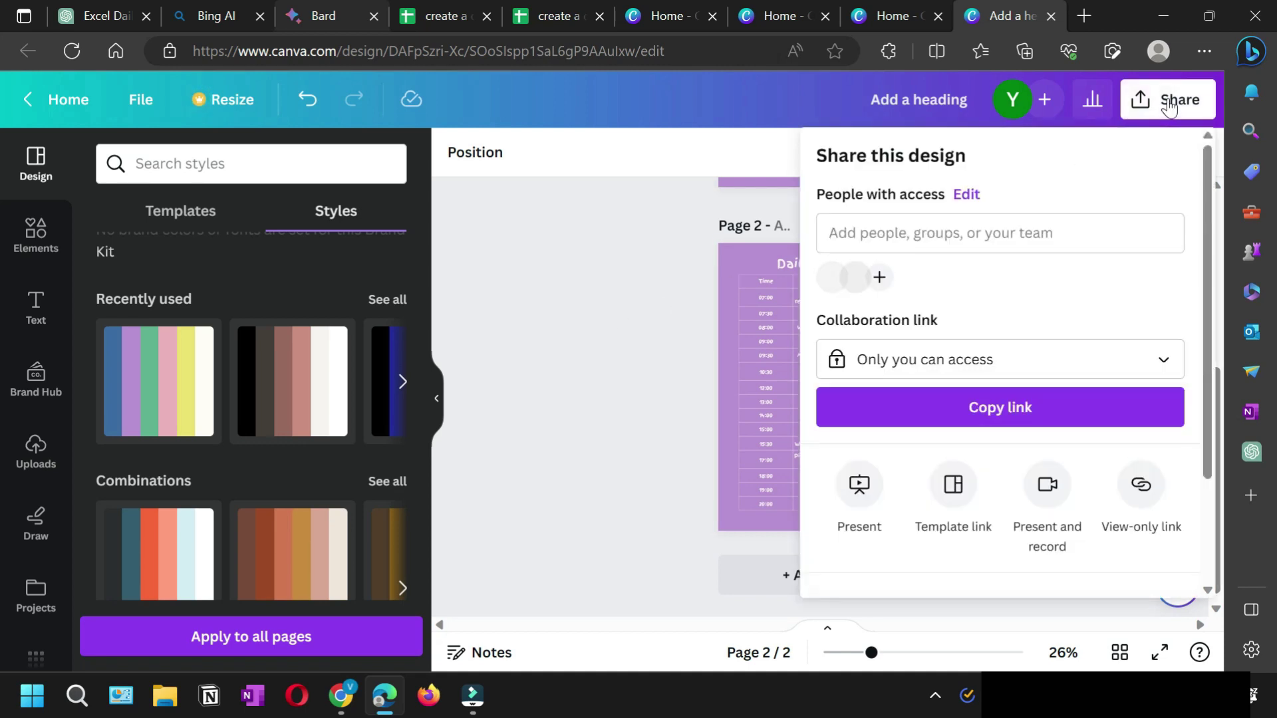
pyautogui.click(613, 286)
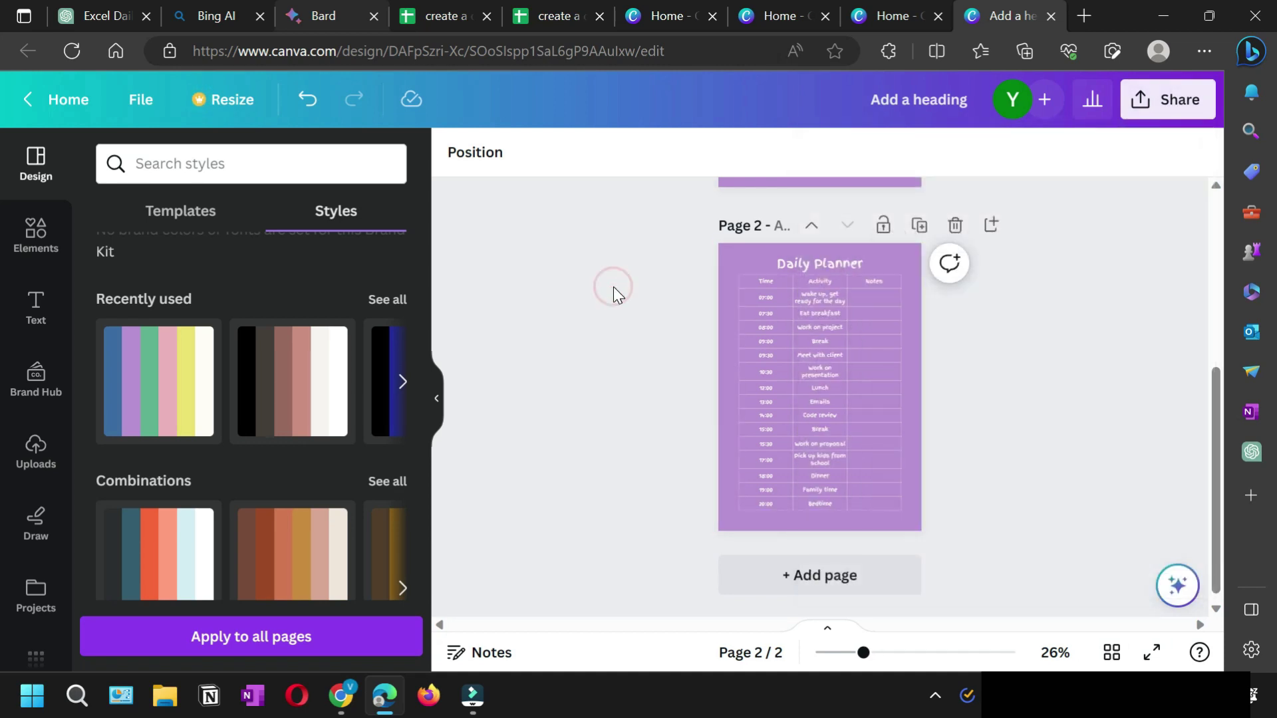
pyautogui.click(1160, 112)
pyautogui.scroll(-2, 964, 396)
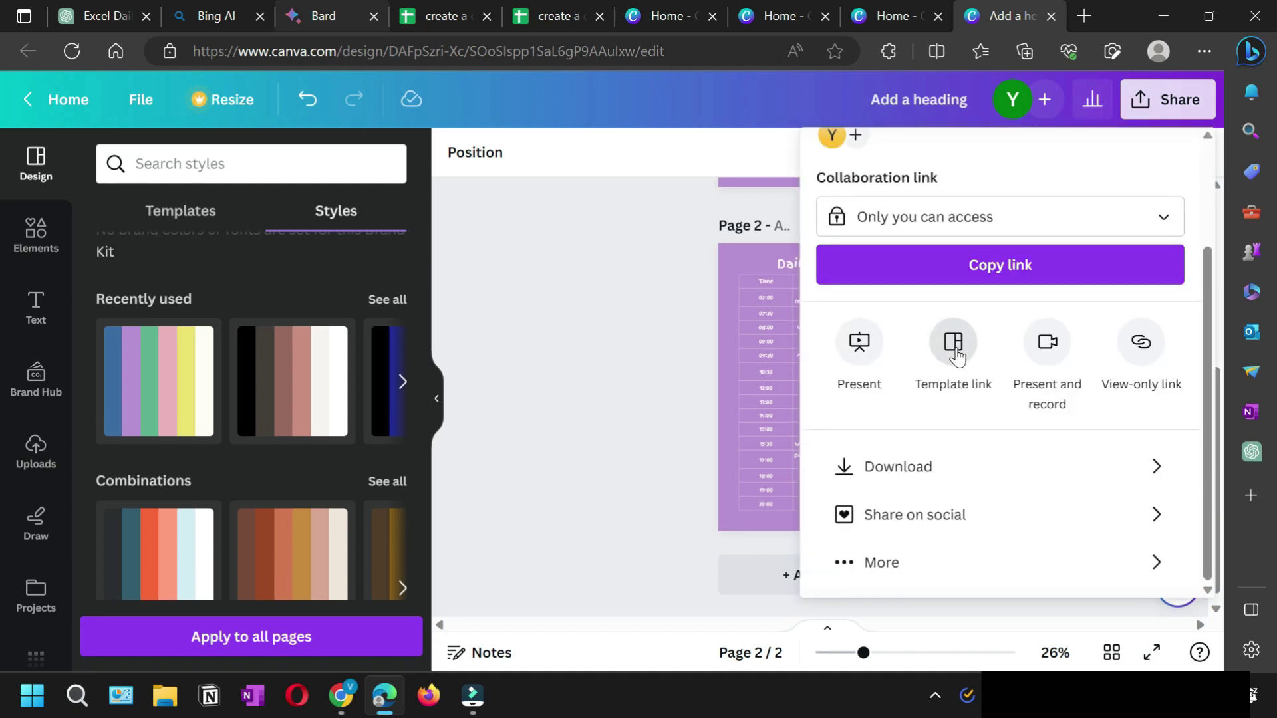
pyautogui.click(957, 359)
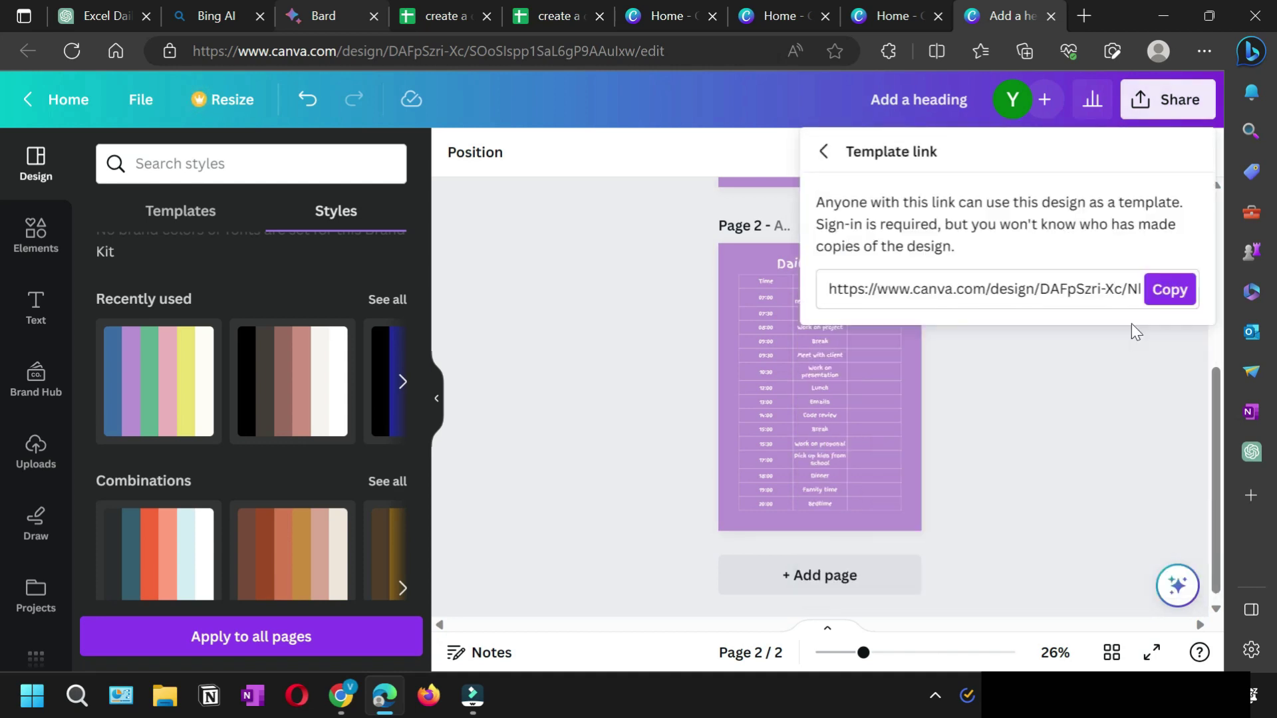
pyautogui.click(1167, 300)
pyautogui.click(626, 320)
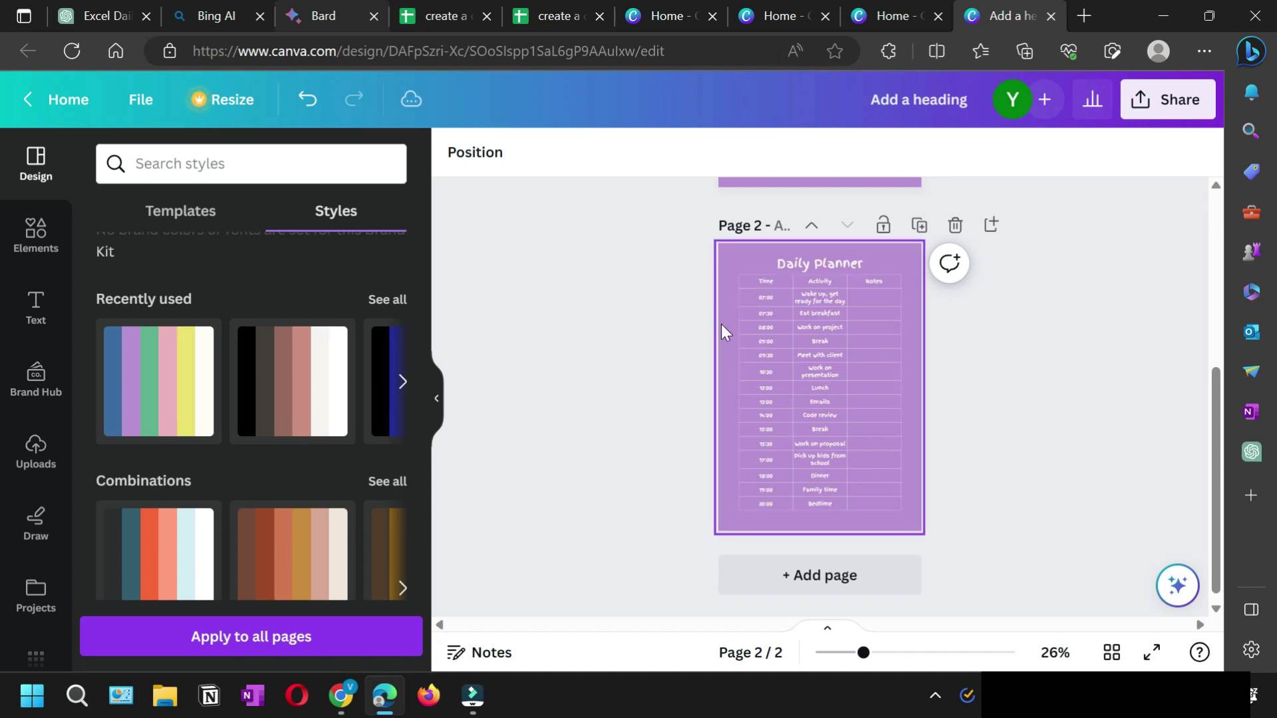
# Step: Scroll up to show page 1 with its empty Activity column
pyautogui.scroll(5, 721, 325)
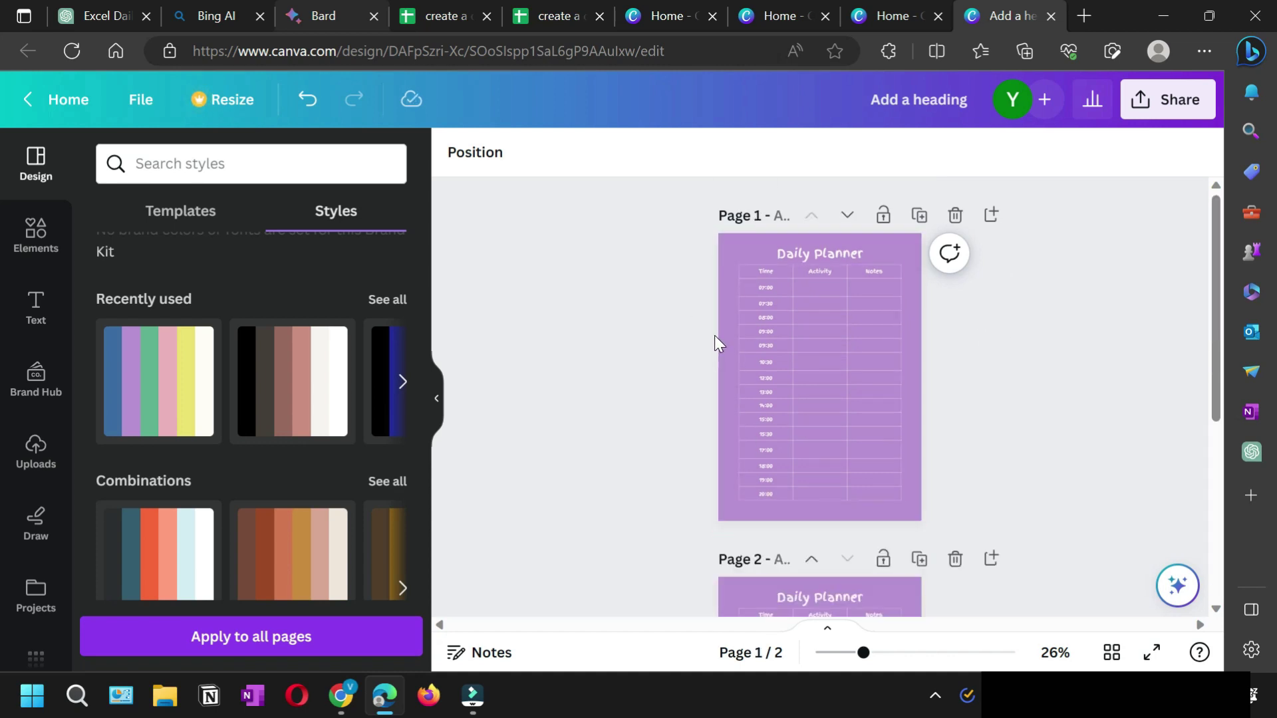